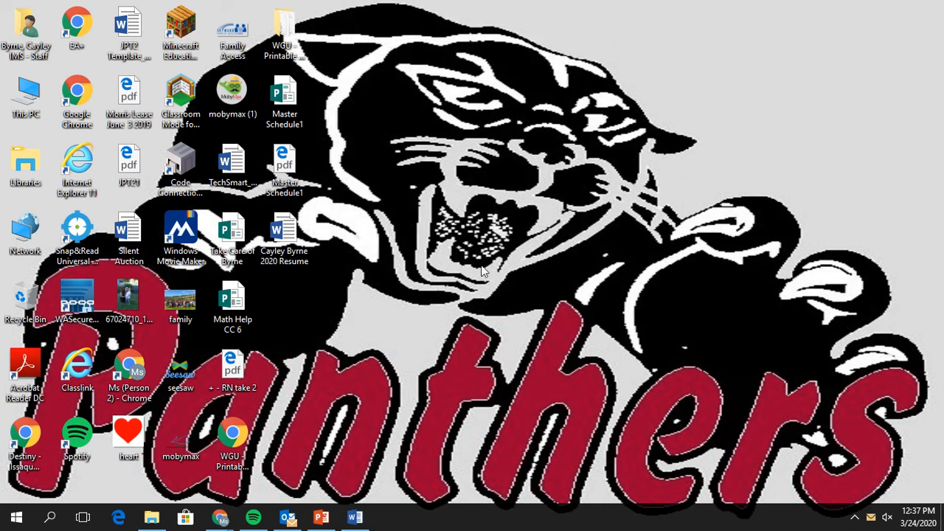
Open Edge and search for 'issaquah m' to find Issaquah Middle School.
{"action": "mouse_move", "coordinate": [321, 522]}
{"action": "left_click", "coordinate": [118, 518]}
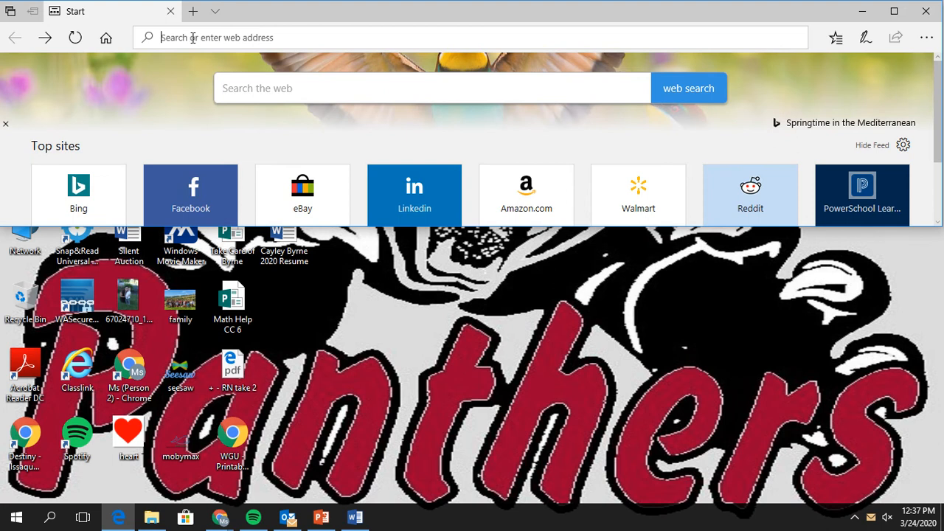
{"action": "type", "text": "issaquah mi"}
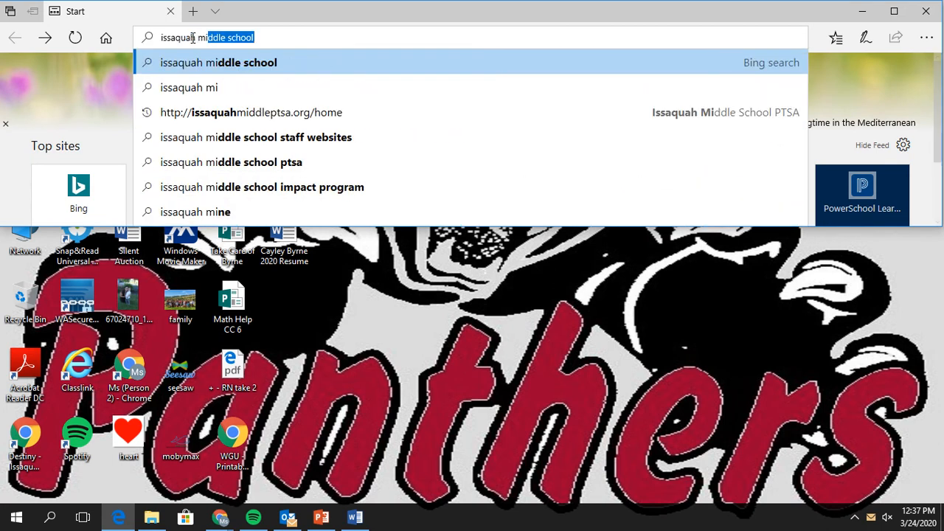
{"action": "key", "text": "Return"}
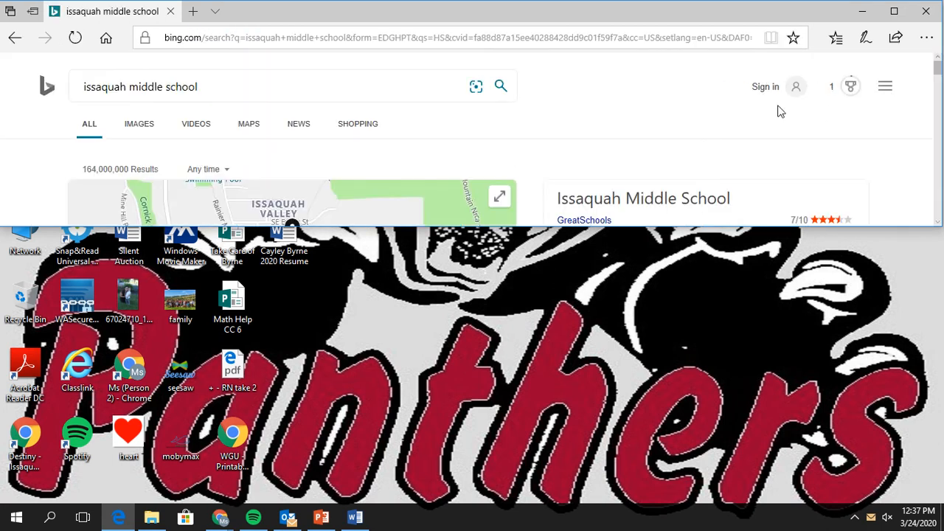
{"action": "scroll", "coordinate": [673, 107], "scroll_direction": "down", "scroll_amount": 3}
{"action": "scroll", "coordinate": [673, 107], "scroll_direction": "down", "scroll_amount": 4}
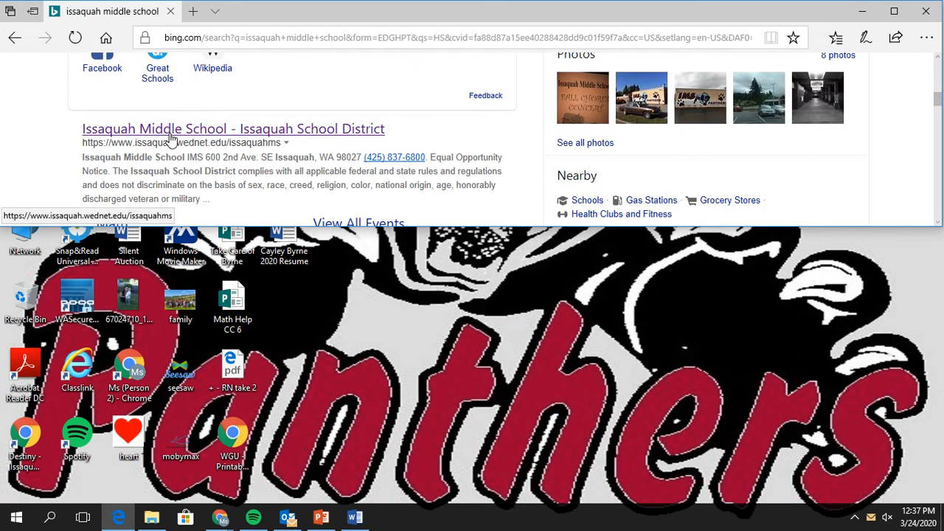
Open the Issaquah Middle School website's Staff directory page and a blank new tab beside it.
{"action": "left_click", "coordinate": [170, 133]}
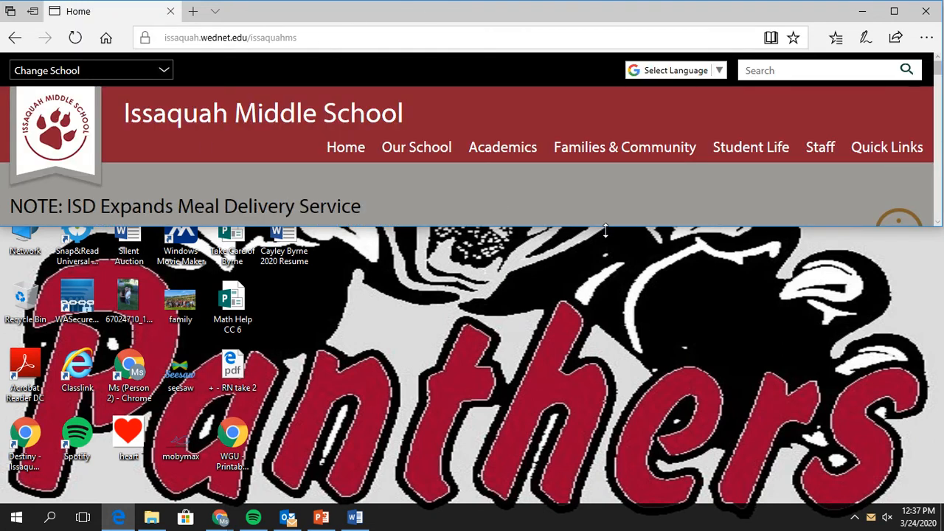
{"action": "mouse_move", "coordinate": [816, 152]}
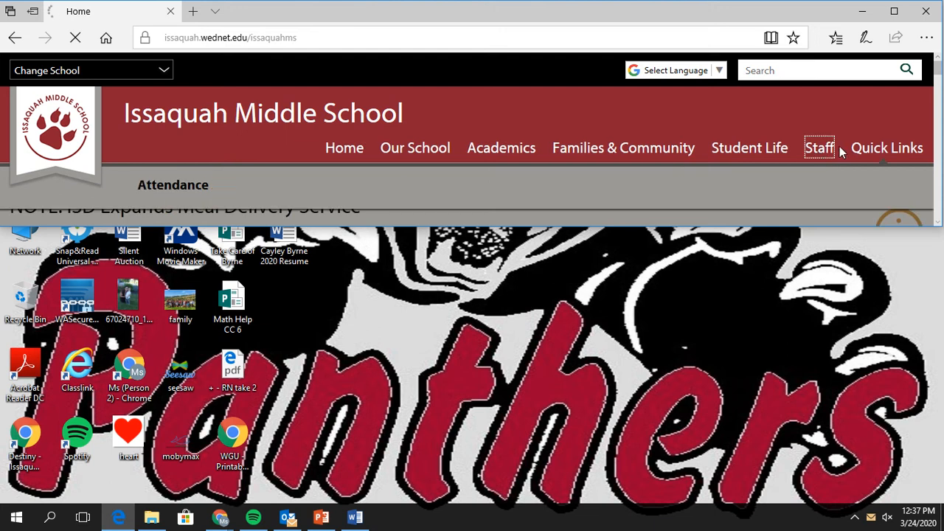
{"action": "left_click", "coordinate": [839, 147]}
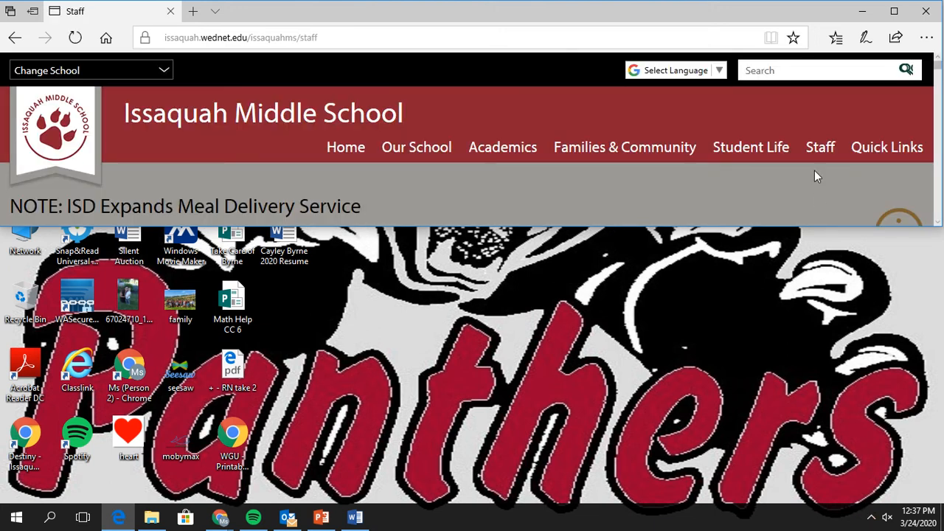
{"action": "left_click_drag", "start_coordinate": [605, 227], "coordinate": [568, 502]}
{"action": "mouse_move", "coordinate": [833, 149]}
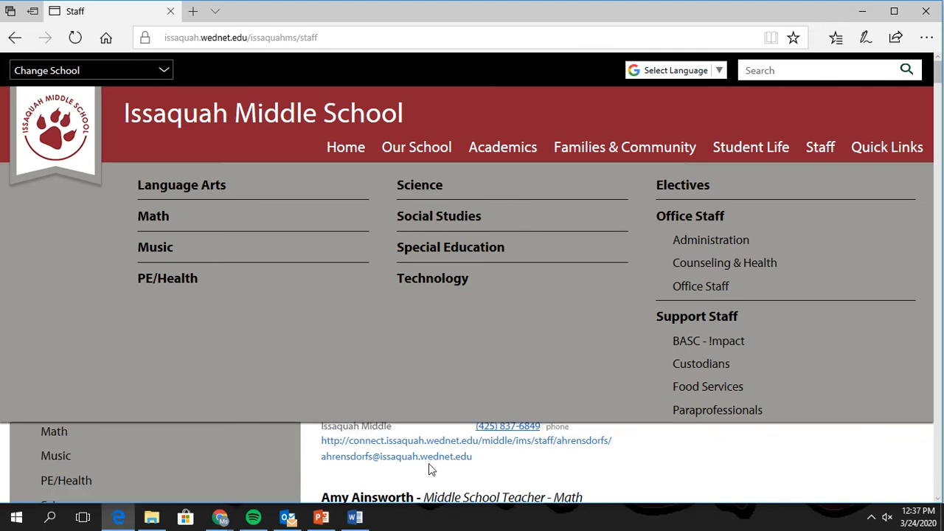
{"action": "scroll", "coordinate": [688, 454], "scroll_direction": "down", "scroll_amount": 3}
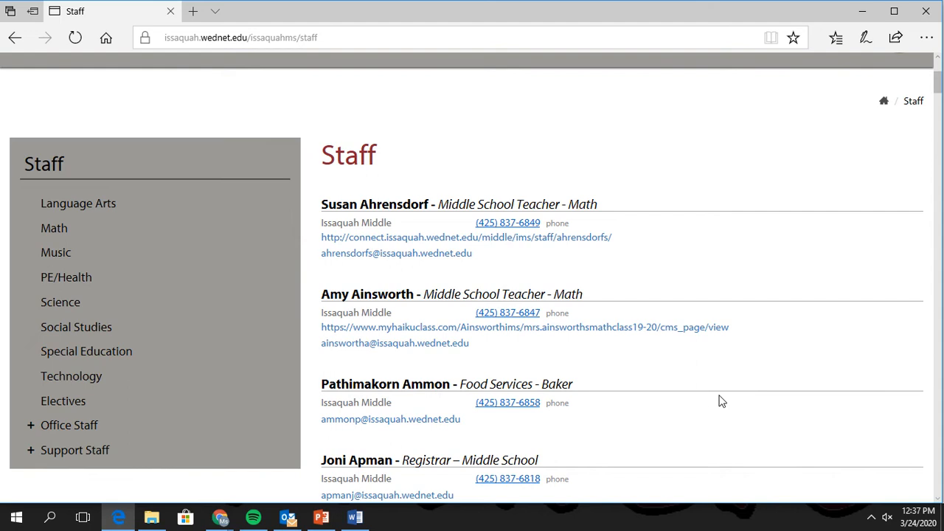
{"action": "left_click", "coordinate": [193, 11]}
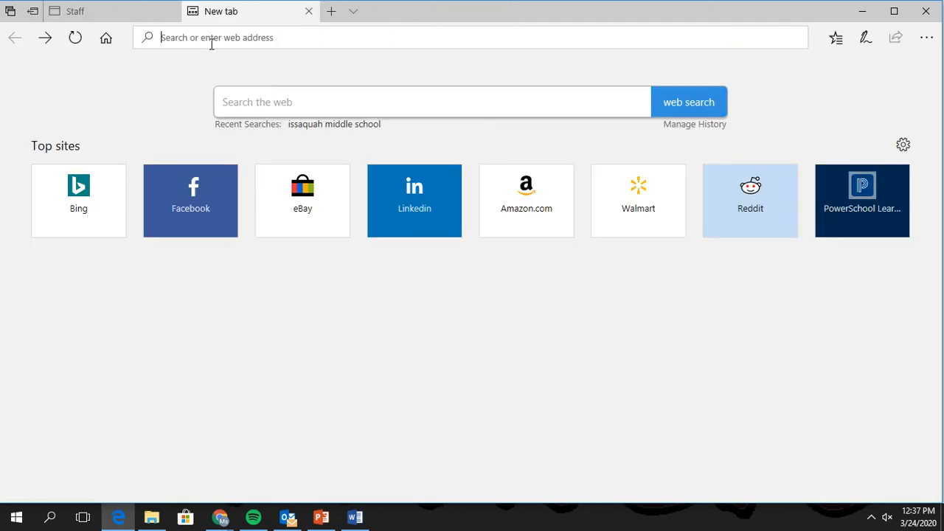
Search 'office365 login' and go to the Sign in to Office 365 page.
{"action": "type", "text": "office"}
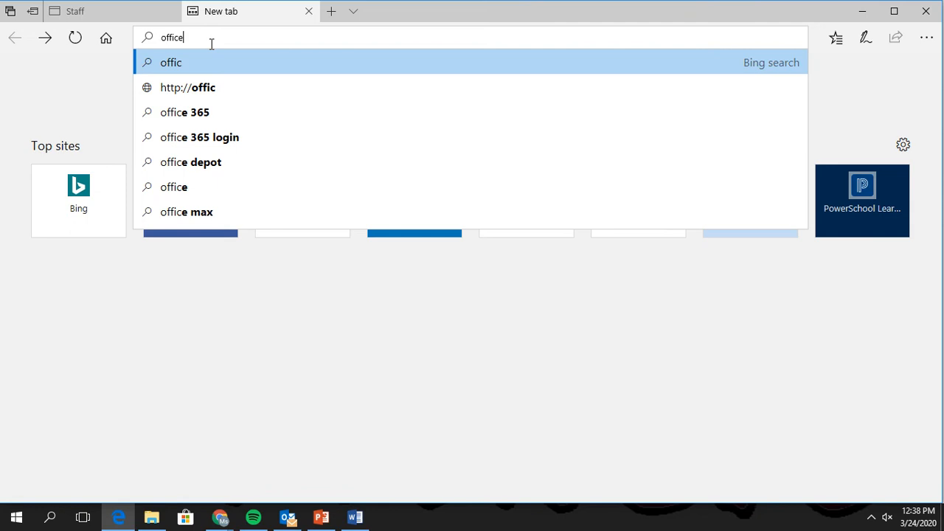
{"action": "type", "text": "365 lo"}
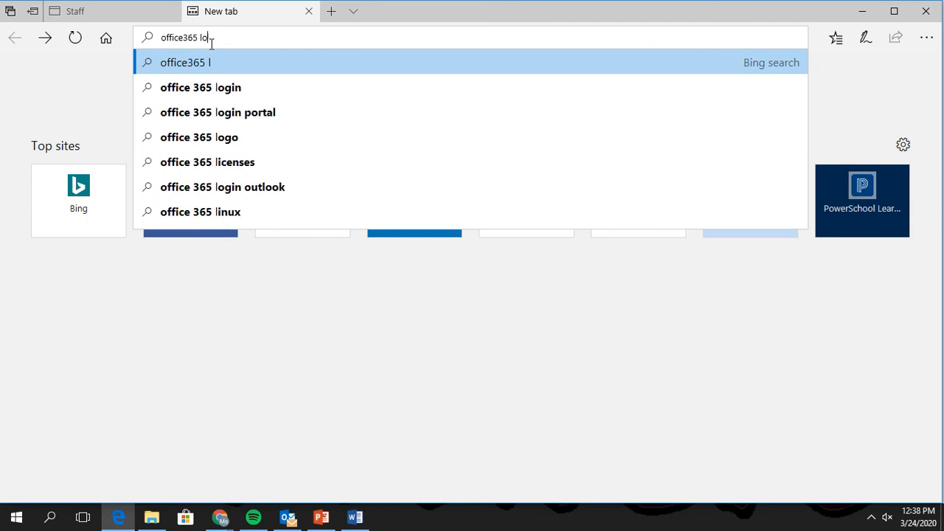
{"action": "type", "text": "gin"}
{"action": "key", "text": "Return"}
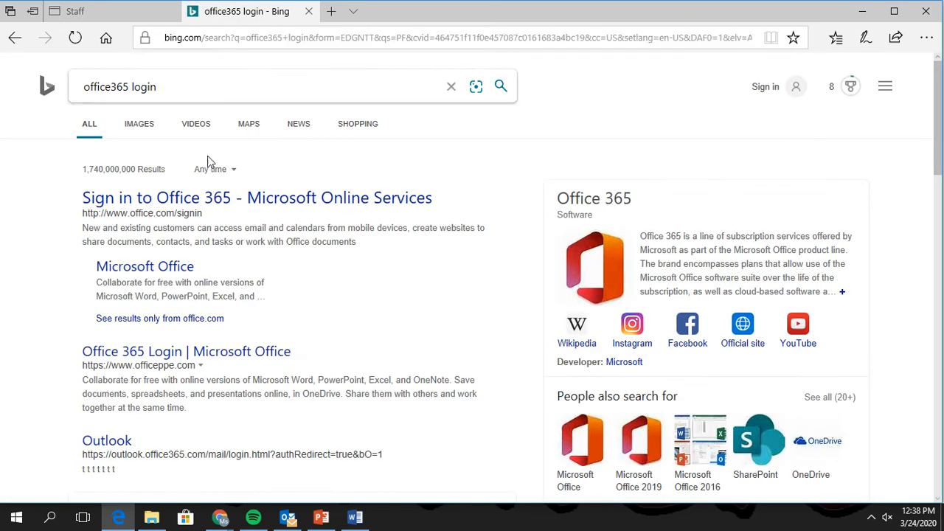
{"action": "left_click", "coordinate": [150, 205]}
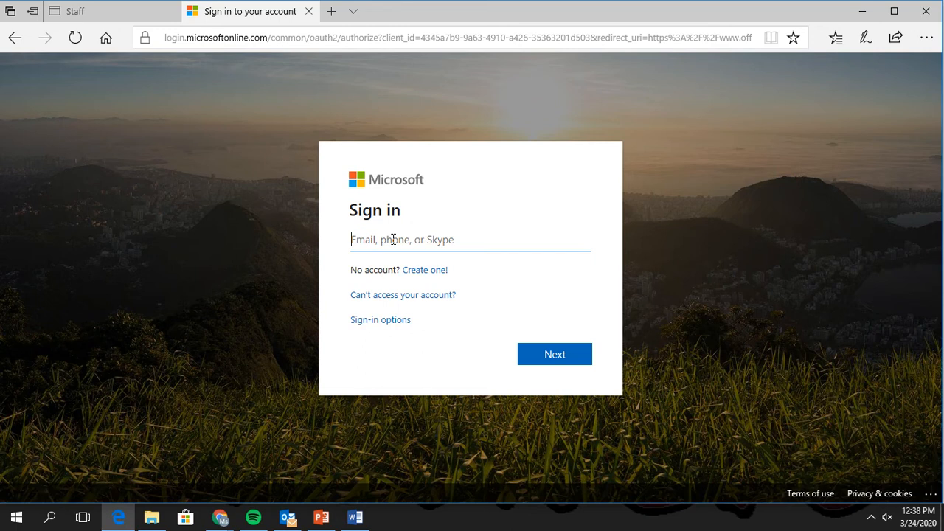
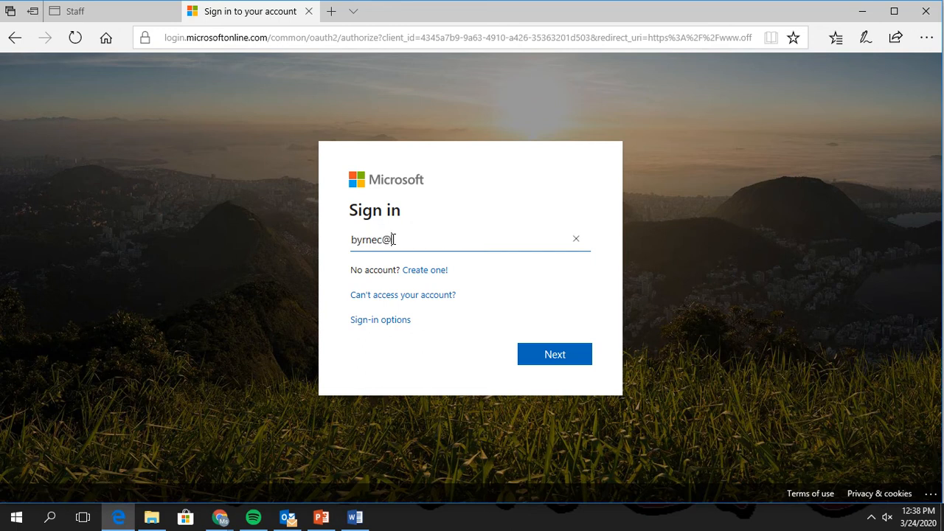
Sign in with the school account e-mail and password, declining stay-signed-in and password saving.
{"action": "key", "text": "Return"}
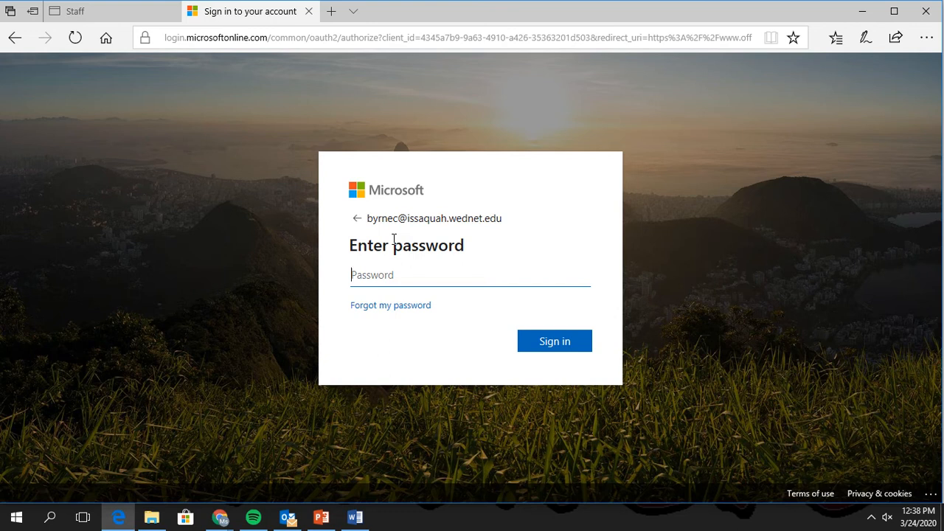
{"action": "type", "text": "***********"}
{"action": "key", "text": "Return"}
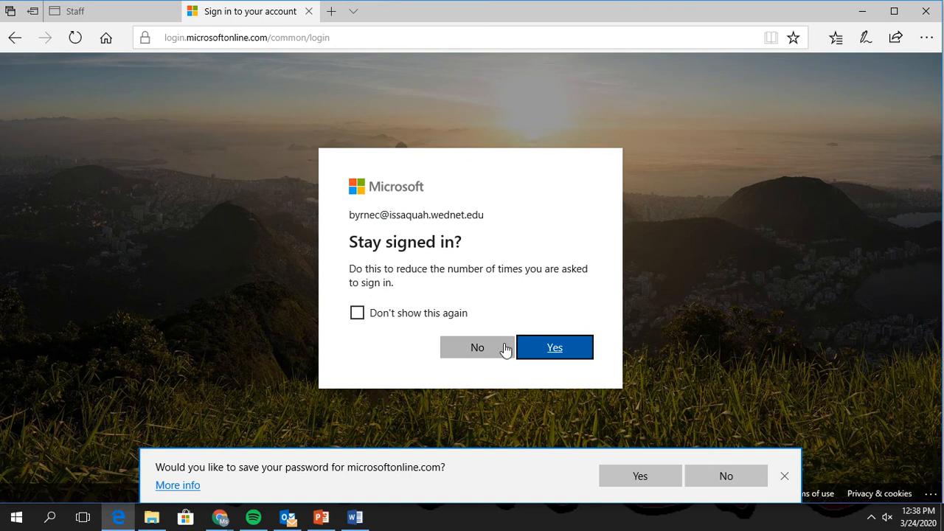
{"action": "left_click", "coordinate": [507, 350]}
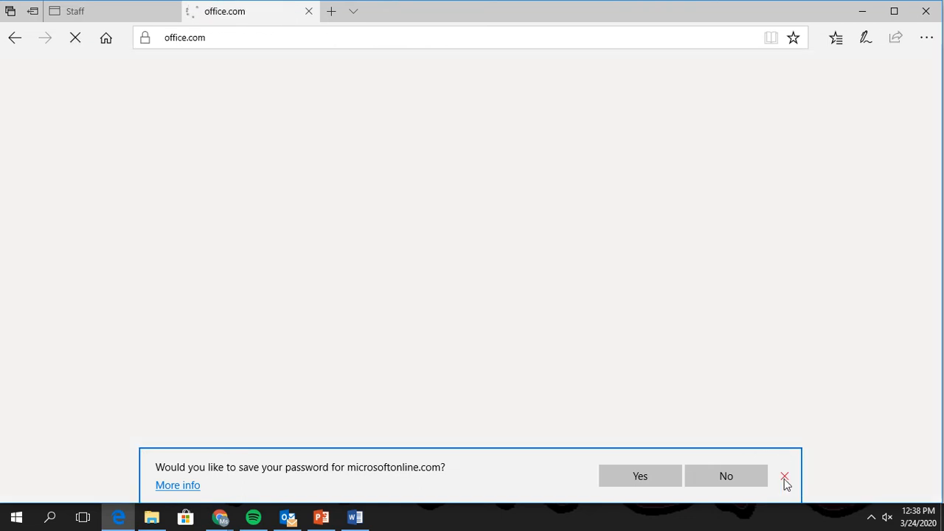
{"action": "left_click", "coordinate": [785, 477]}
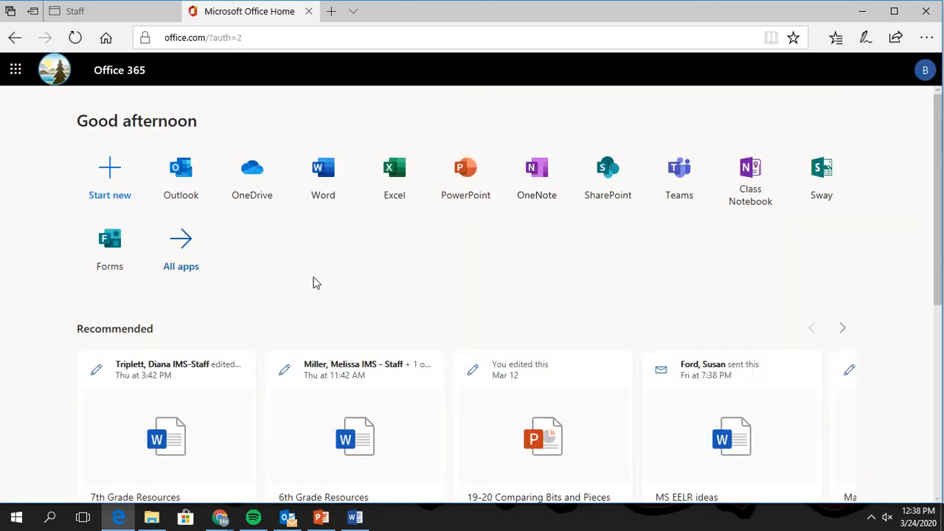
Launch Word from the Office home page and create a new blank document.
{"action": "left_click", "coordinate": [319, 174]}
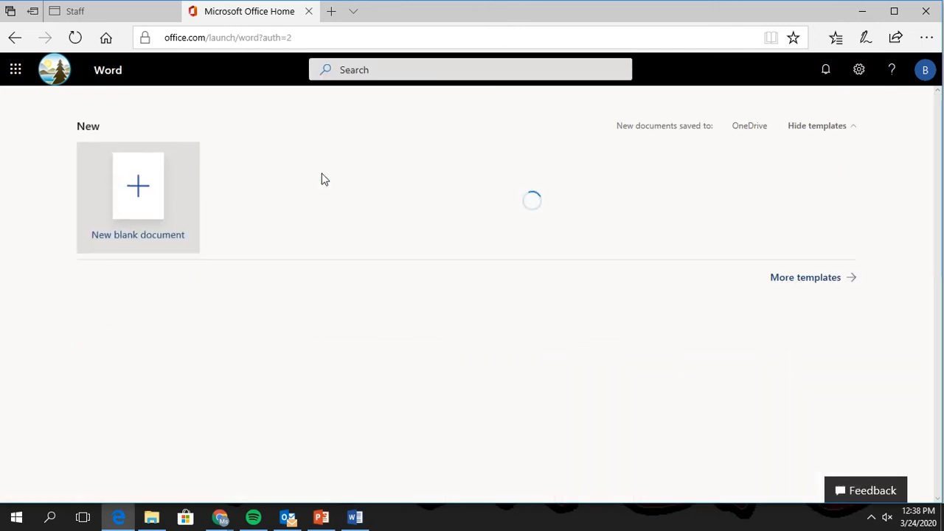
{"action": "left_click", "coordinate": [125, 196]}
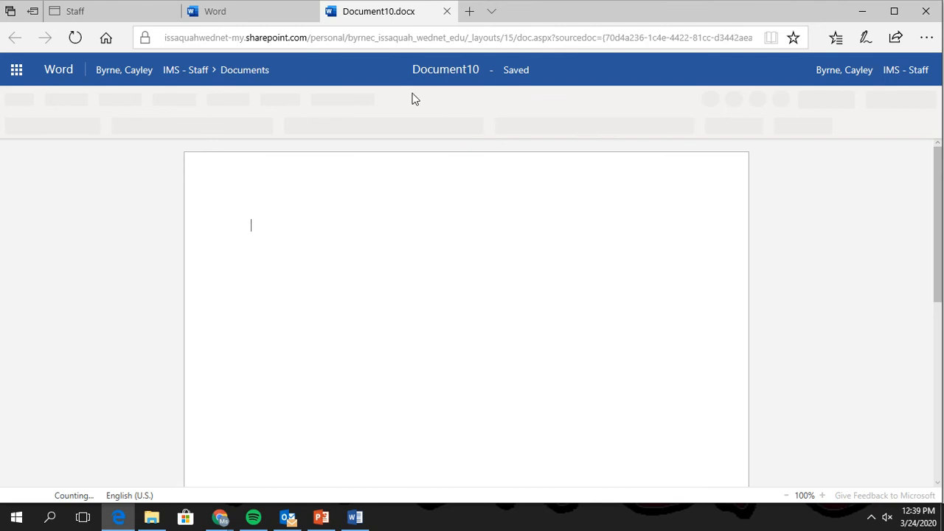
Rename the document from Document10 to 'Digital Learning Schedule'.
{"action": "left_click", "coordinate": [472, 74]}
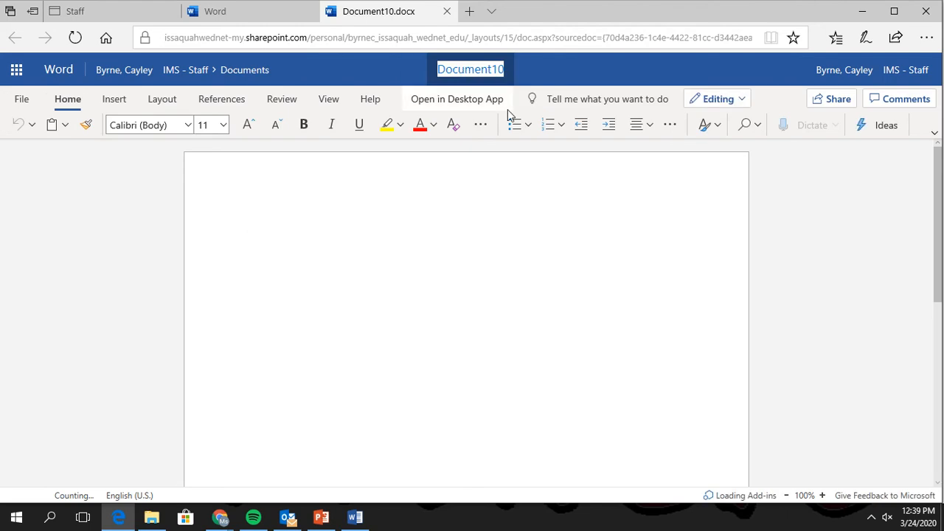
{"action": "type", "text": "Digit"}
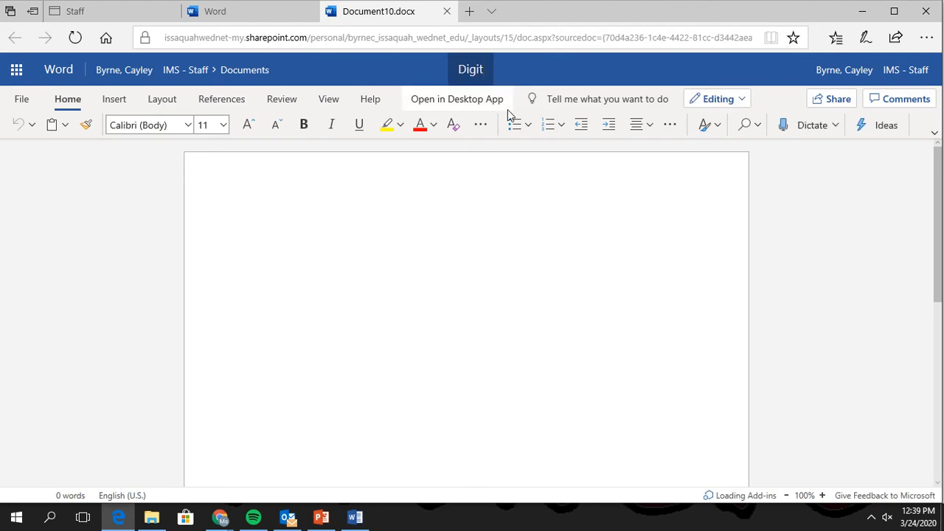
{"action": "type", "text": "al Learning Schedule"}
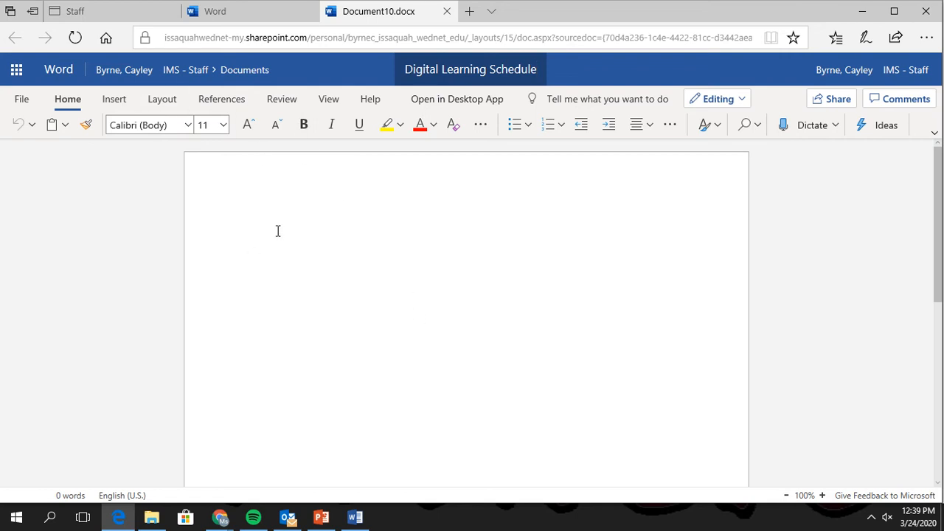
{"action": "left_click", "coordinate": [238, 191]}
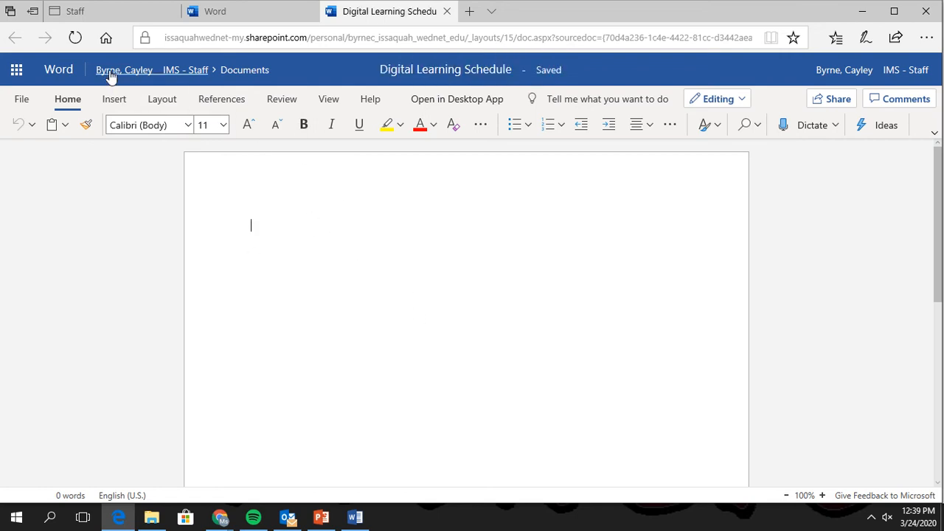
Apply Narrow 0.5" margins to the page from the Layout margin presets.
{"action": "left_click", "coordinate": [166, 100]}
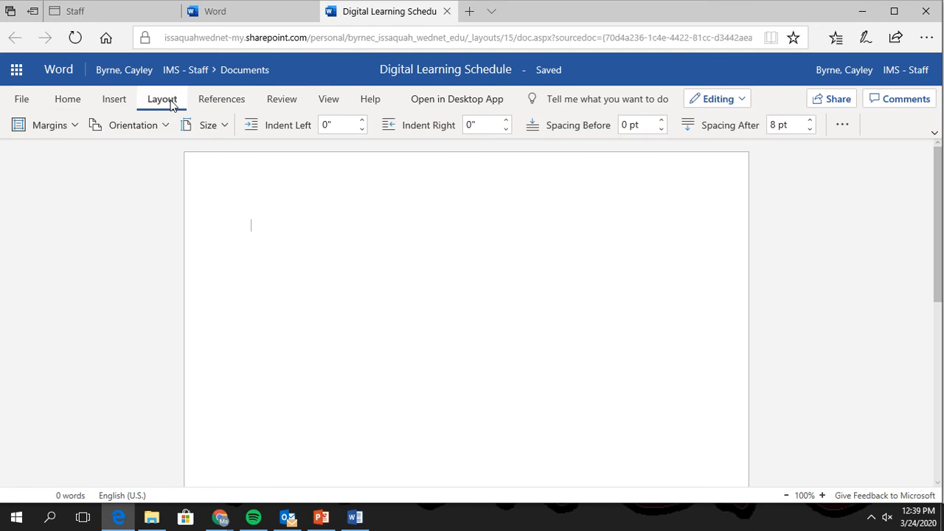
{"action": "left_click", "coordinate": [75, 126]}
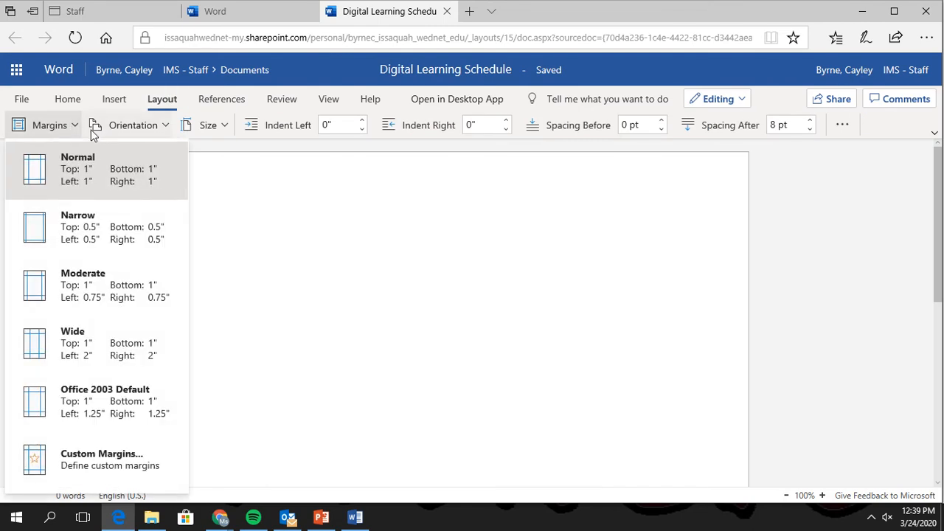
{"action": "left_click", "coordinate": [76, 229]}
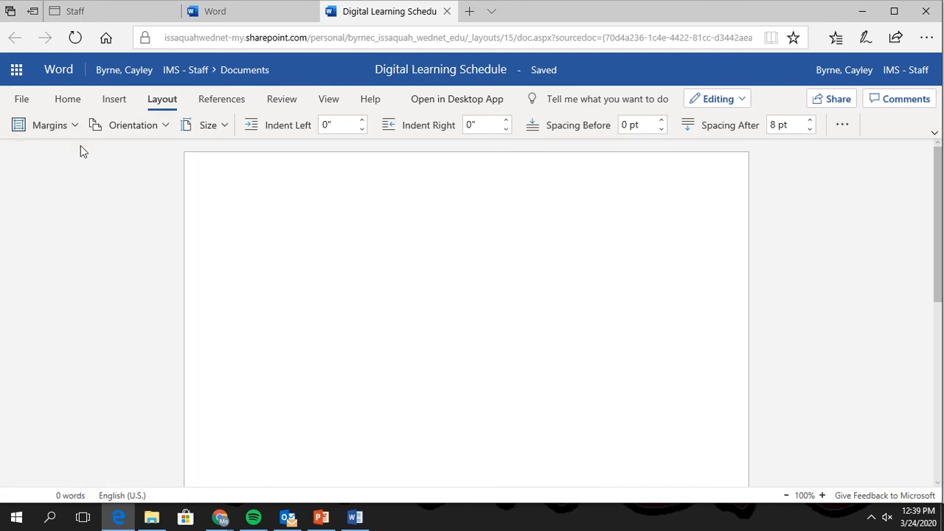
{"action": "left_click", "coordinate": [119, 103]}
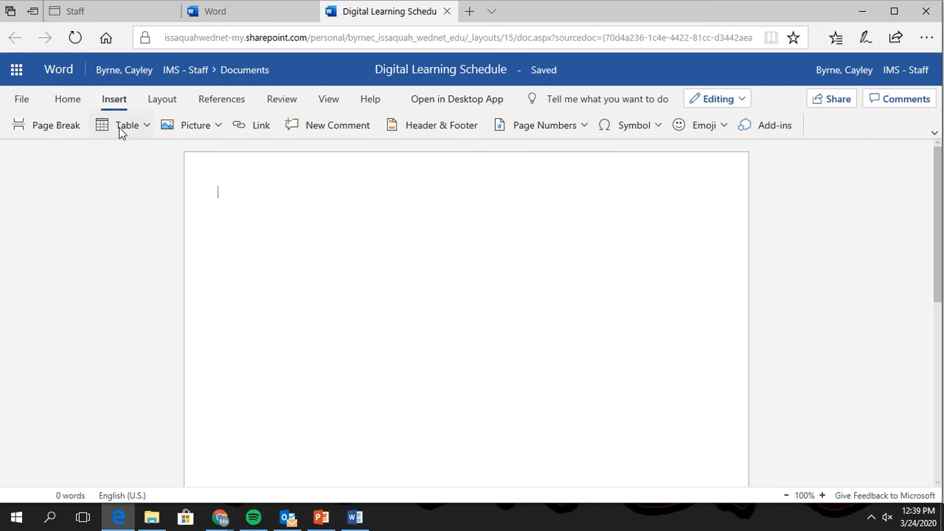
Insert a 5×2 table, extend it to six rows, and type 2nd in row 2's first cell.
{"action": "left_click", "coordinate": [122, 128]}
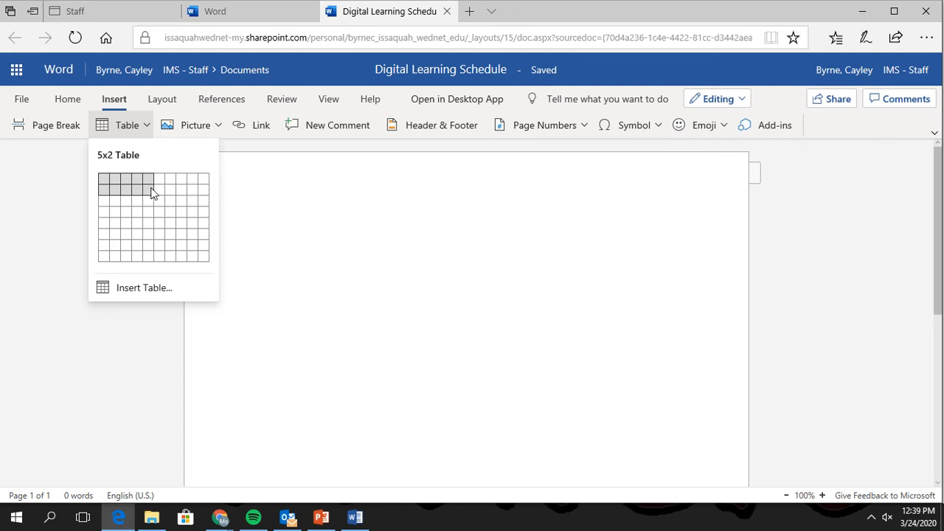
{"action": "left_click", "coordinate": [153, 194]}
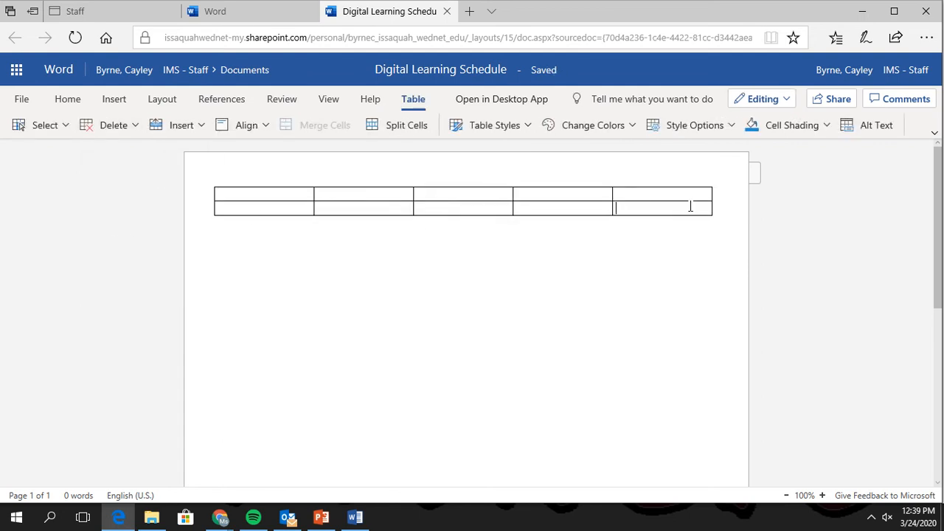
{"action": "key", "text": "Tab"}
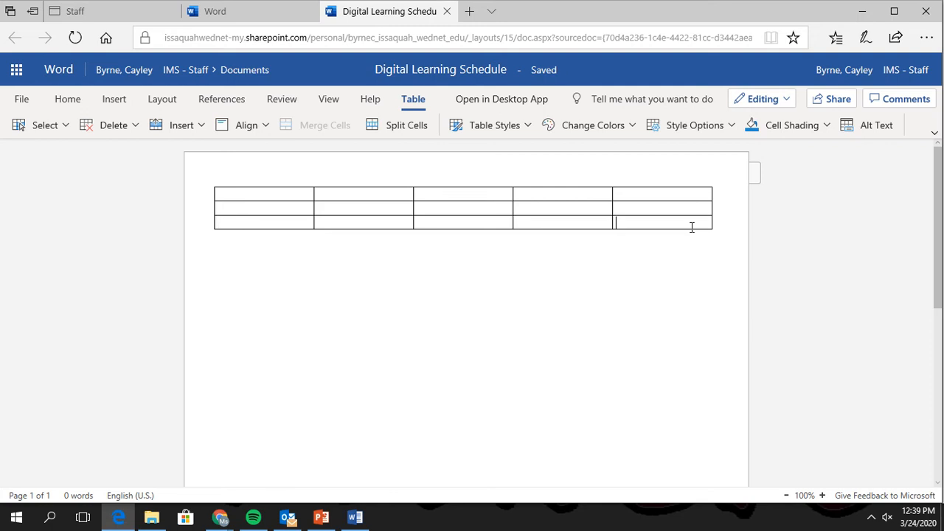
{"action": "key", "text": "Tab"}
{"action": "left_click", "coordinate": [693, 238]}
{"action": "key", "text": "Tab"}
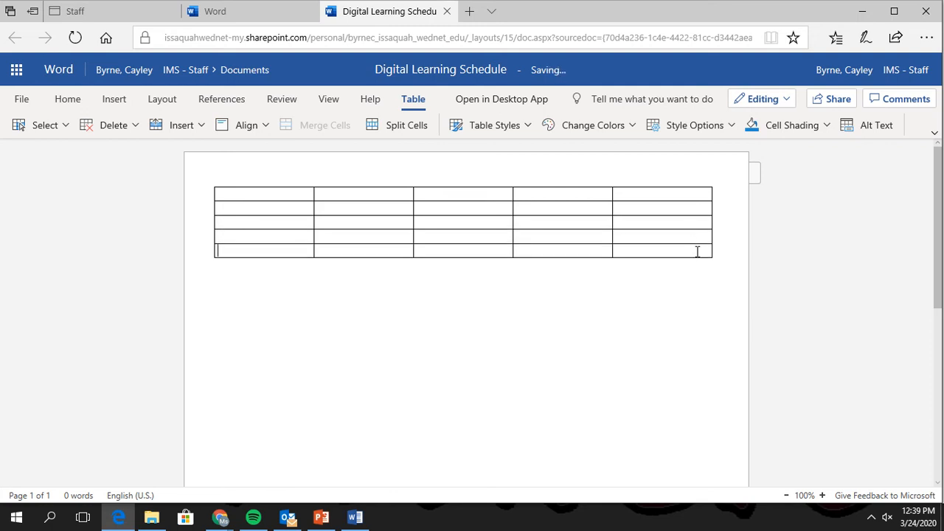
{"action": "key", "text": "Tab"}
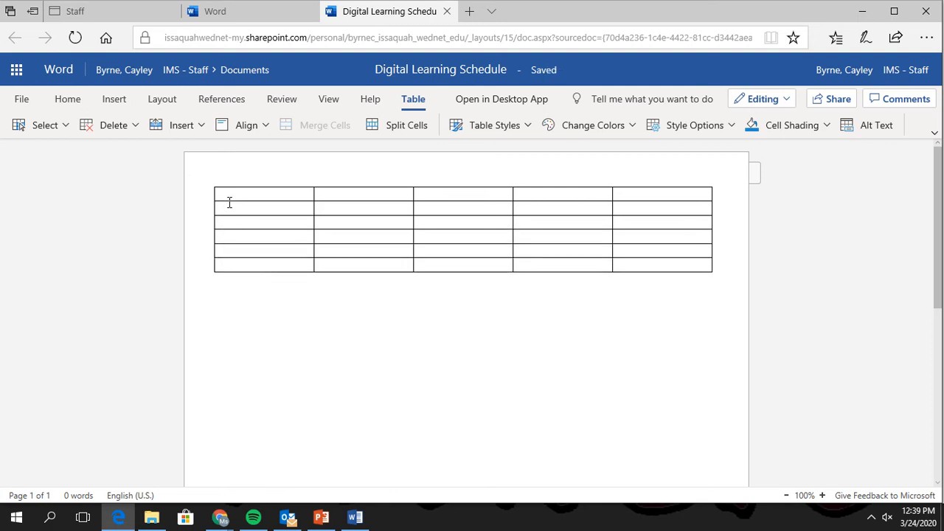
{"action": "left_click", "coordinate": [231, 203]}
{"action": "type", "text": "2nd"}
{"action": "key", "text": "Down"}
List periods 3rd through 6th down the first column and add a seventh row for 7th.
{"action": "type", "text": "3rd "}
{"action": "type", "text": "4th "}
{"action": "type", "text": "5th "}
{"action": "type", "text": "6th"}
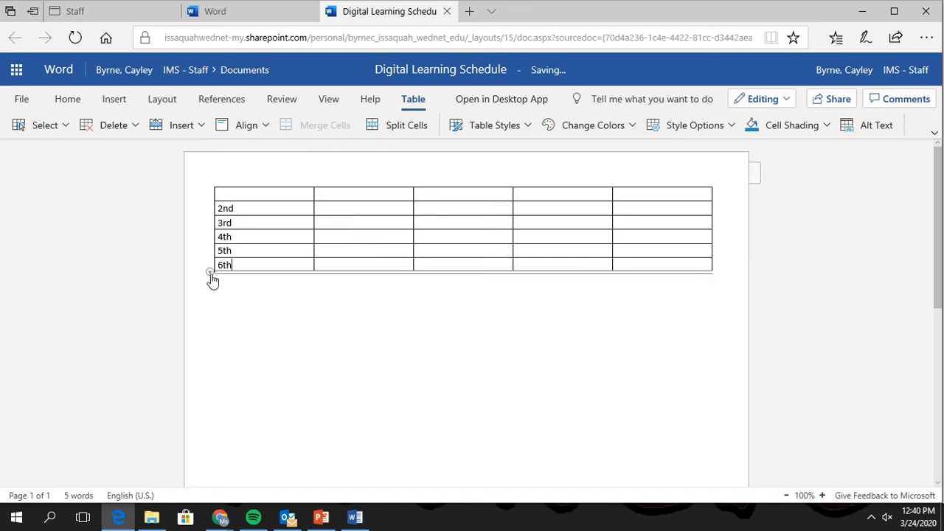
{"action": "left_click", "coordinate": [210, 279]}
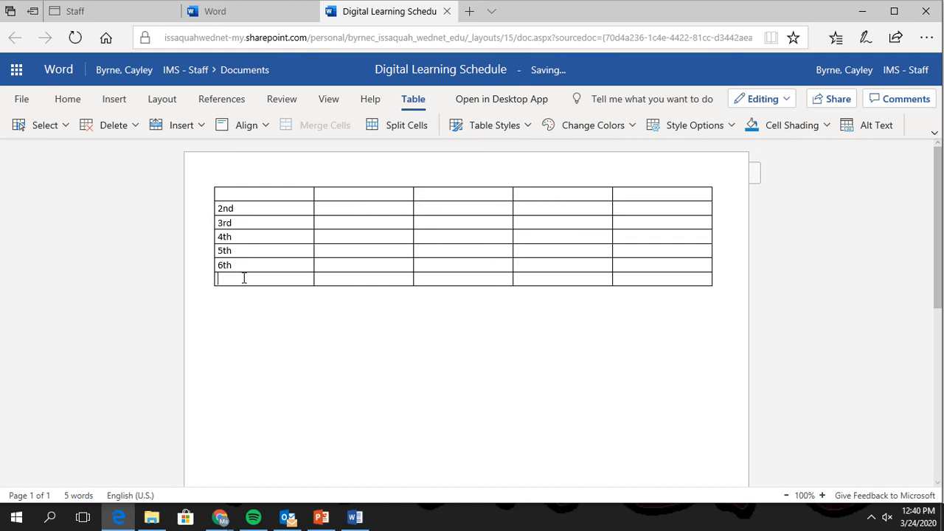
{"action": "type", "text": "7th"}
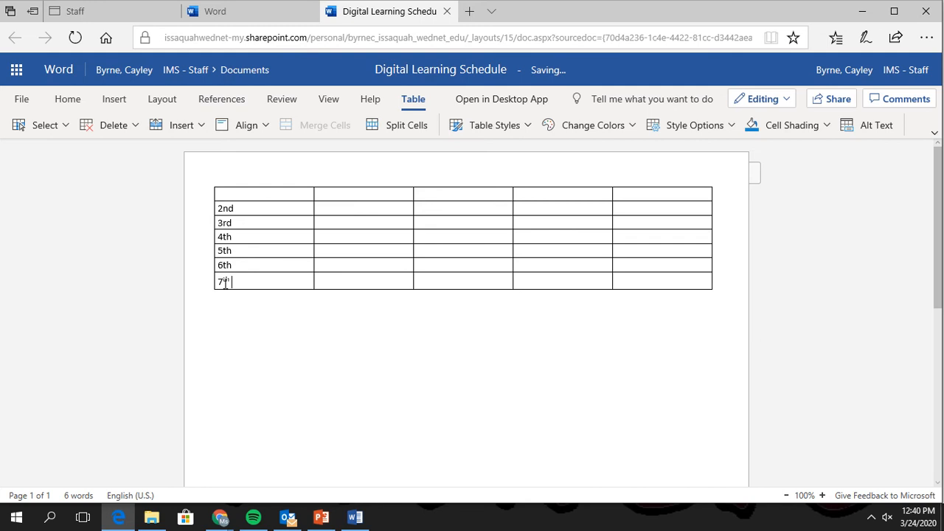
{"action": "key", "text": "BackSpace"}
{"action": "key", "text": "BackSpace"}
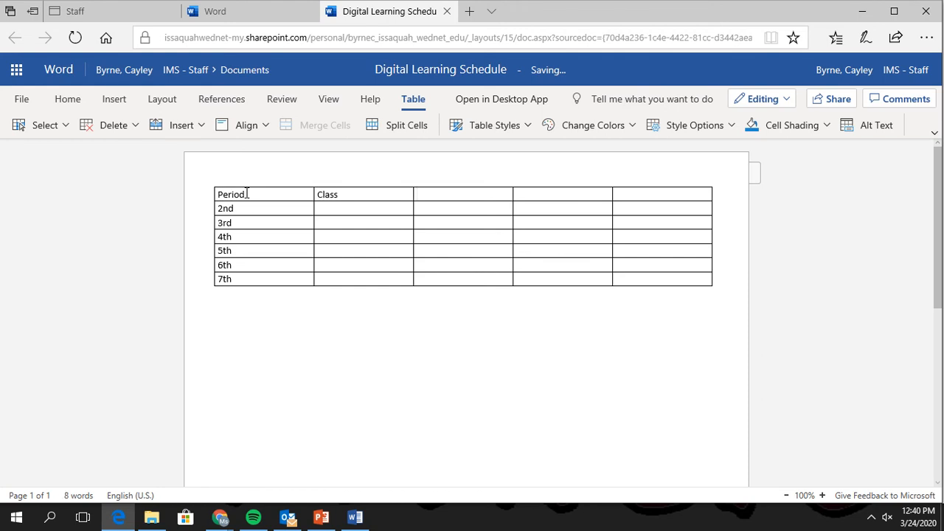
Fill the header row with Period, Class, Teacher (email), Website, Directions and narrow the Period column.
{"action": "type", "text": "Teacher (email"}
{"action": "key", "text": "Tab"}
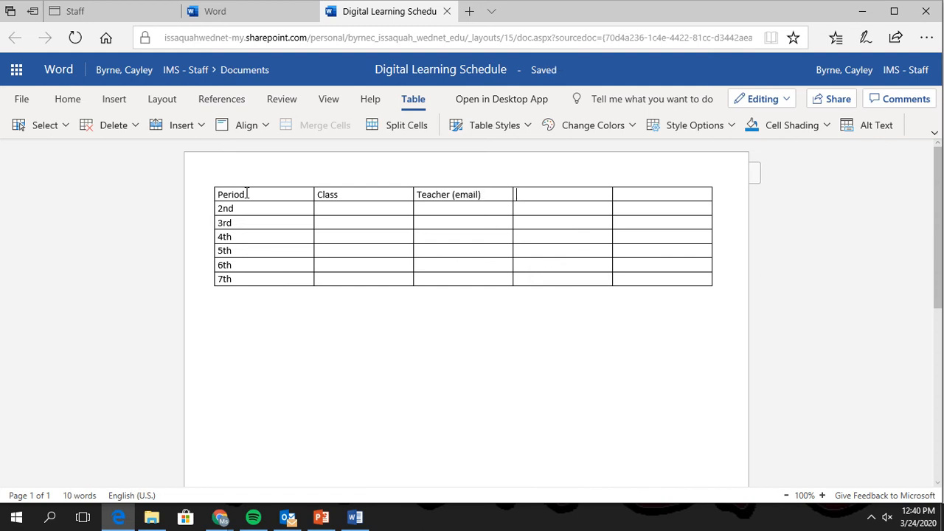
{"action": "type", "text": "Website"}
{"action": "type", "text": "Di"}
{"action": "type", "text": "rections"}
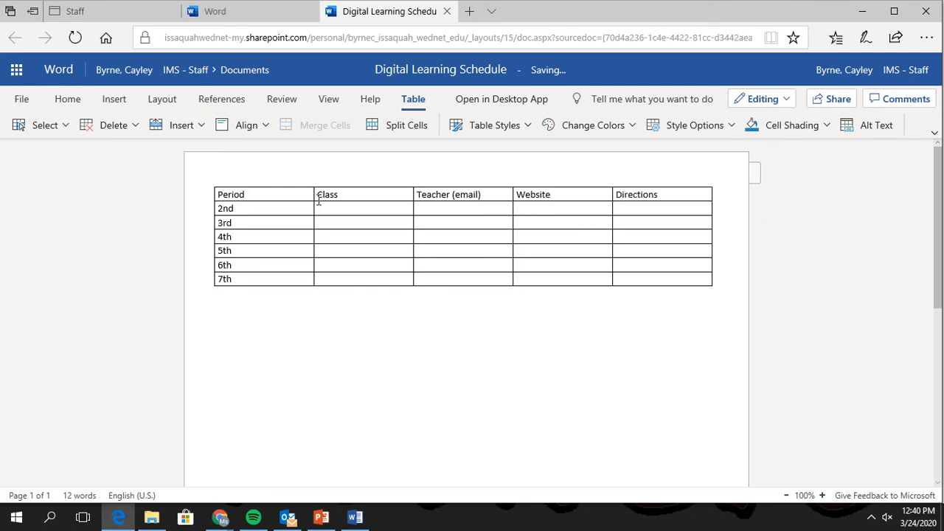
{"action": "left_click_drag", "start_coordinate": [313, 194], "coordinate": [257, 194]}
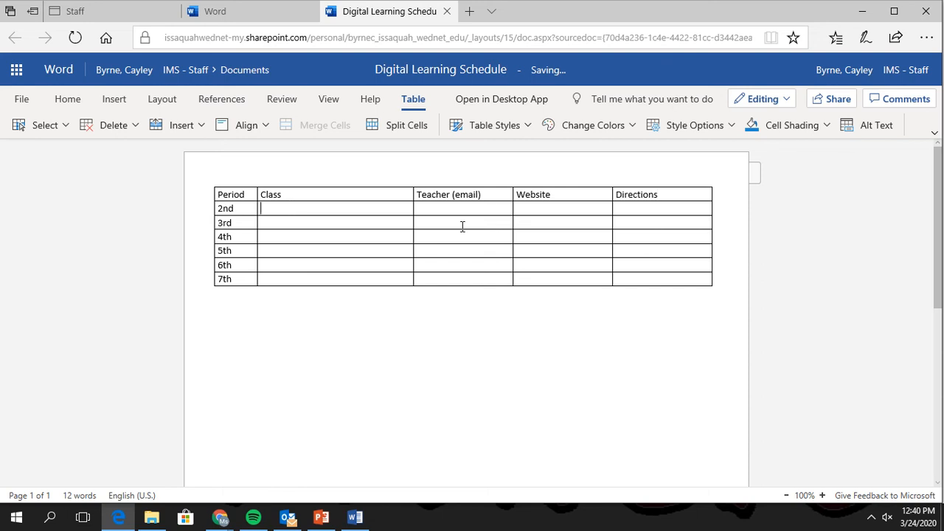
Fill the Class column with Science, Math, LA, SS, Tech Smart and 6th Grade Chorus, plus teacher surnames.
{"action": "type", "text": "Science"}
{"action": "type", "text": "Wic"}
{"action": "type", "text": "Math"}
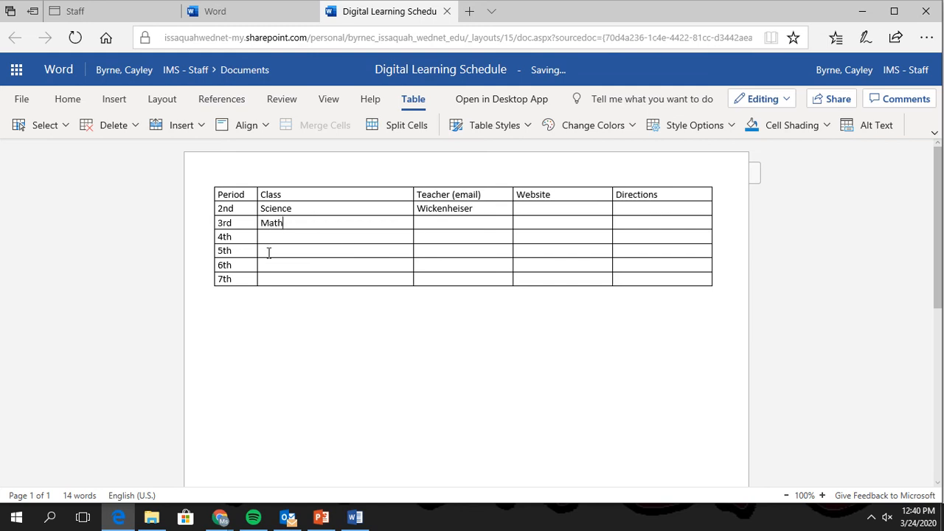
{"action": "type", "text": "Byrne"}
{"action": "left_click", "coordinate": [262, 238]}
{"action": "type", "text": "L"}
{"action": "type", "text": "Cottom"}
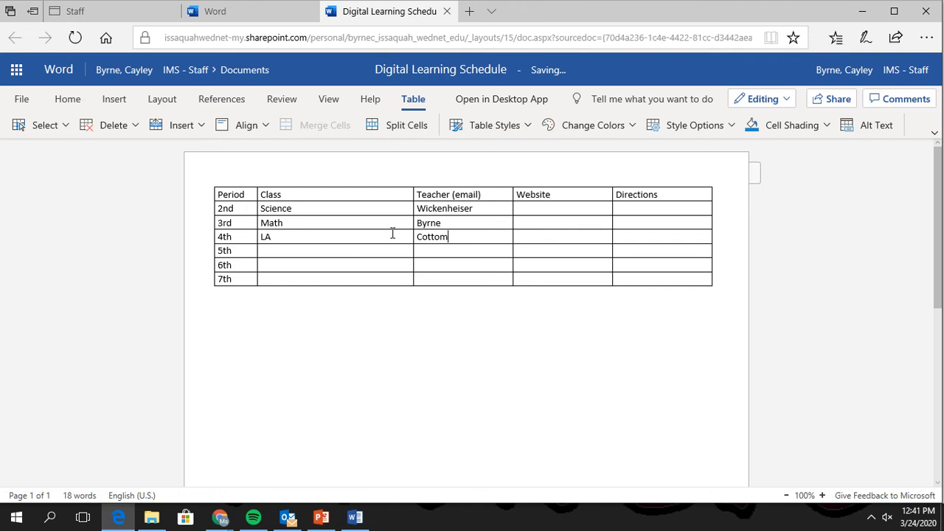
{"action": "type", "text": "SS"}
{"action": "left_click", "coordinate": [283, 266]}
{"action": "type", "text": "Tech ma"}
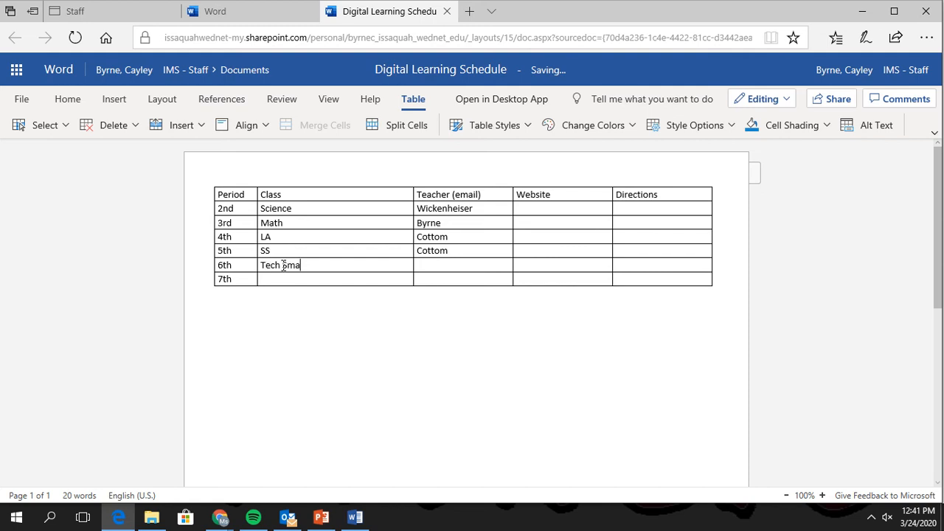
{"action": "type", "text": "Byrne"}
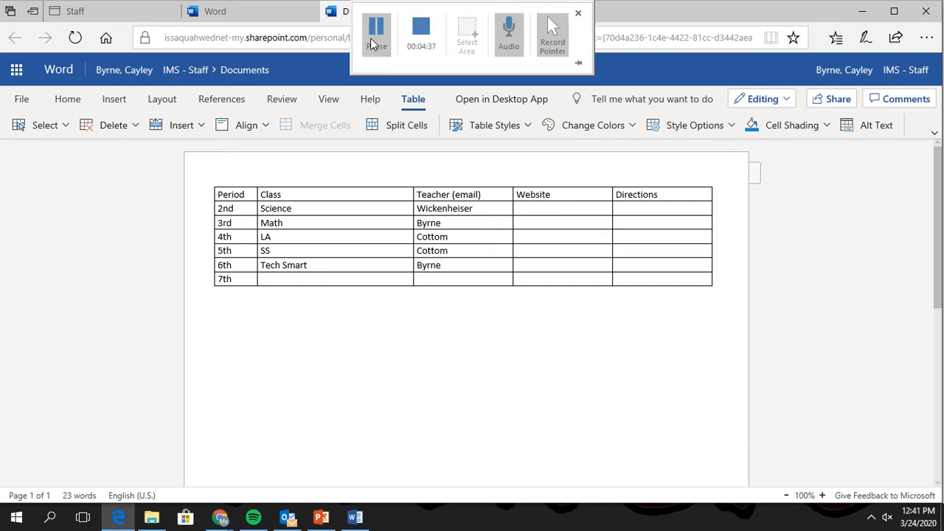
{"action": "left_click", "coordinate": [275, 285]}
{"action": "type", "text": "6th"}
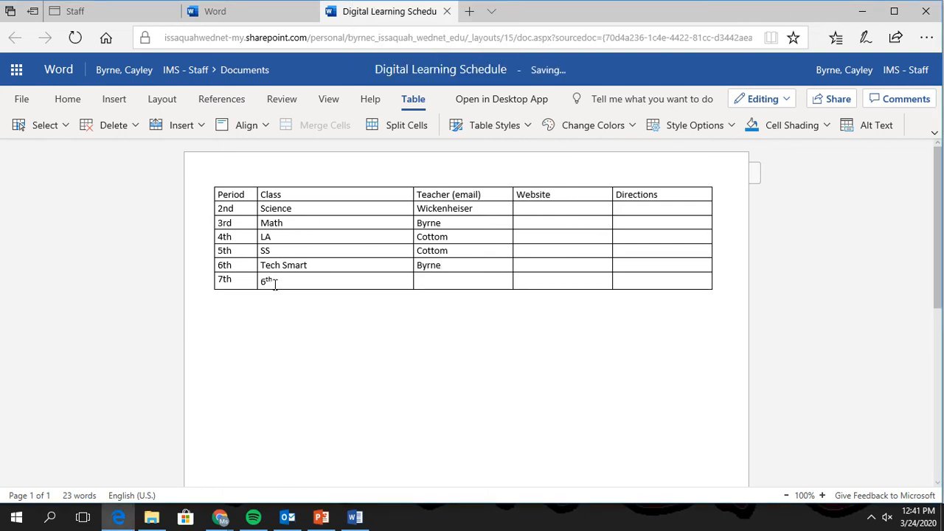
{"action": "type", "text": " Grade Chorus"}
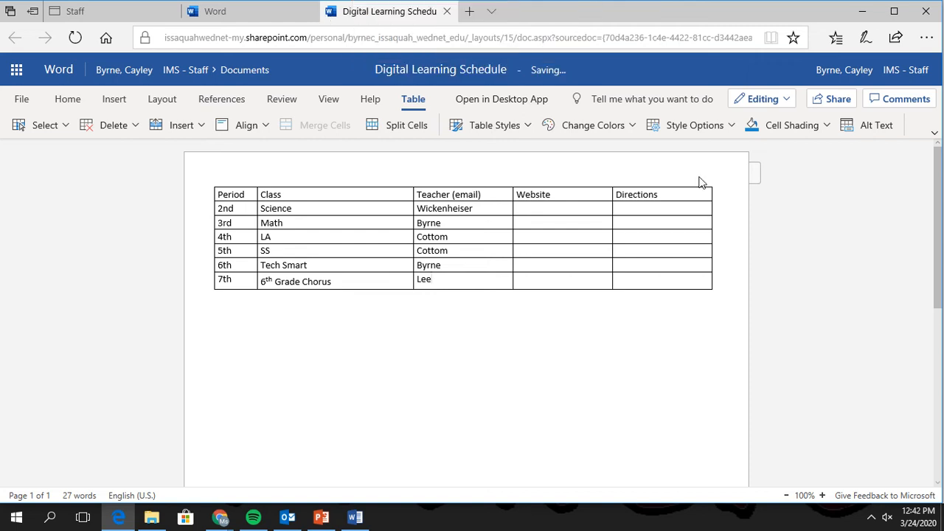
{"action": "left_click_drag", "start_coordinate": [391, 12], "coordinate": [373, 132]}
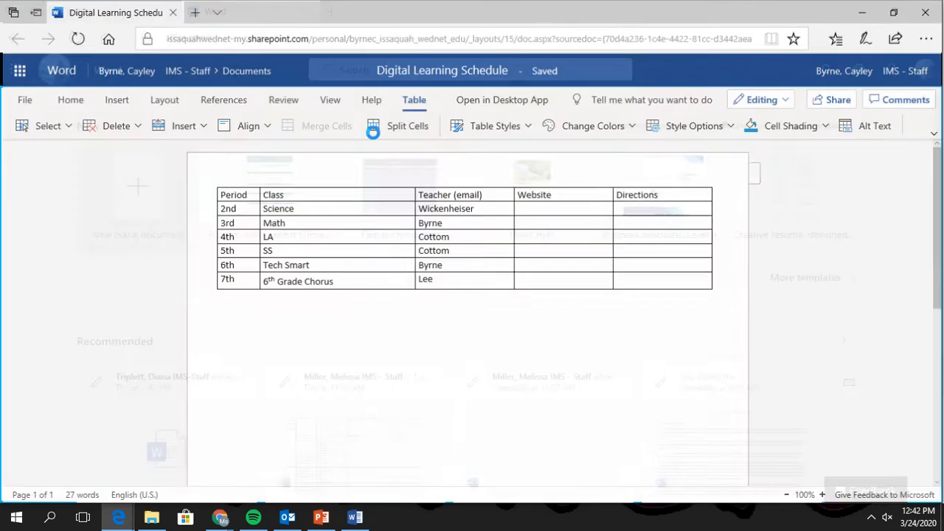
Arrange the schedule window on the right and the staff directory window on the left, side by side.
{"action": "left_click", "coordinate": [897, 11]}
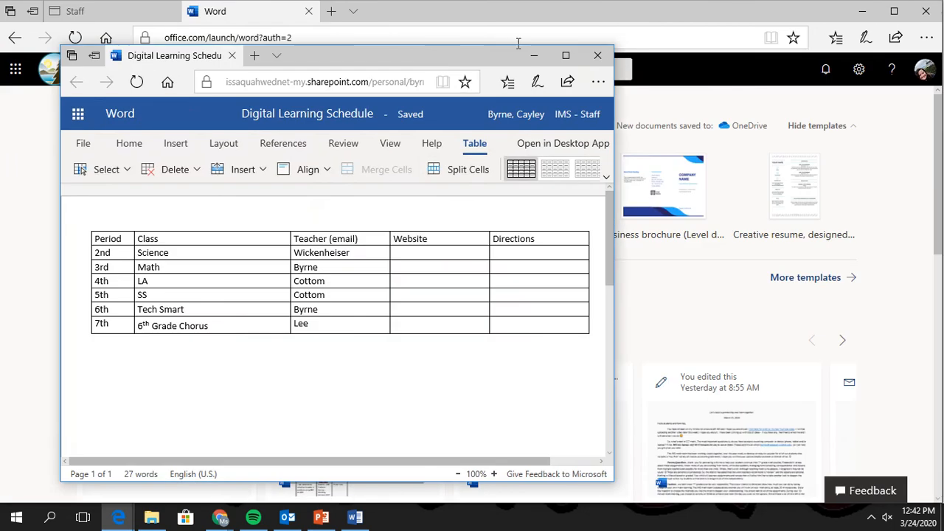
{"action": "left_click_drag", "start_coordinate": [383, 57], "coordinate": [719, 15]}
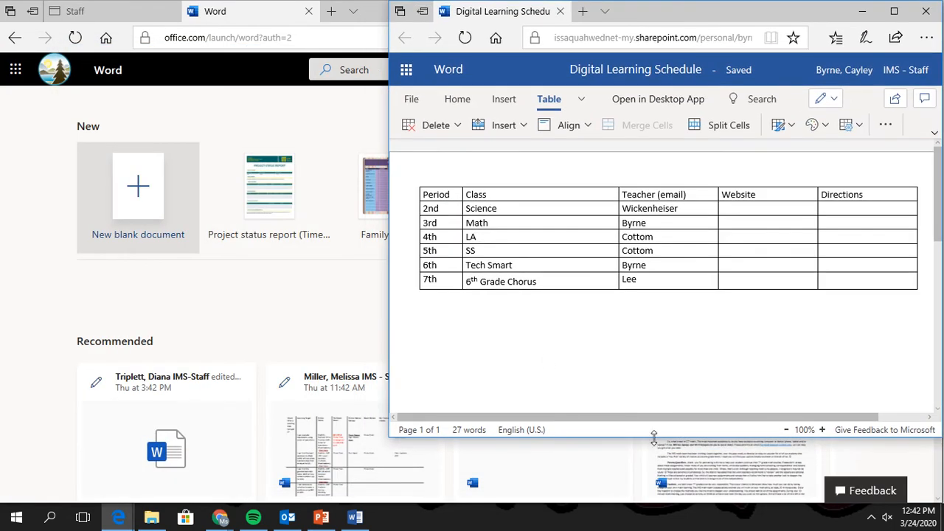
{"action": "left_click_drag", "start_coordinate": [652, 437], "coordinate": [653, 508]}
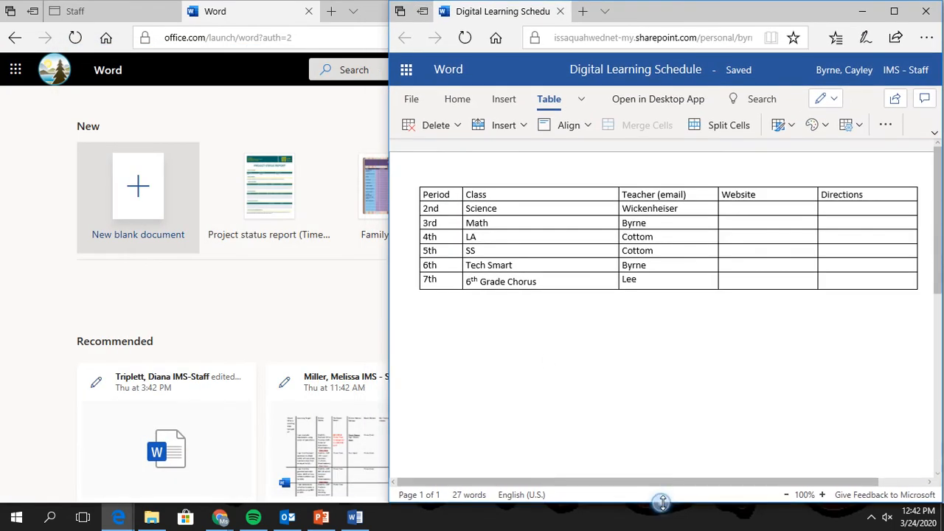
{"action": "left_click", "coordinate": [243, 99]}
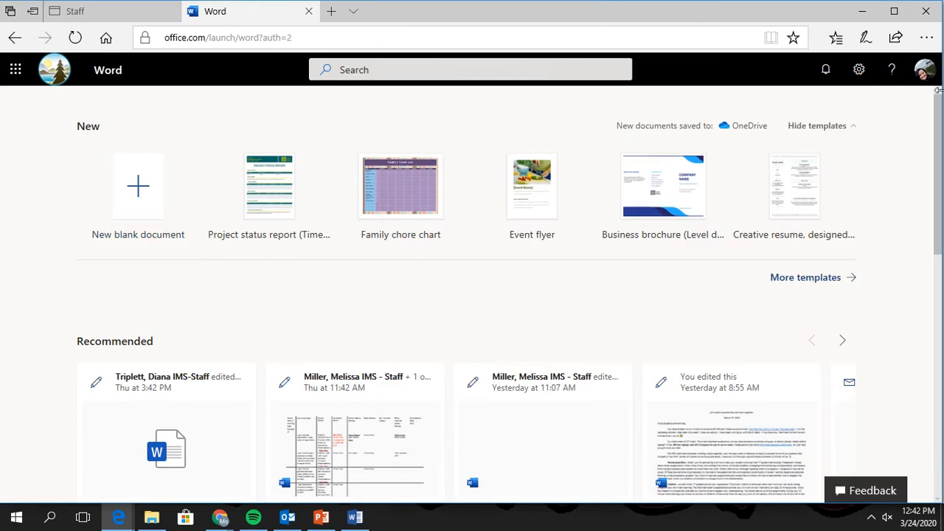
{"action": "left_click_drag", "start_coordinate": [935, 91], "coordinate": [373, 91]}
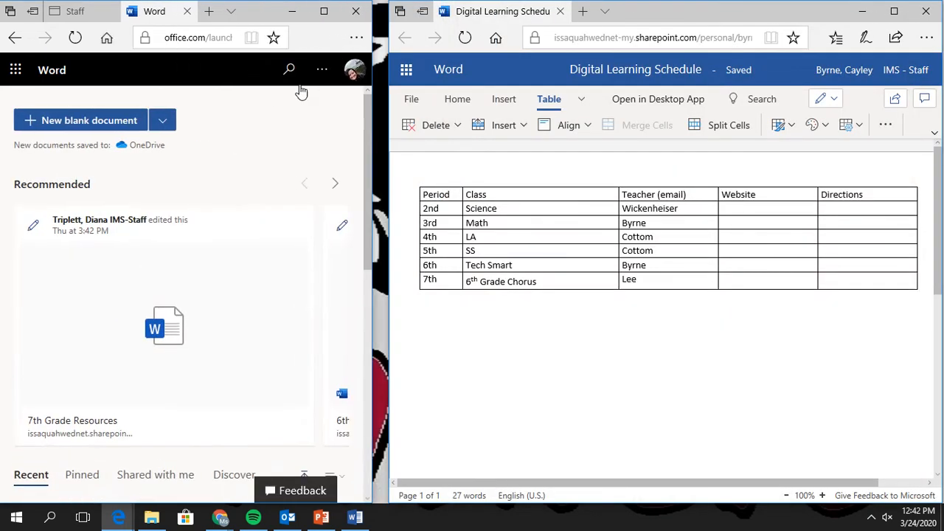
{"action": "left_click", "coordinate": [75, 11]}
{"action": "left_click_drag", "start_coordinate": [371, 253], "coordinate": [389, 252]}
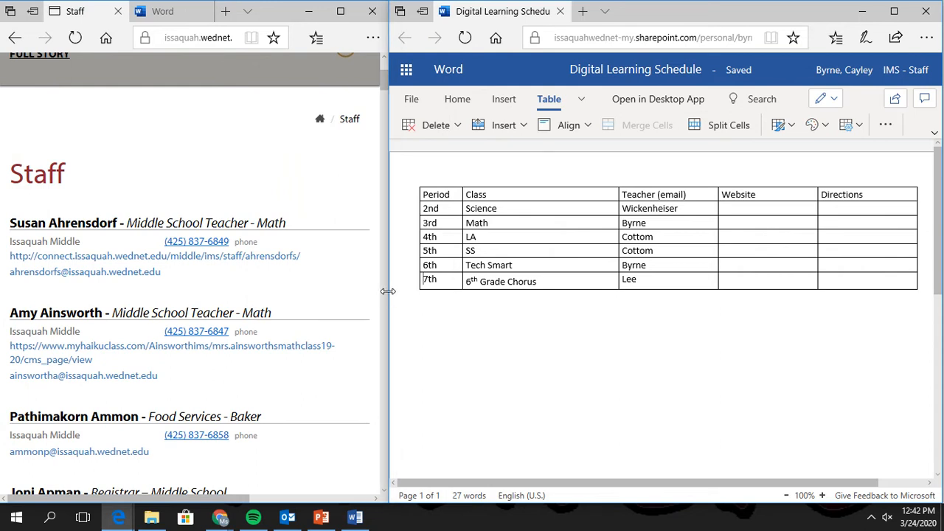
{"action": "left_click_drag", "start_coordinate": [389, 292], "coordinate": [479, 292]}
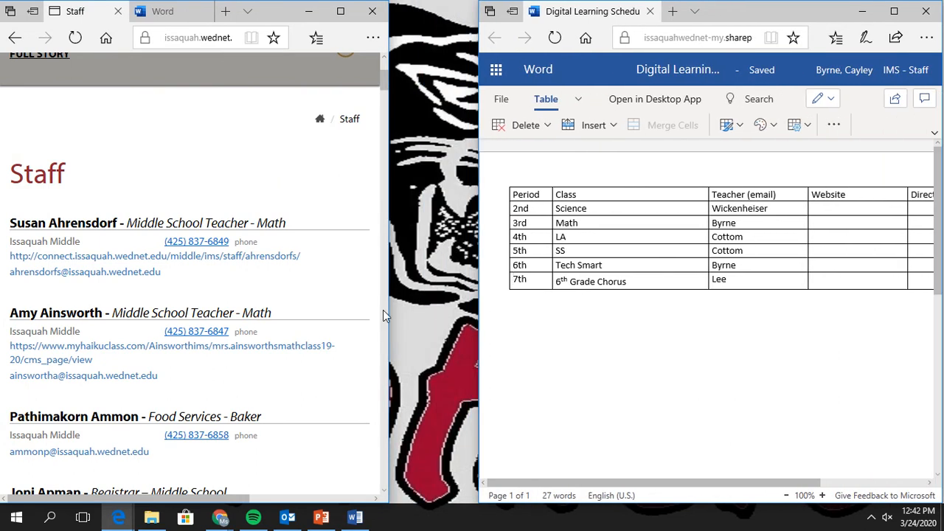
{"action": "left_click_drag", "start_coordinate": [388, 310], "coordinate": [479, 325]}
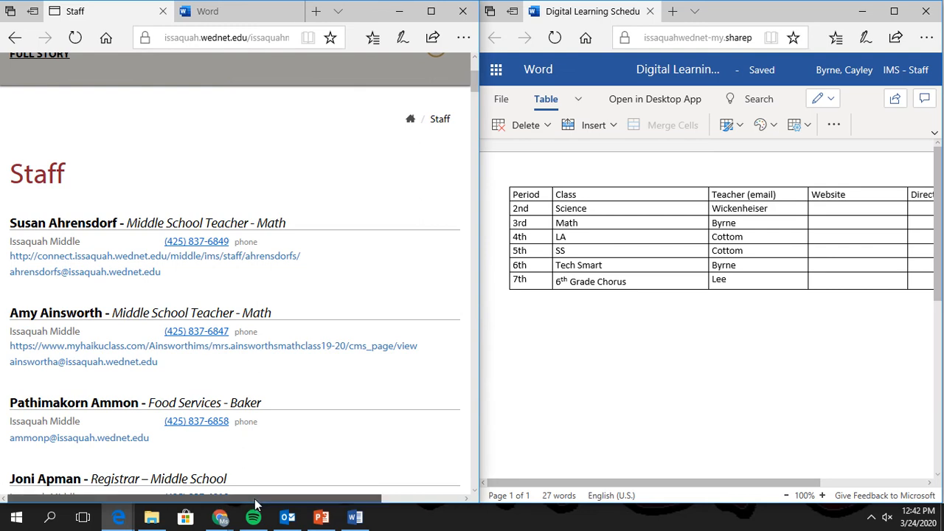
Find the science teacher in the staff directory and select her e-mail address.
{"action": "scroll", "coordinate": [280, 299], "scroll_direction": "down", "scroll_amount": 3}
{"action": "scroll", "coordinate": [280, 299], "scroll_direction": "up", "scroll_amount": 4}
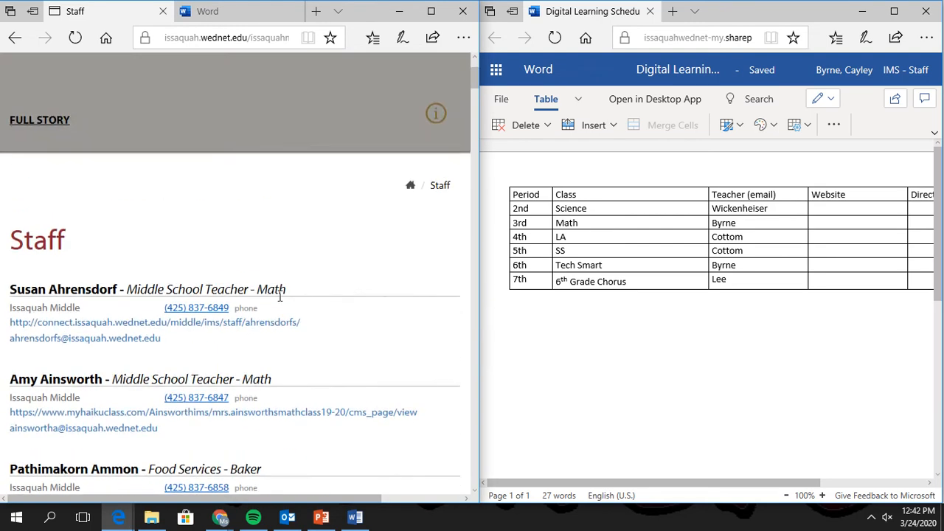
{"action": "scroll", "coordinate": [280, 299], "scroll_direction": "down", "scroll_amount": 20}
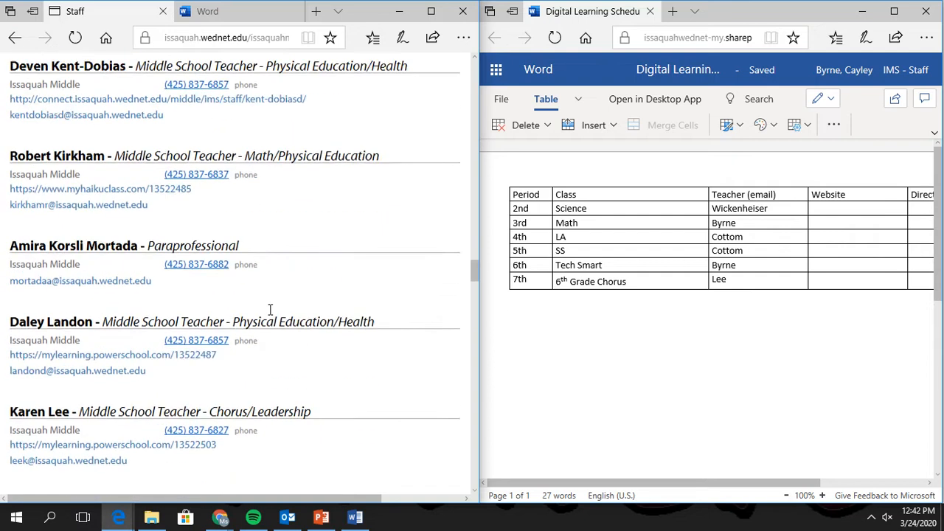
{"action": "scroll", "coordinate": [270, 311], "scroll_direction": "down", "scroll_amount": 20}
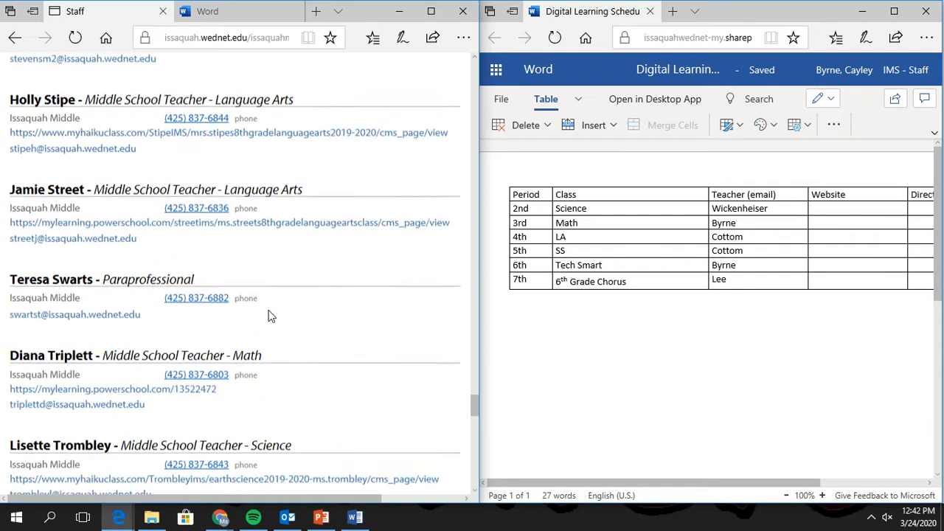
{"action": "scroll", "coordinate": [270, 316], "scroll_direction": "down", "scroll_amount": 9}
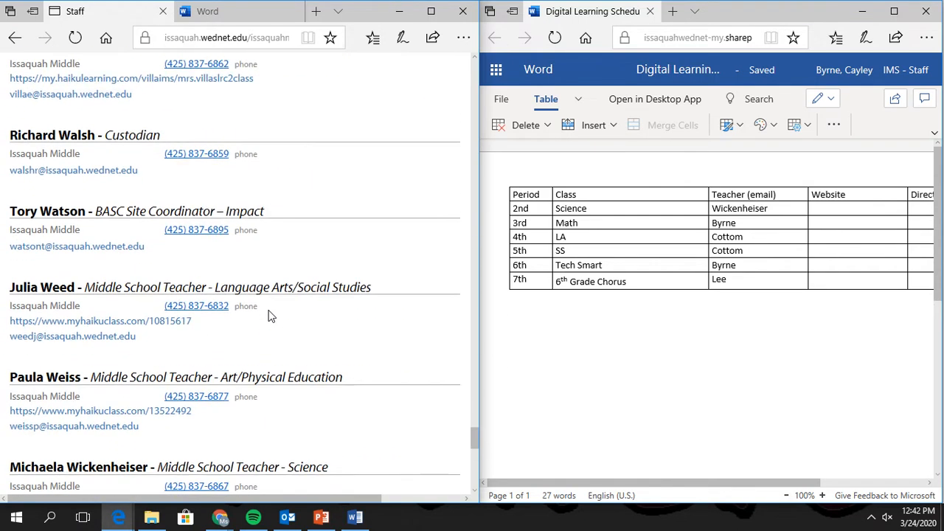
{"action": "scroll", "coordinate": [270, 315], "scroll_direction": "down", "scroll_amount": 2}
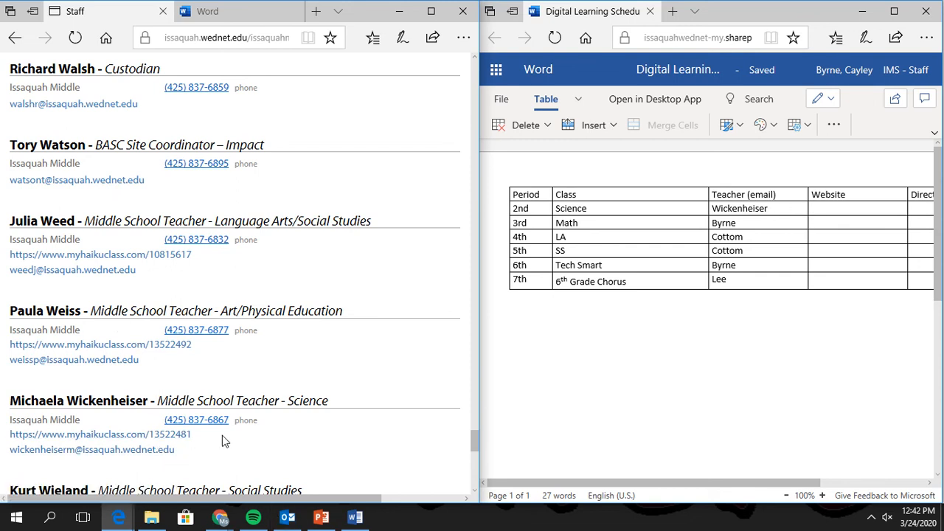
{"action": "left_click_drag", "start_coordinate": [188, 450], "coordinate": [24, 453]}
{"action": "key", "text": "ctrl+c"}
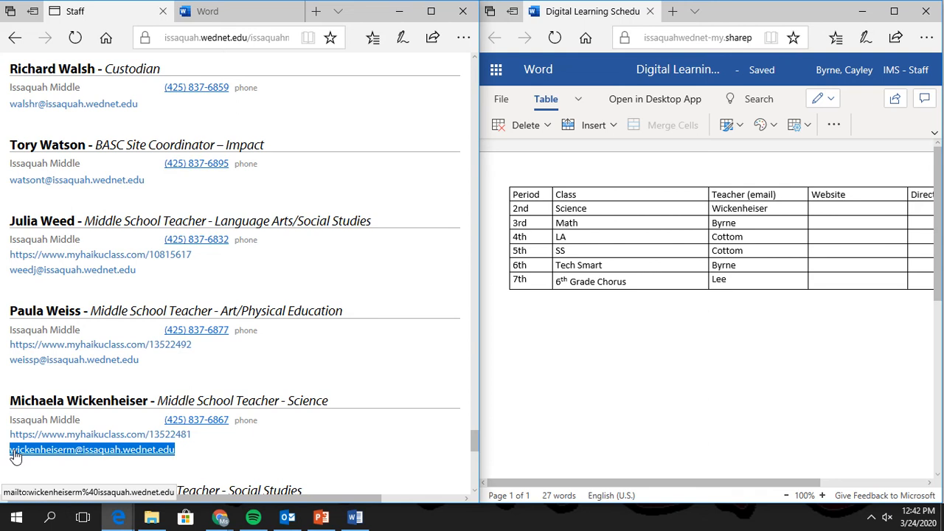
Paste the e-mail on a new line below the teacher's name in the 2nd-period Teacher cell.
{"action": "left_click", "coordinate": [819, 208]}
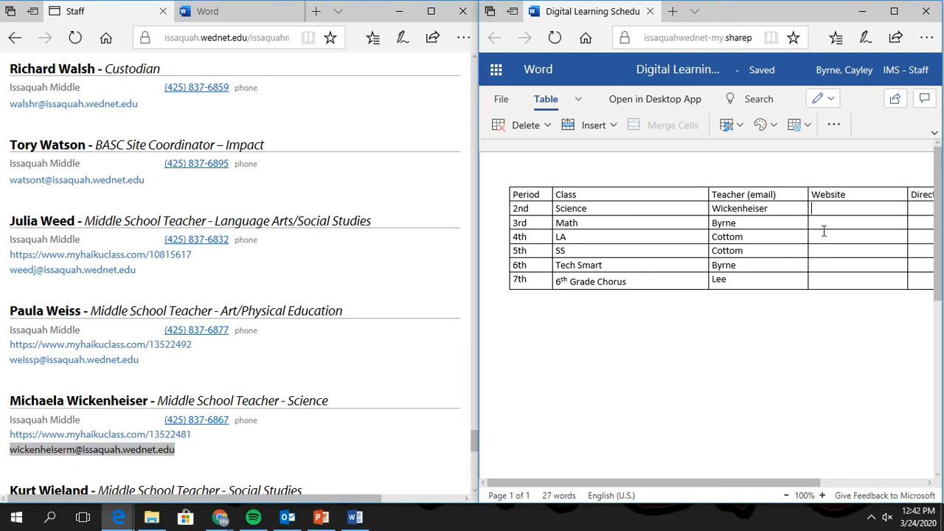
{"action": "key", "text": "ctrl+v"}
{"action": "key", "text": "ctrl+z"}
{"action": "key", "text": "Return"}
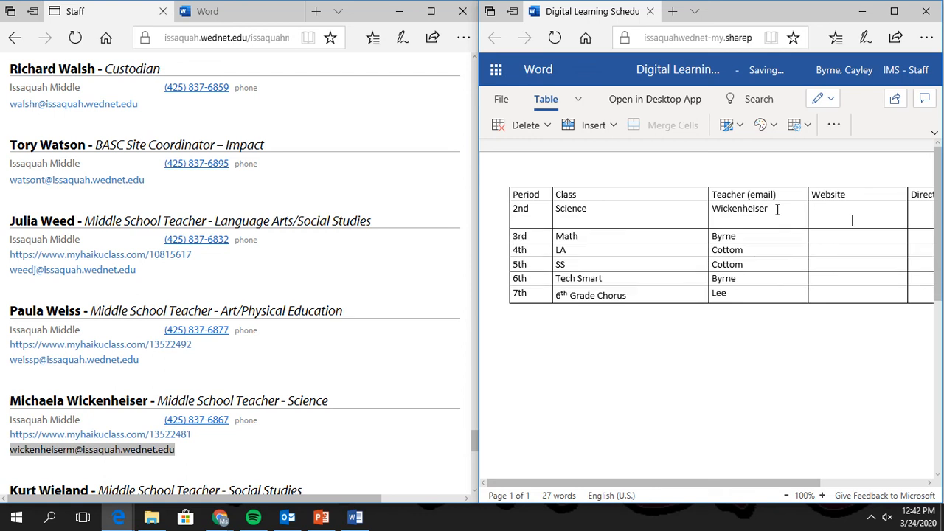
{"action": "key", "text": "ctrl+v"}
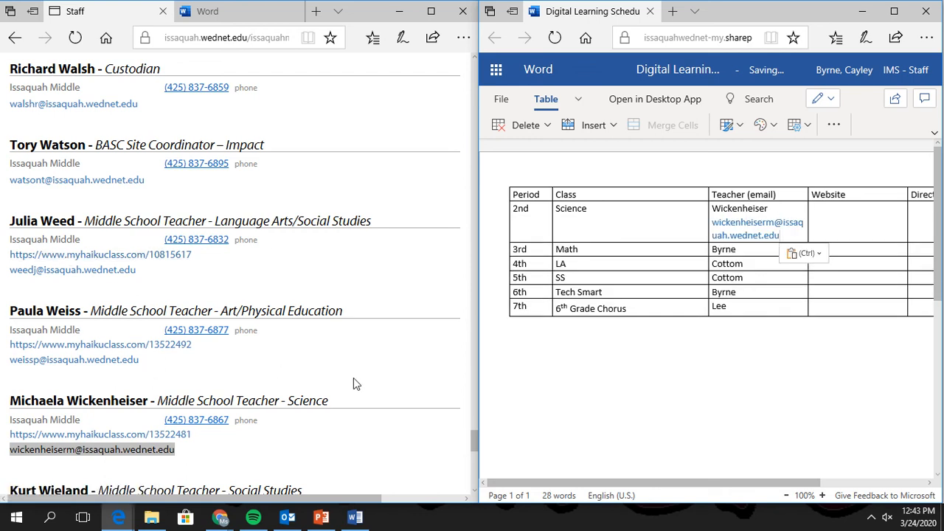
{"action": "left_click_drag", "start_coordinate": [194, 440], "coordinate": [10, 439]}
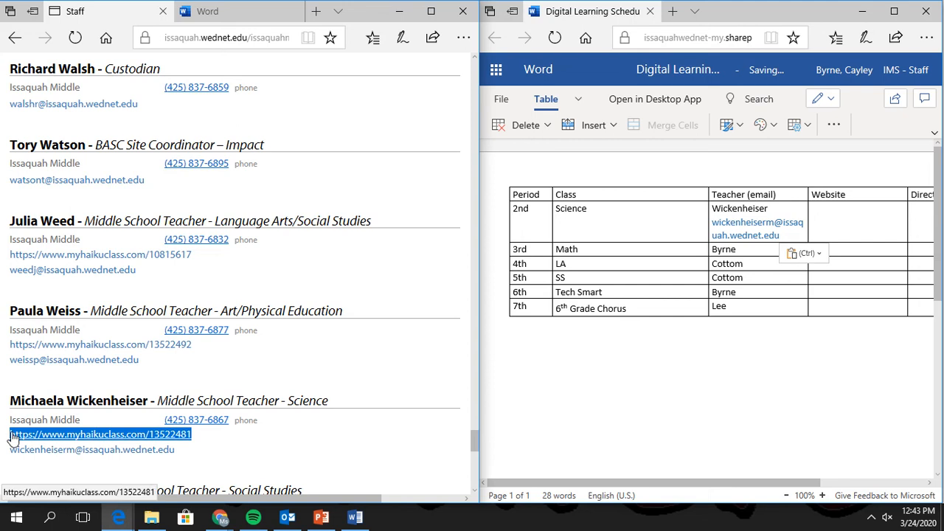
{"action": "left_click", "coordinate": [246, 447]}
Open the teacher's Life Science class site, widen the browser window, and view its Calendar.
{"action": "left_click", "coordinate": [122, 441]}
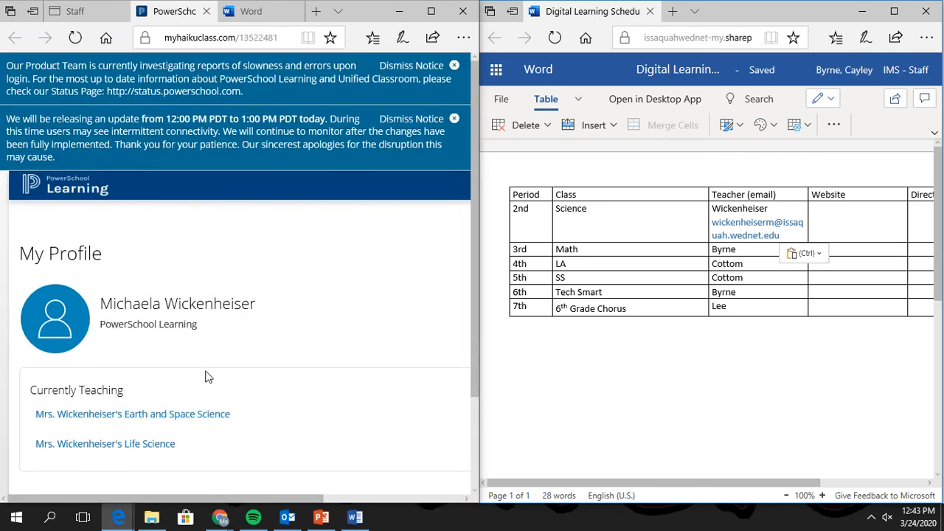
{"action": "scroll", "coordinate": [207, 375], "scroll_direction": "down", "scroll_amount": 1}
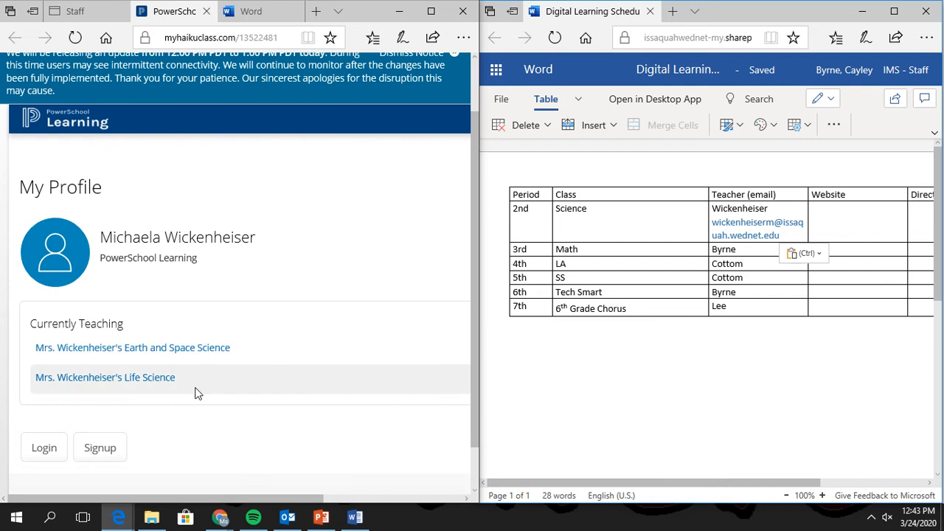
{"action": "left_click", "coordinate": [100, 384]}
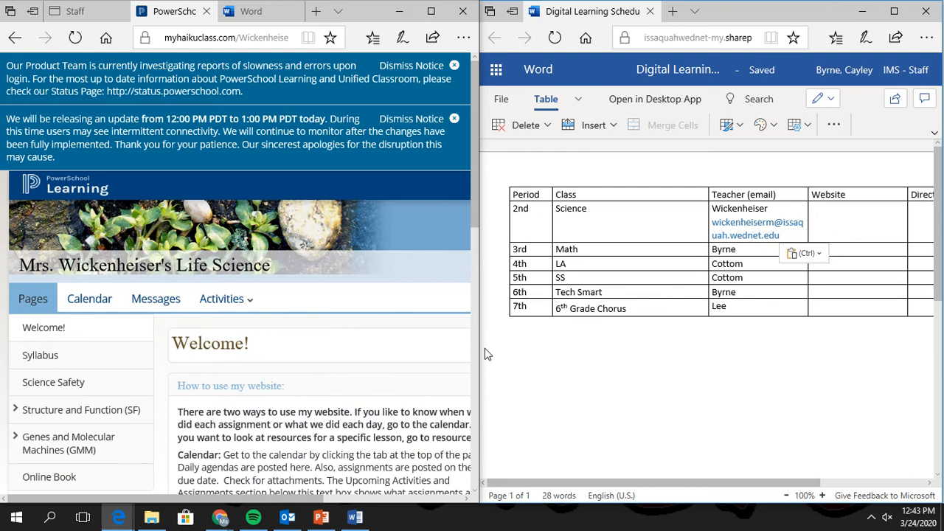
{"action": "left_click_drag", "start_coordinate": [478, 351], "coordinate": [706, 337]}
{"action": "scroll", "coordinate": [496, 383], "scroll_direction": "down", "scroll_amount": 3}
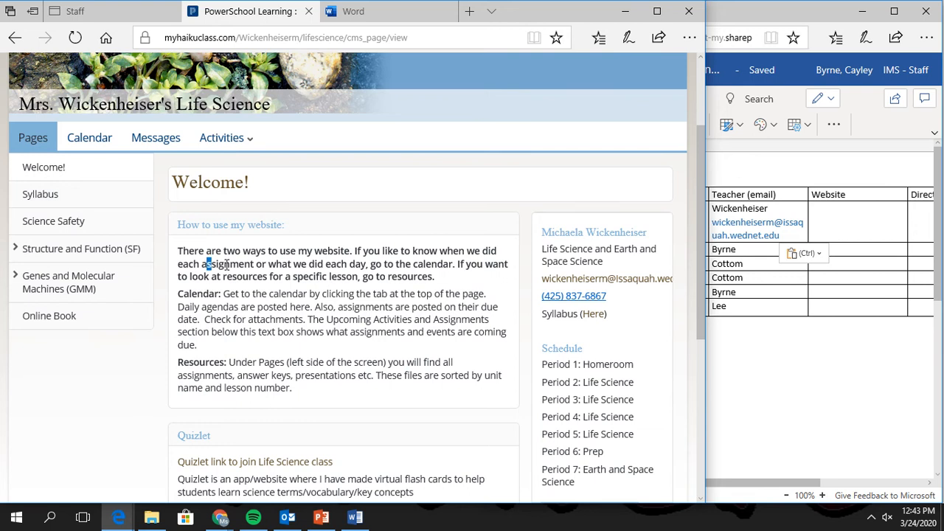
{"action": "left_click_drag", "start_coordinate": [207, 264], "coordinate": [429, 264]}
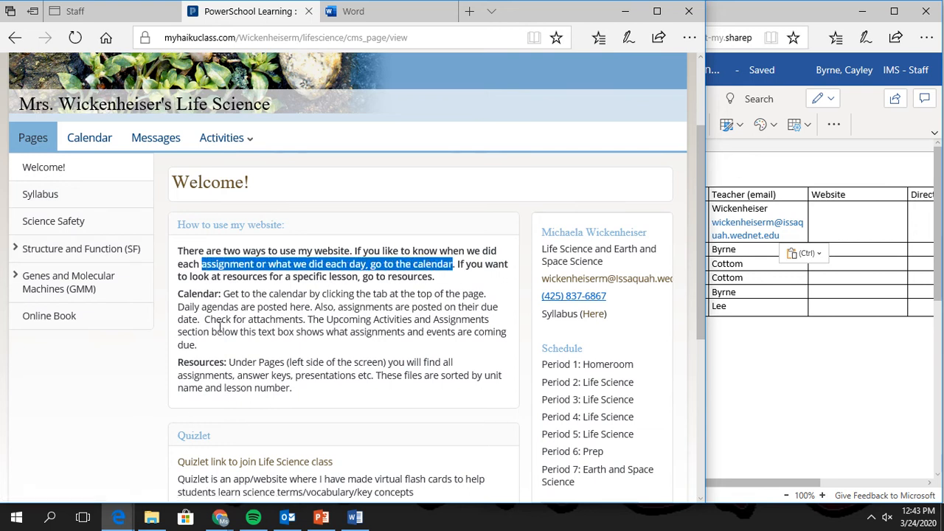
{"action": "left_click", "coordinate": [90, 140]}
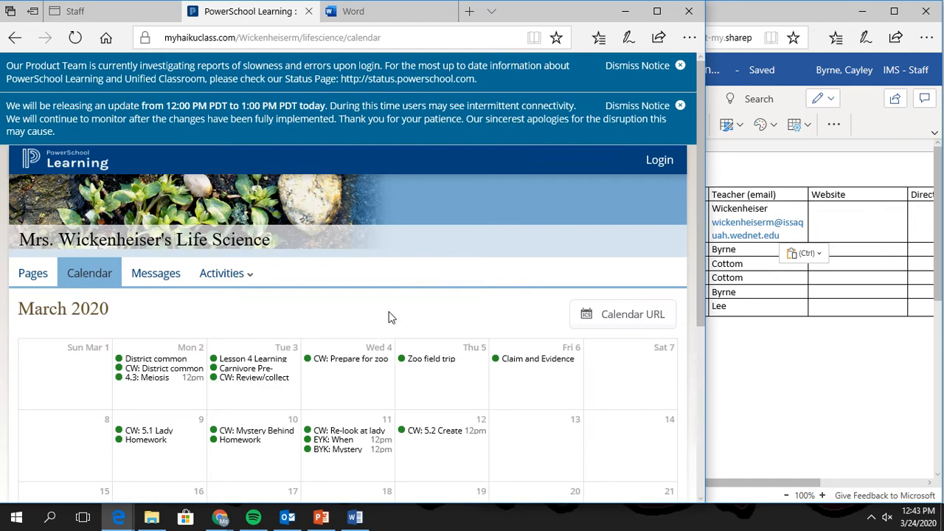
Review the March 23 Life Science classwork event, then select the calendar's web address.
{"action": "scroll", "coordinate": [390, 317], "scroll_direction": "down", "scroll_amount": 4}
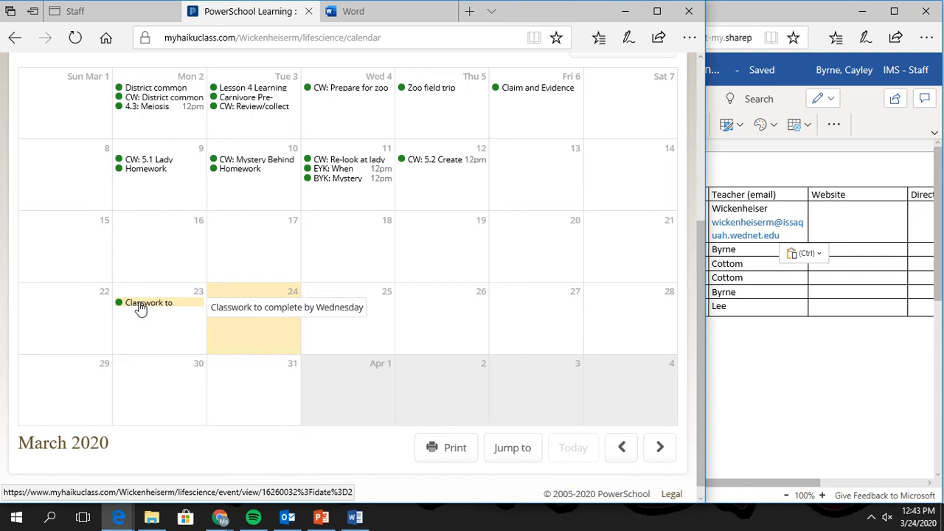
{"action": "left_click", "coordinate": [140, 304]}
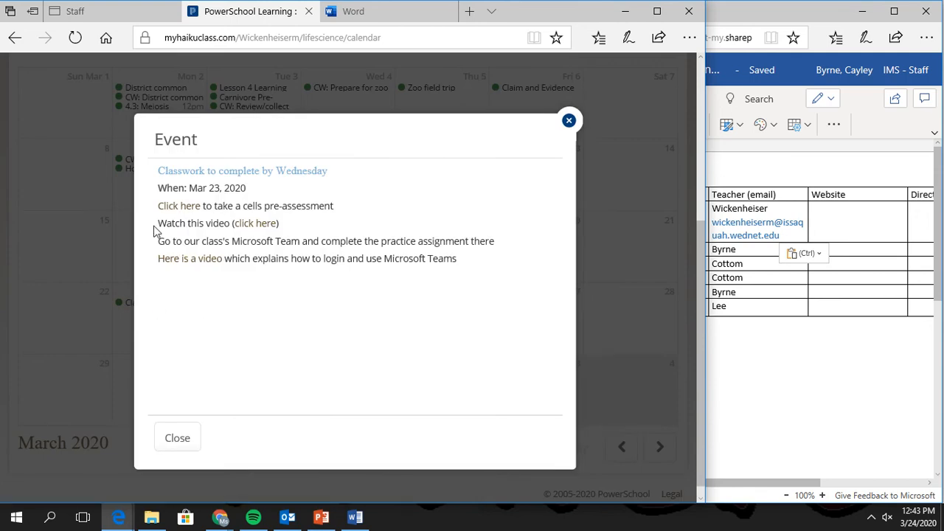
{"action": "left_click_drag", "start_coordinate": [193, 241], "coordinate": [301, 242]}
{"action": "left_click", "coordinate": [409, 236]}
{"action": "left_click", "coordinate": [174, 436]}
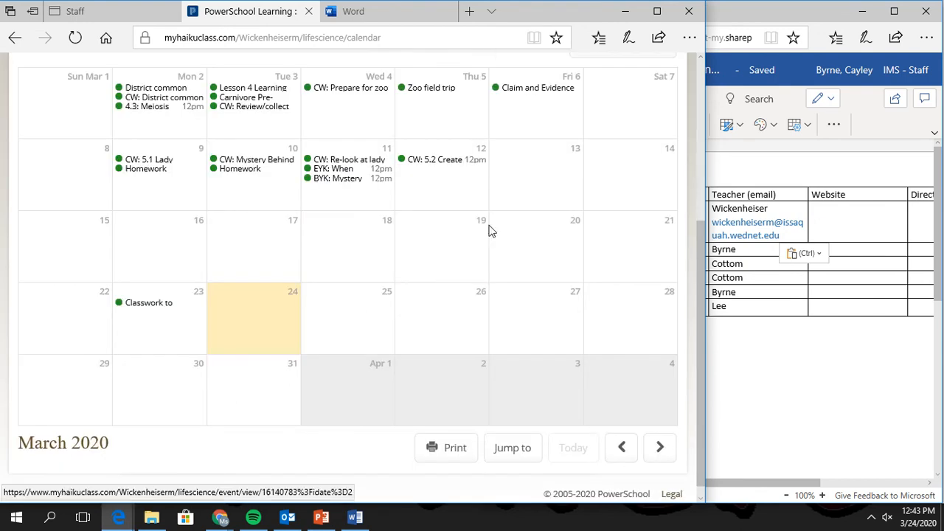
{"action": "scroll", "coordinate": [336, 324], "scroll_direction": "up", "scroll_amount": 2}
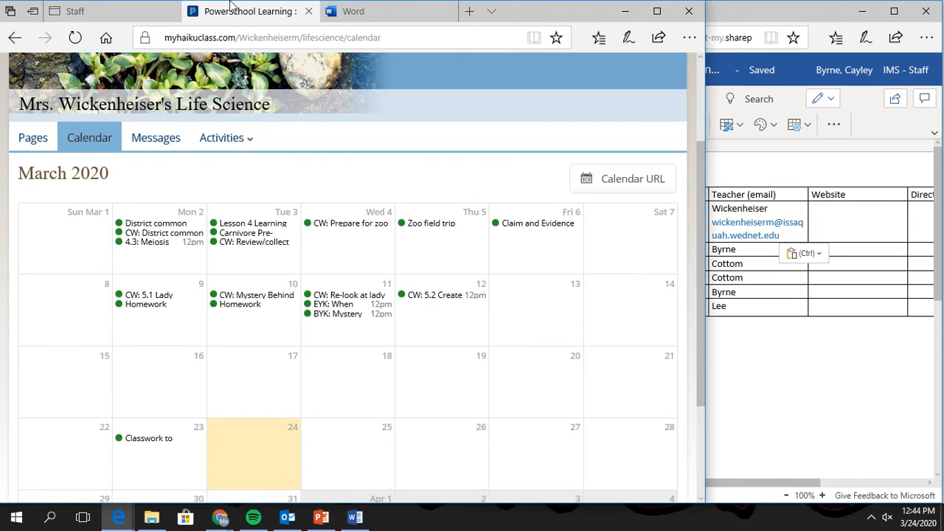
{"action": "left_click", "coordinate": [211, 37]}
{"action": "key", "text": "ctrl+c"}
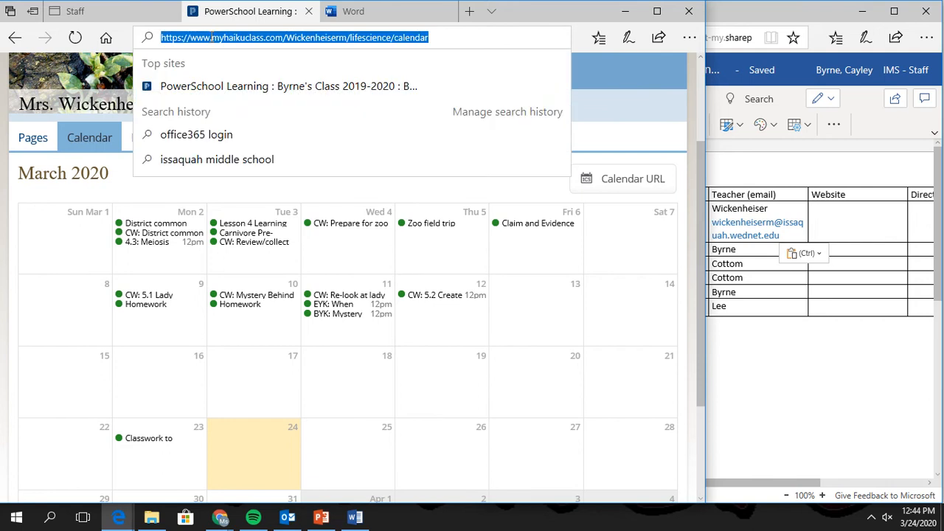
Paste the calendar address into the 2nd-period Website cell and add Directions 'Go to calendar and see what the most recent posting was.'.
{"action": "left_click", "coordinate": [868, 217]}
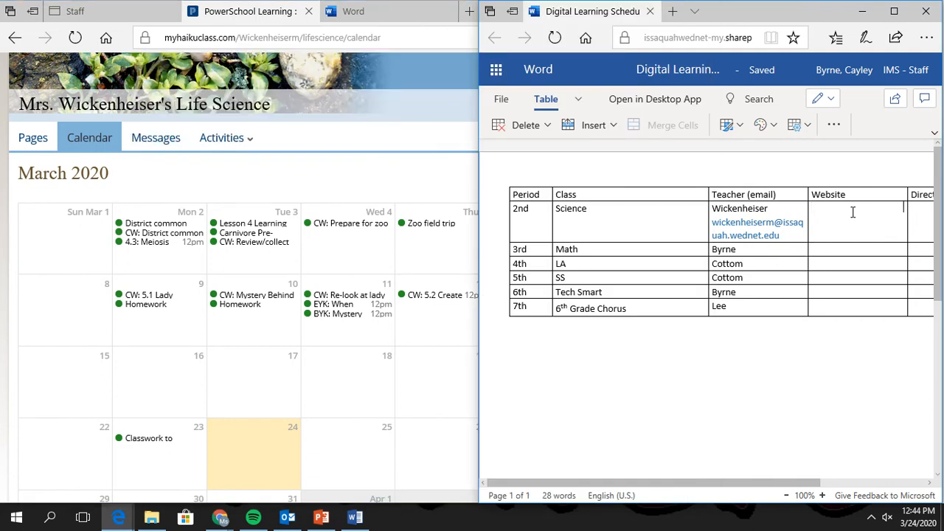
{"action": "key", "text": "ctrl+v"}
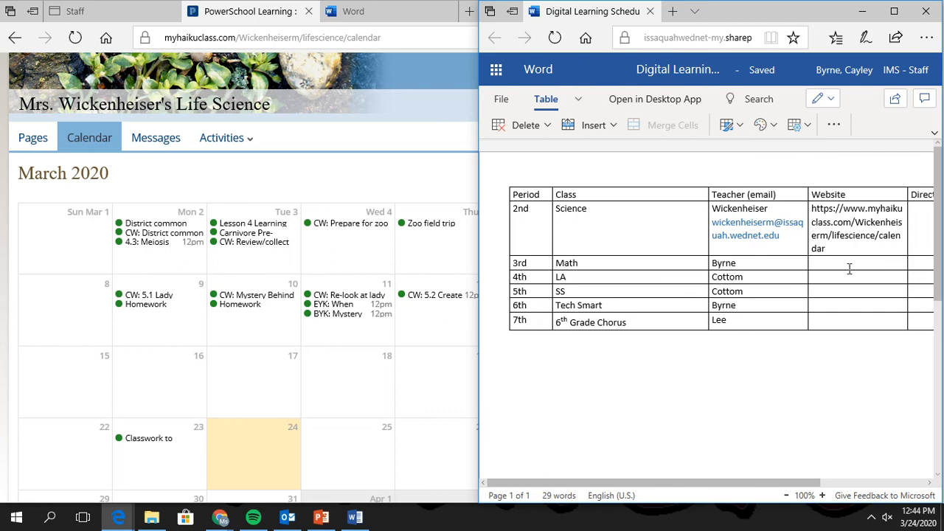
{"action": "left_click", "coordinate": [918, 215]}
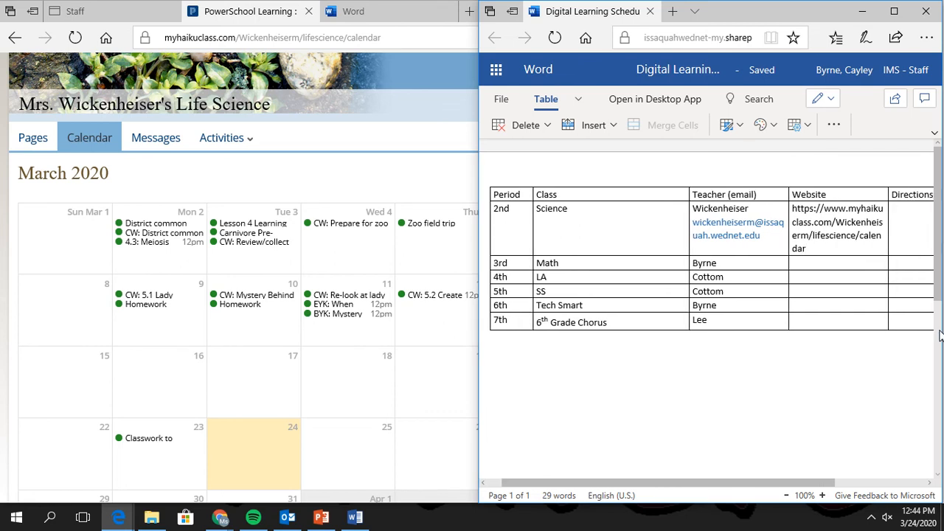
{"action": "type", "text": "Go to"}
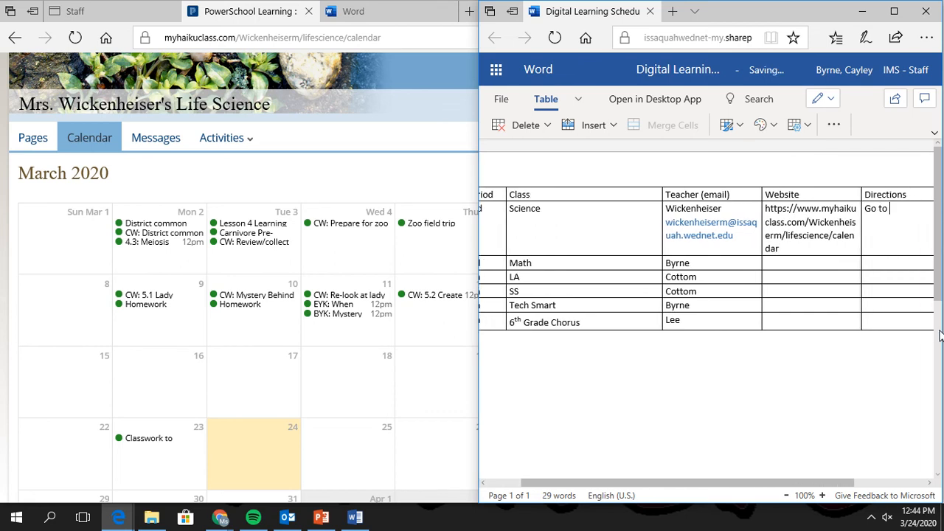
{"action": "type", "text": " calendar and see wha"}
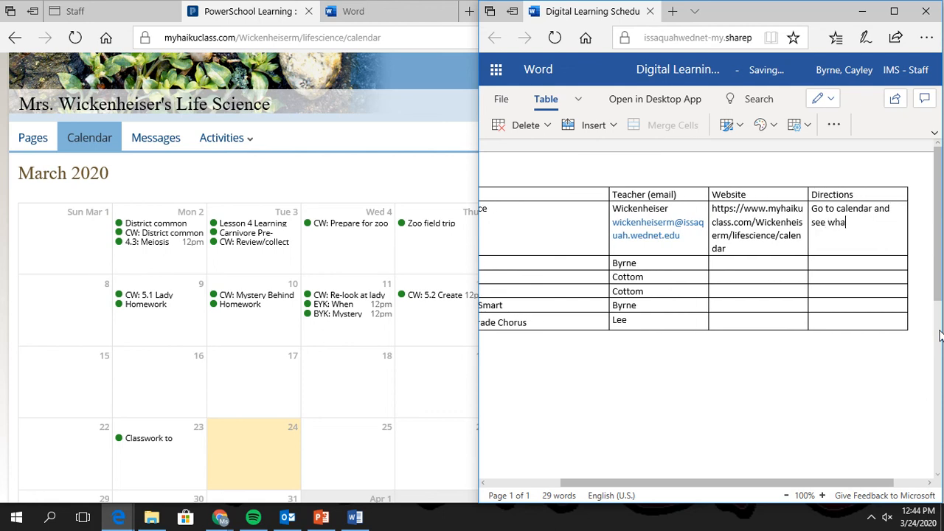
{"action": "type", "text": "t the most recent posting was"}
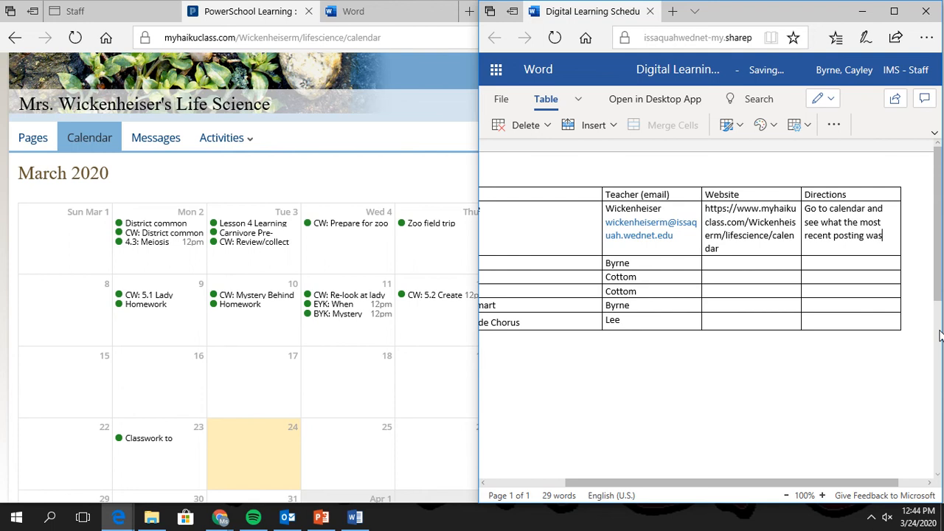
{"action": "type", "text": "."}
{"action": "key", "text": "Return"}
{"action": "type", "text": "Complete tasks."}
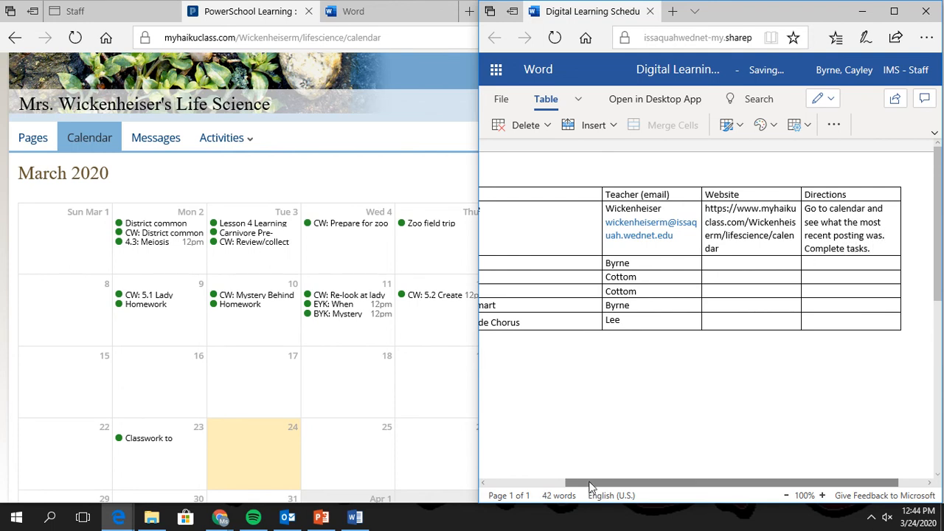
{"action": "left_click_drag", "start_coordinate": [589, 483], "coordinate": [539, 484]}
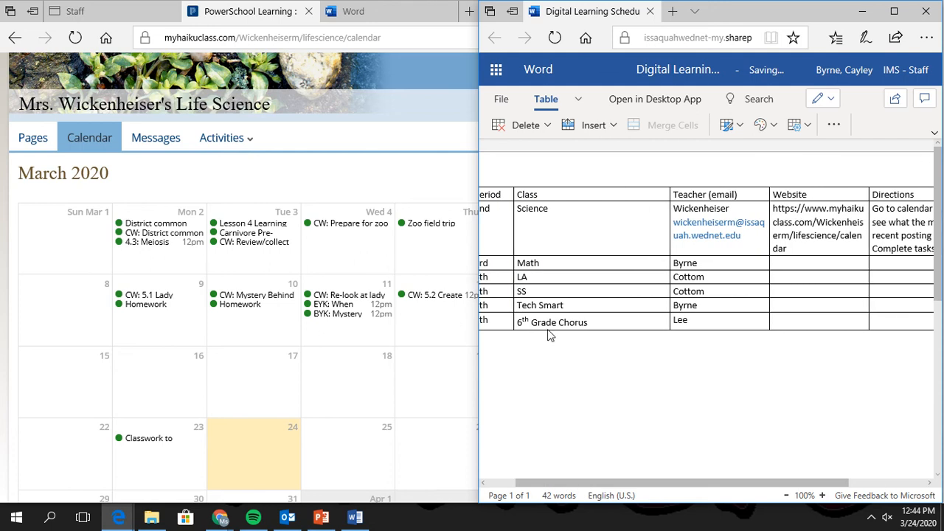
Narrow the table's Class column and widen the Website column.
{"action": "left_click", "coordinate": [310, 12]}
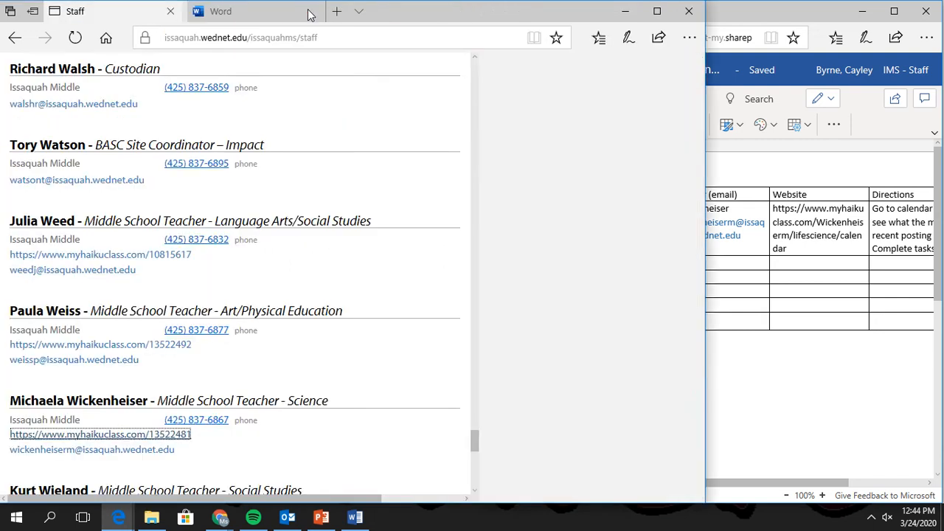
{"action": "left_click", "coordinate": [838, 394]}
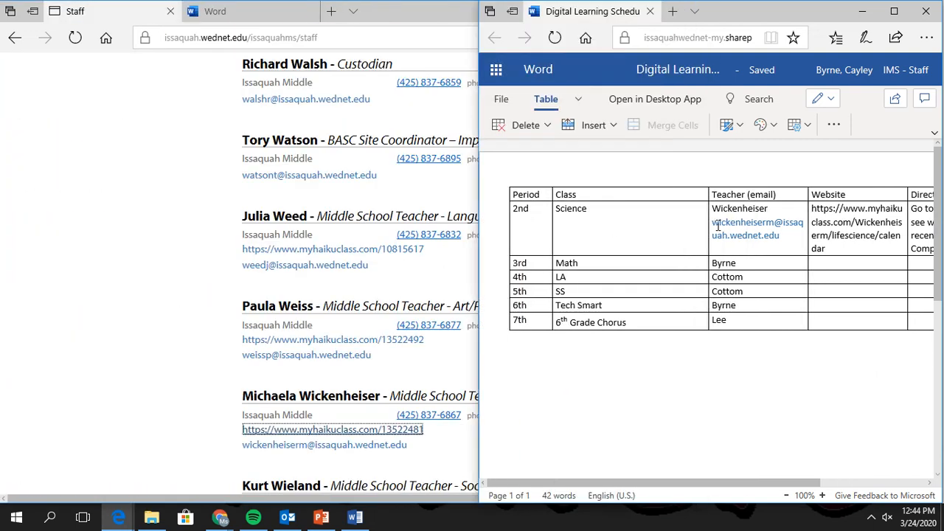
{"action": "left_click_drag", "start_coordinate": [707, 220], "coordinate": [635, 221]}
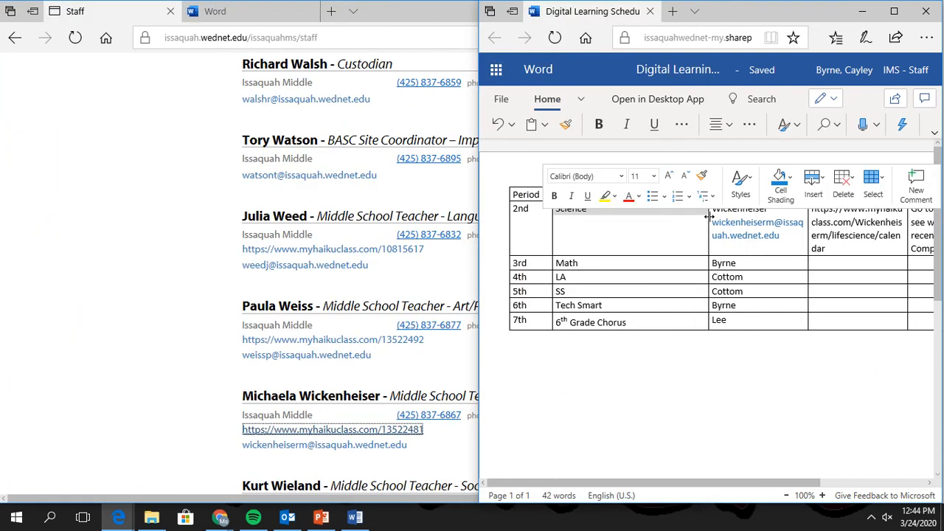
{"action": "left_click_drag", "start_coordinate": [708, 216], "coordinate": [647, 248]}
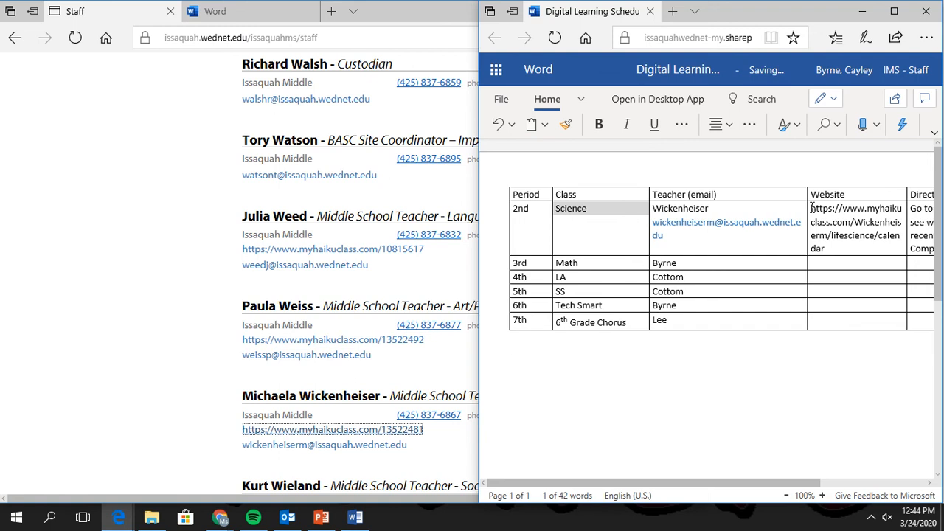
{"action": "left_click_drag", "start_coordinate": [807, 211], "coordinate": [747, 209]}
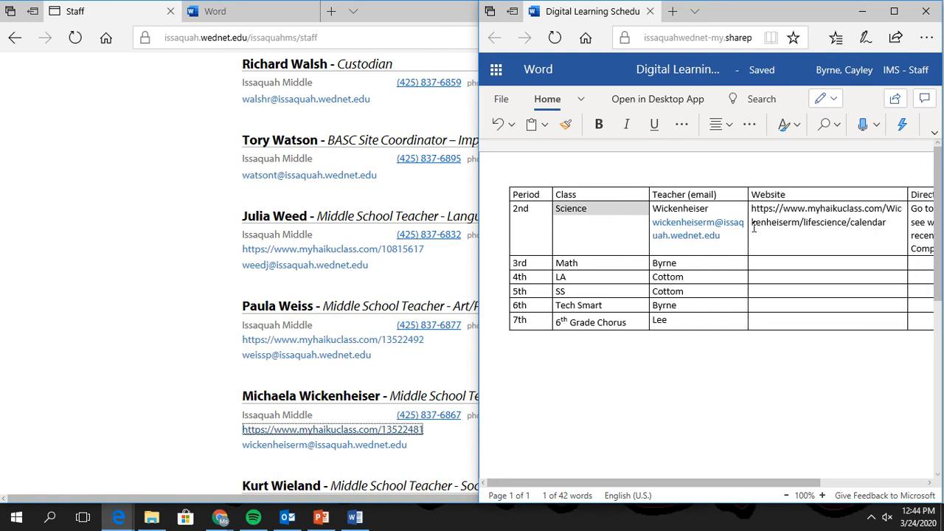
Turn the pasted URL into a live hyperlink and confirm it opens.
{"action": "left_click", "coordinate": [896, 221]}
{"action": "key", "text": "Return"}
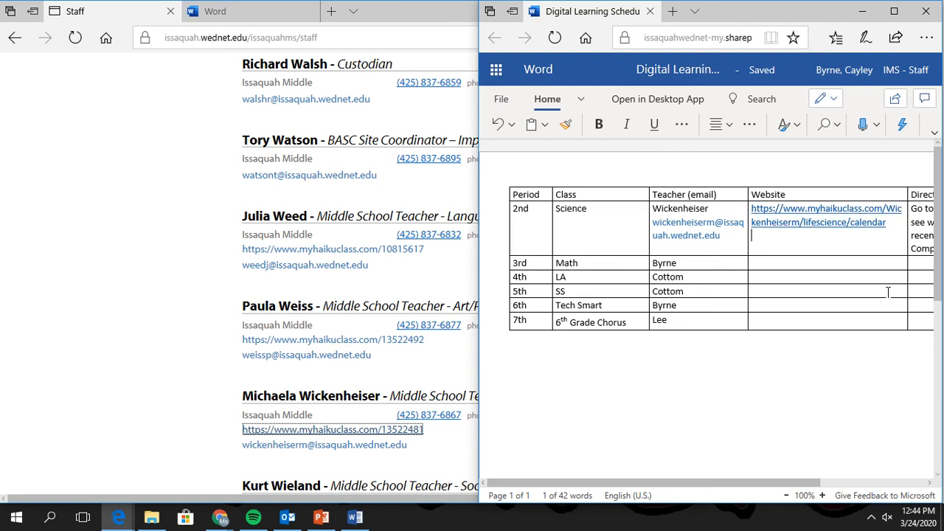
{"action": "left_click", "coordinate": [856, 223], "text": "ctrl"}
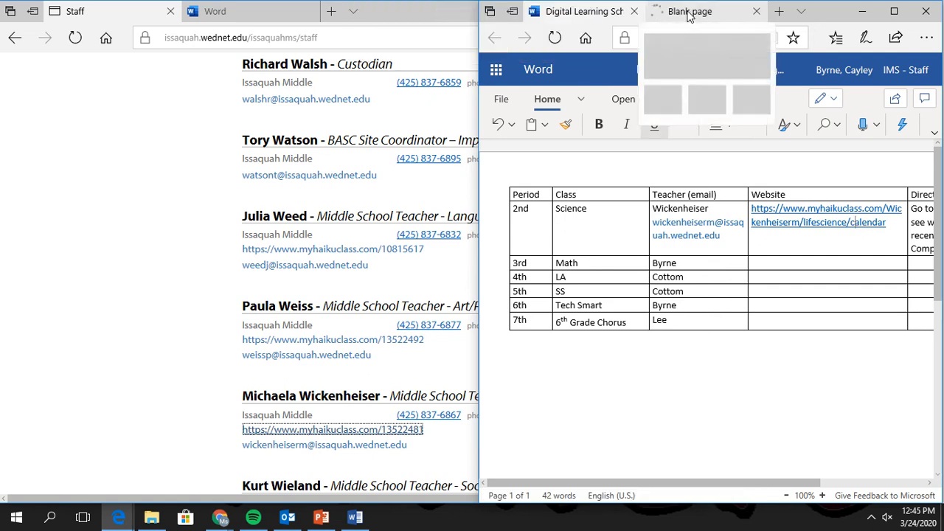
{"action": "left_click", "coordinate": [756, 12]}
Copy the Math teacher's e-mail from the staff directory and paste it under her name in the 3rd-period cell.
{"action": "left_click", "coordinate": [193, 261]}
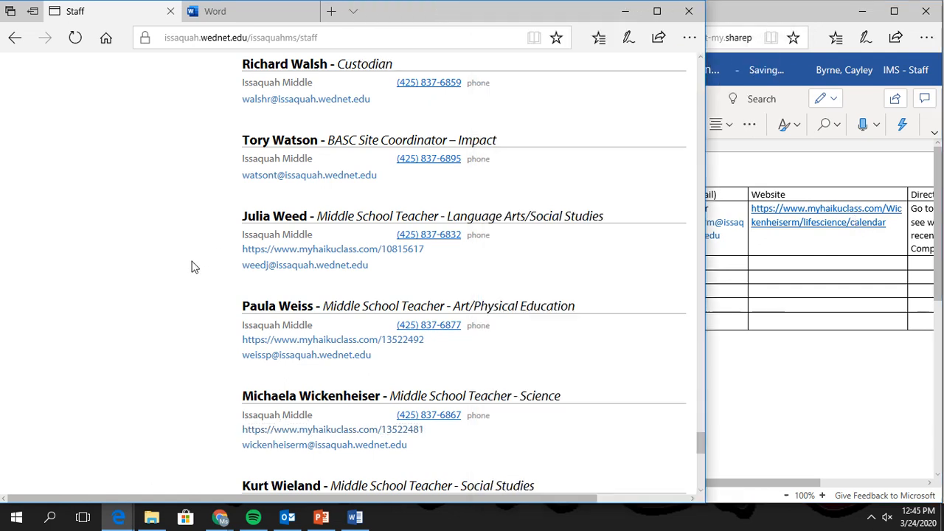
{"action": "scroll", "coordinate": [295, 273], "scroll_direction": "down", "scroll_amount": 2}
{"action": "scroll", "coordinate": [313, 273], "scroll_direction": "up", "scroll_amount": 5}
{"action": "scroll", "coordinate": [313, 271], "scroll_direction": "up", "scroll_amount": 20}
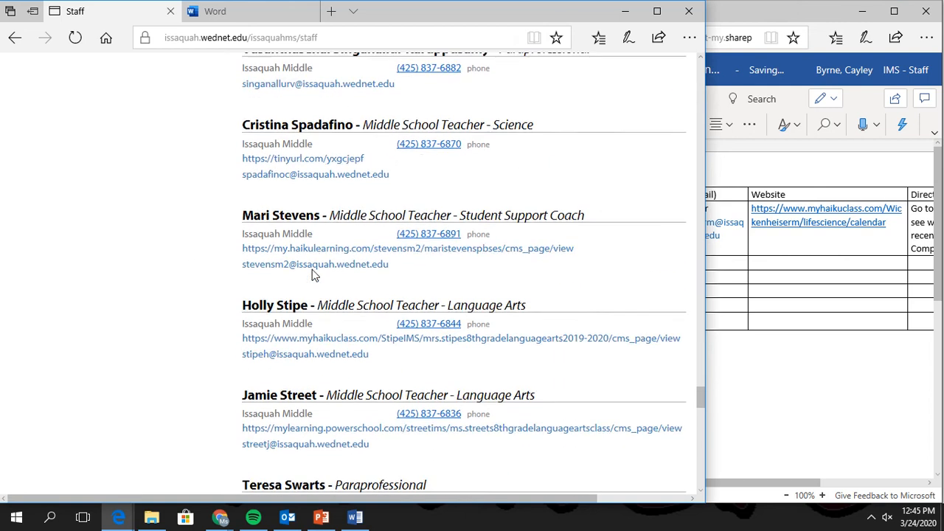
{"action": "scroll", "coordinate": [313, 274], "scroll_direction": "up", "scroll_amount": 5}
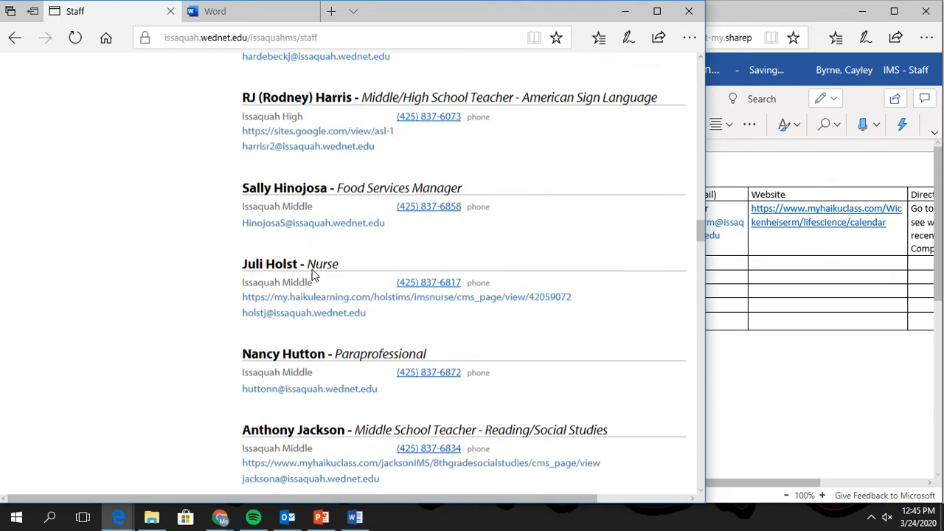
{"action": "scroll", "coordinate": [313, 275], "scroll_direction": "down", "scroll_amount": 8}
{"action": "scroll", "coordinate": [313, 275], "scroll_direction": "up", "scroll_amount": 20}
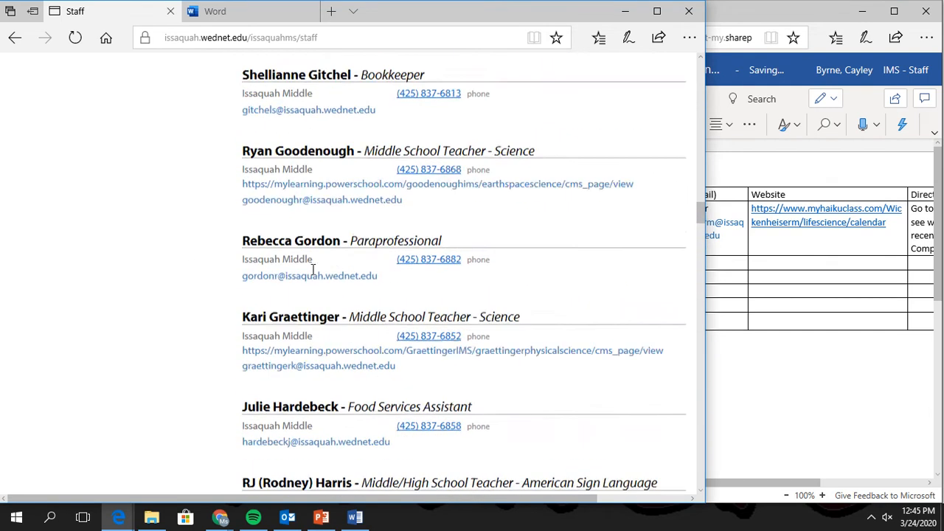
{"action": "scroll", "coordinate": [312, 274], "scroll_direction": "up", "scroll_amount": 3}
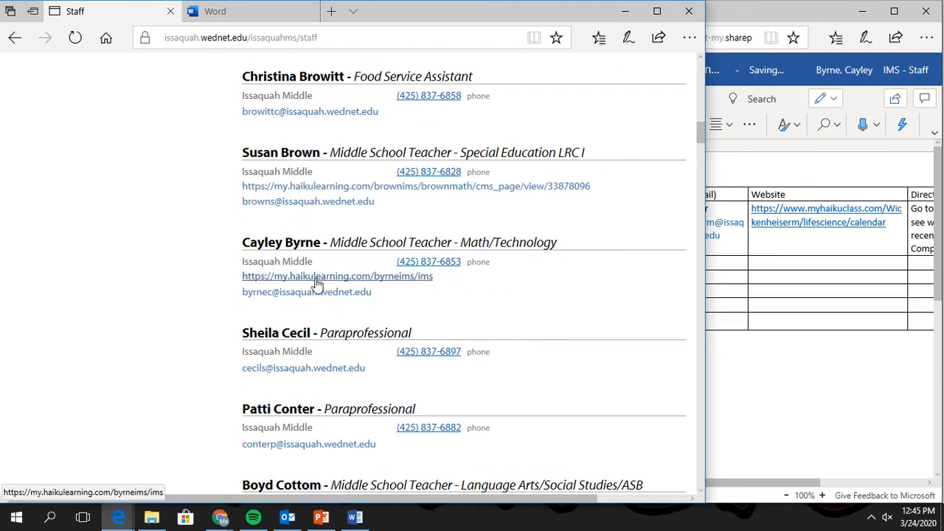
{"action": "left_click_drag", "start_coordinate": [374, 292], "coordinate": [238, 293]}
{"action": "key", "text": "ctrl+c"}
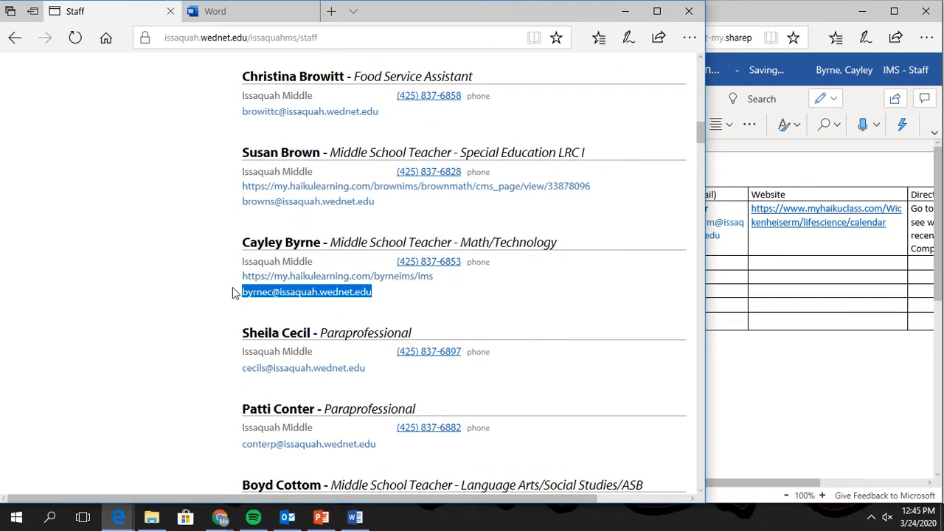
{"action": "left_click", "coordinate": [818, 280]}
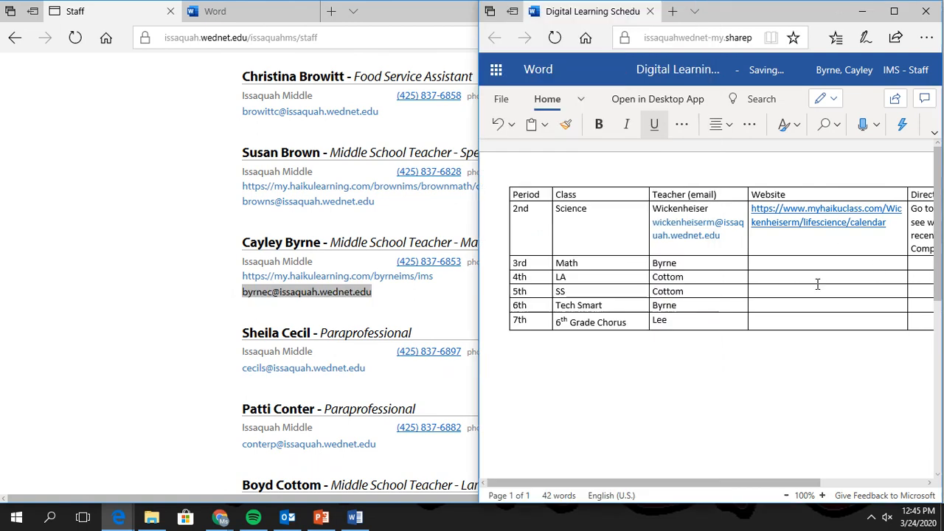
{"action": "key", "text": "Return"}
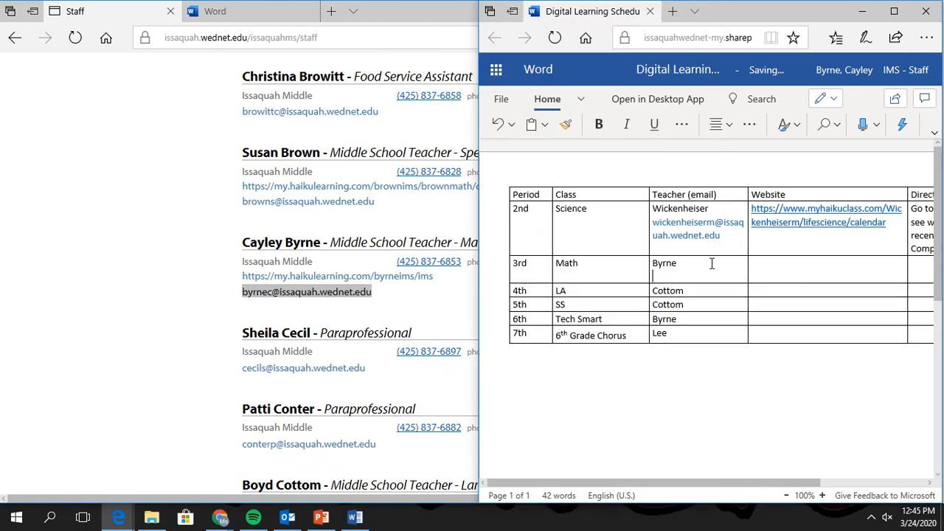
{"action": "key", "text": "ctrl+v"}
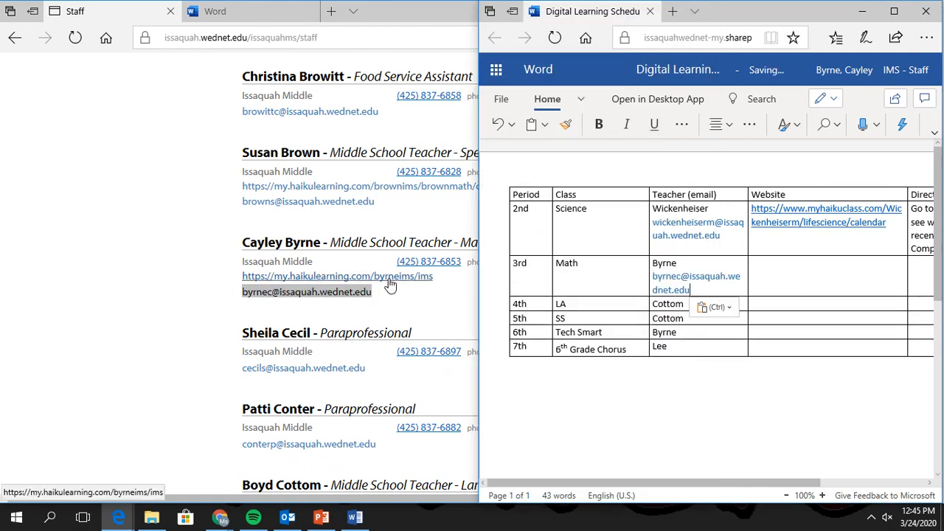
Look over the Math teacher's class website.
{"action": "left_click", "coordinate": [389, 280]}
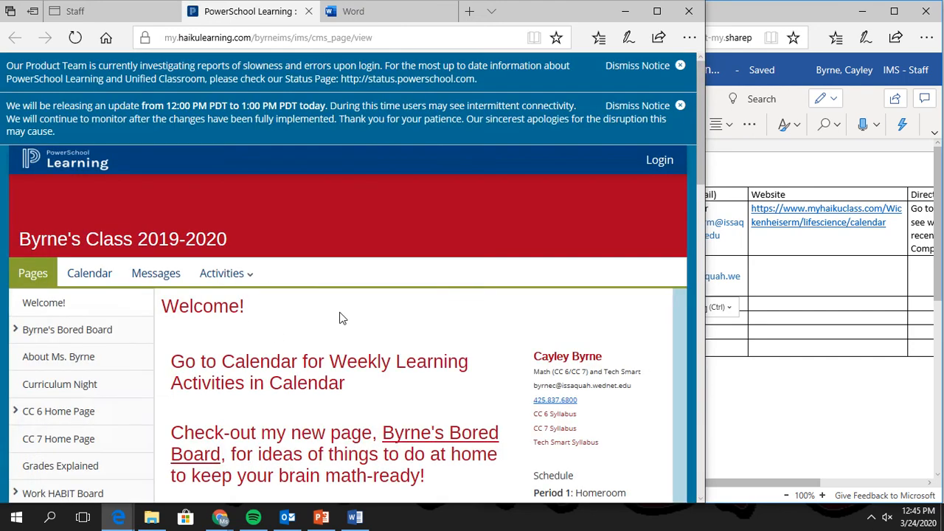
{"action": "scroll", "coordinate": [340, 318], "scroll_direction": "down", "scroll_amount": 2}
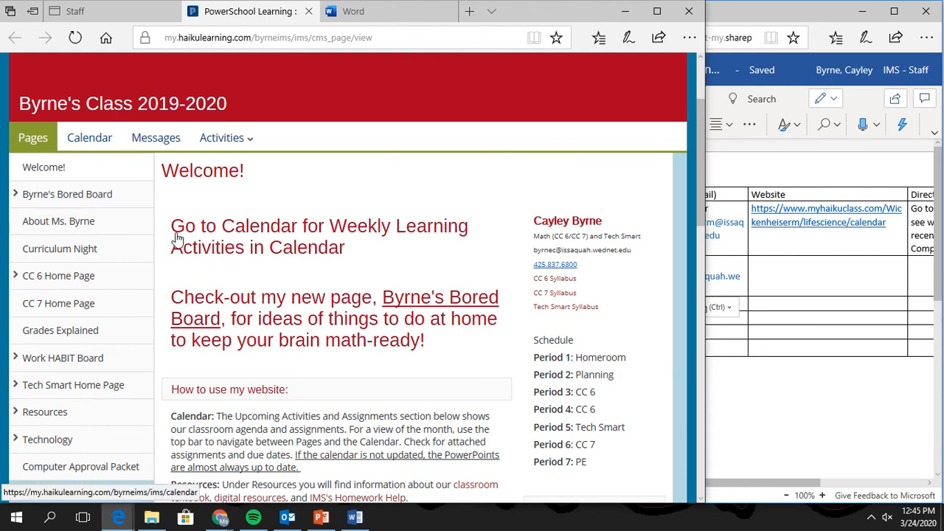
{"action": "left_click", "coordinate": [923, 267]}
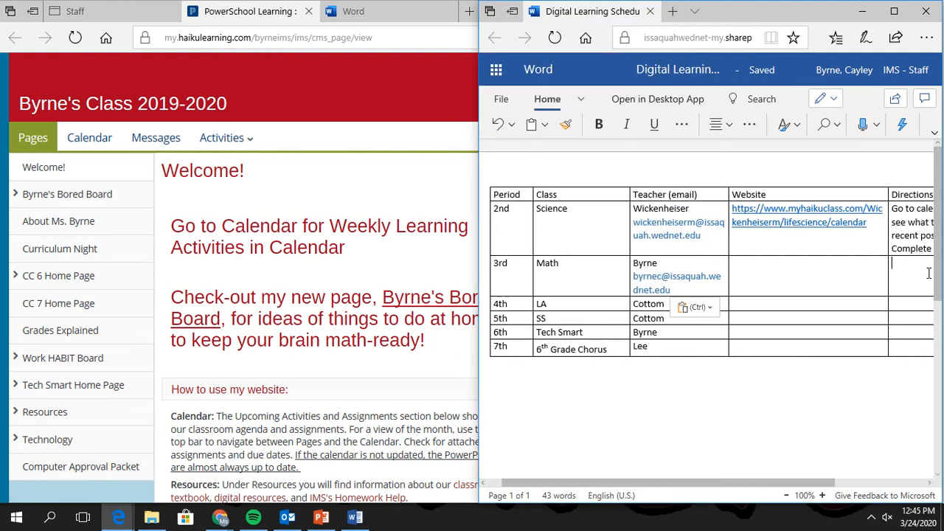
Start the Math Directions 'Go to Calendar for Weekly Learning Activities' and open the March 24 CC6 calendar event.
{"action": "type", "text": "Co to C"}
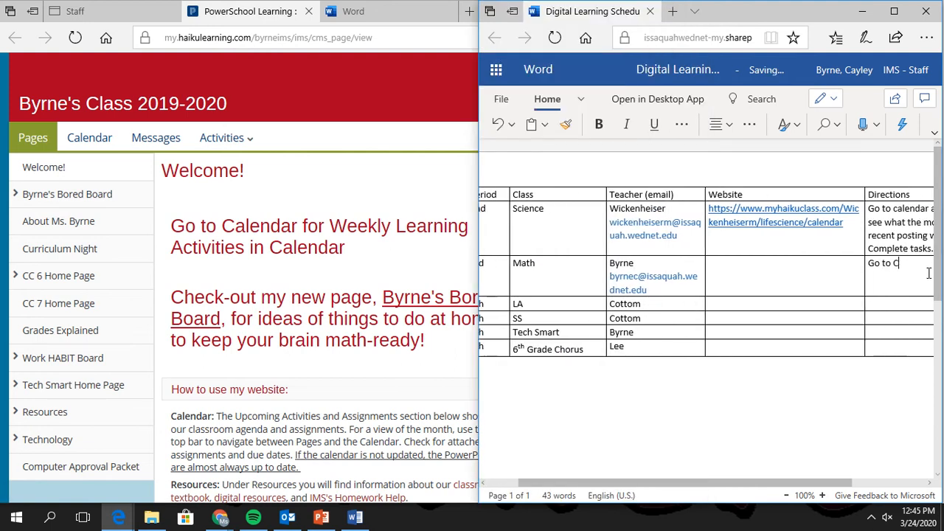
{"action": "type", "text": "alendar for Week"}
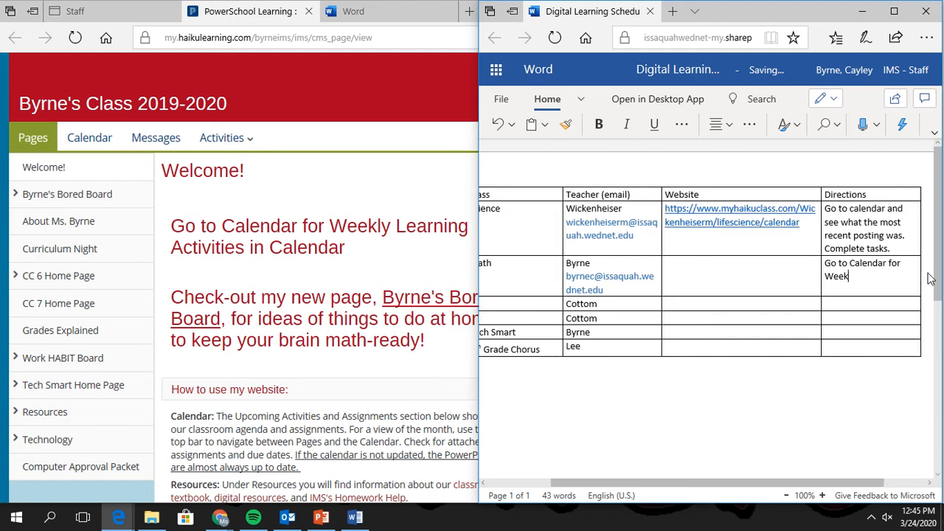
{"action": "type", "text": "ly Learning Acti"}
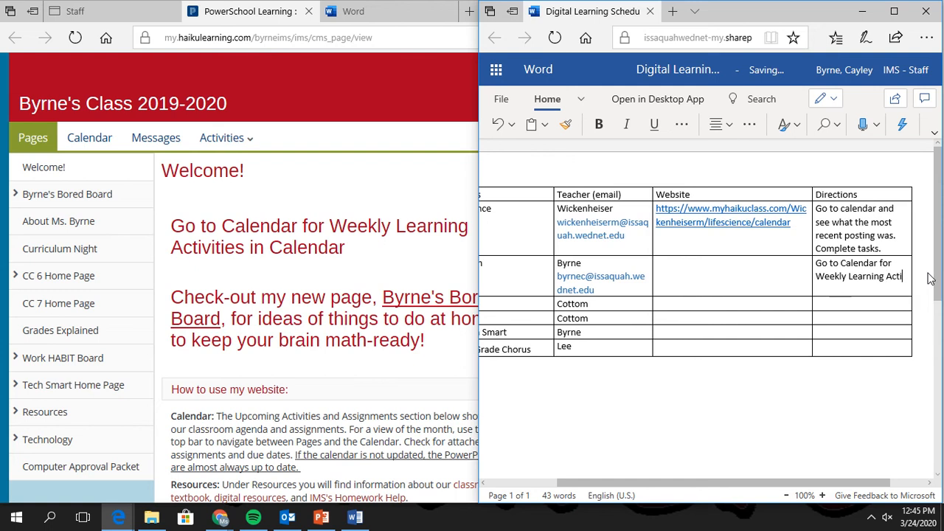
{"action": "type", "text": "vities"}
{"action": "left_click", "coordinate": [464, 158]}
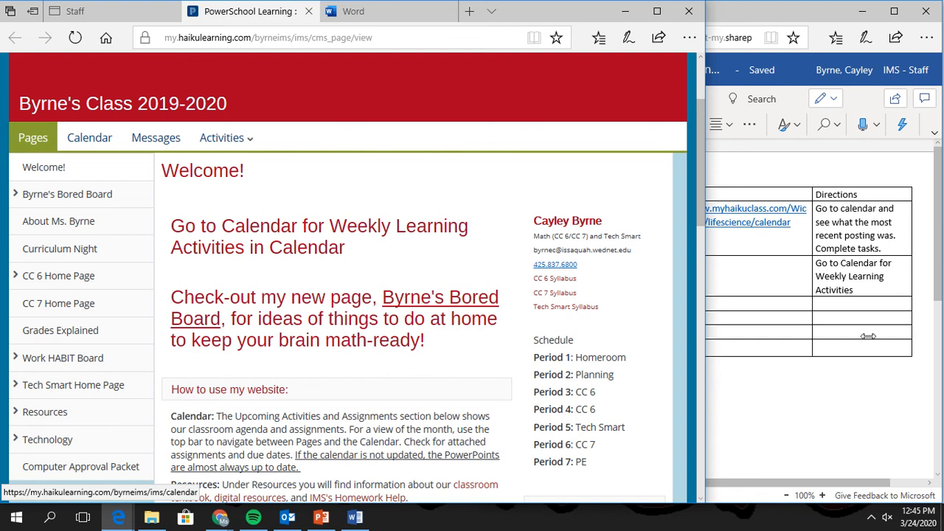
{"action": "left_click", "coordinate": [788, 299]}
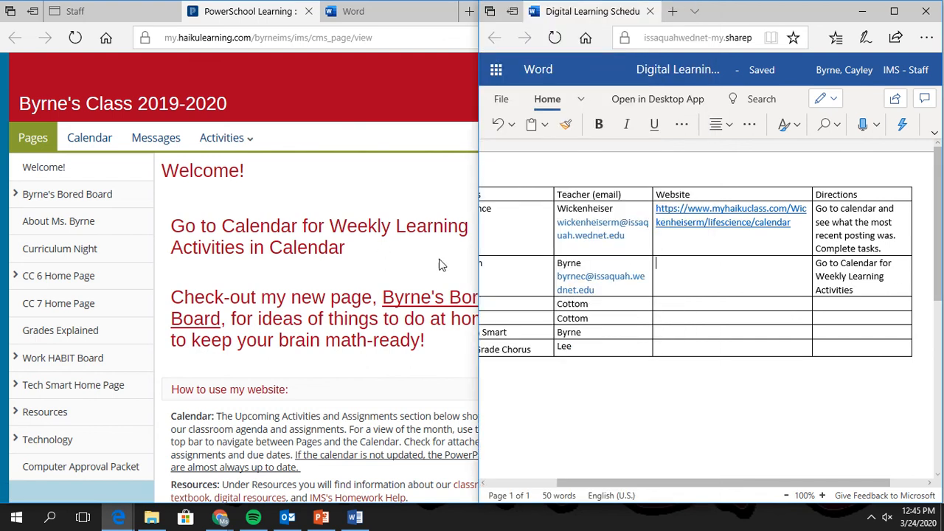
{"action": "left_click", "coordinate": [100, 140]}
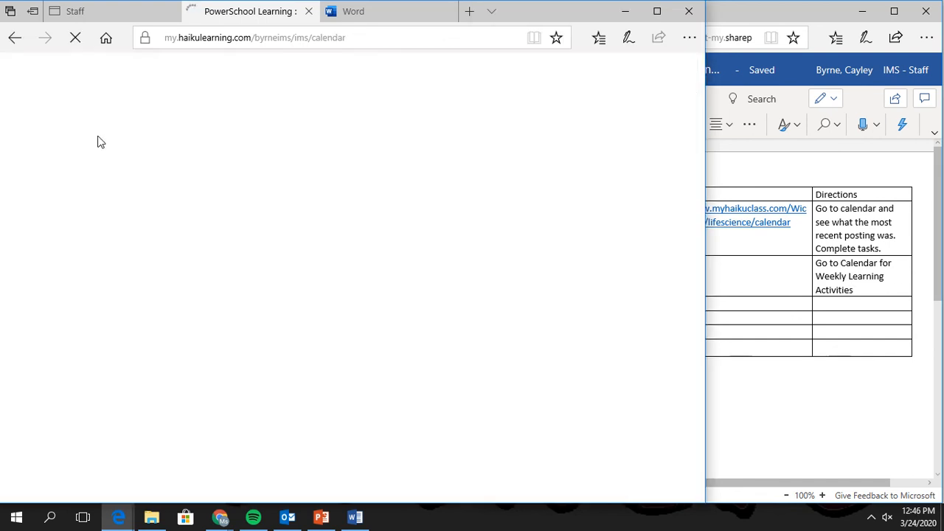
{"action": "scroll", "coordinate": [719, 298], "scroll_direction": "down", "scroll_amount": 3}
{"action": "scroll", "coordinate": [479, 317], "scroll_direction": "down", "scroll_amount": 4}
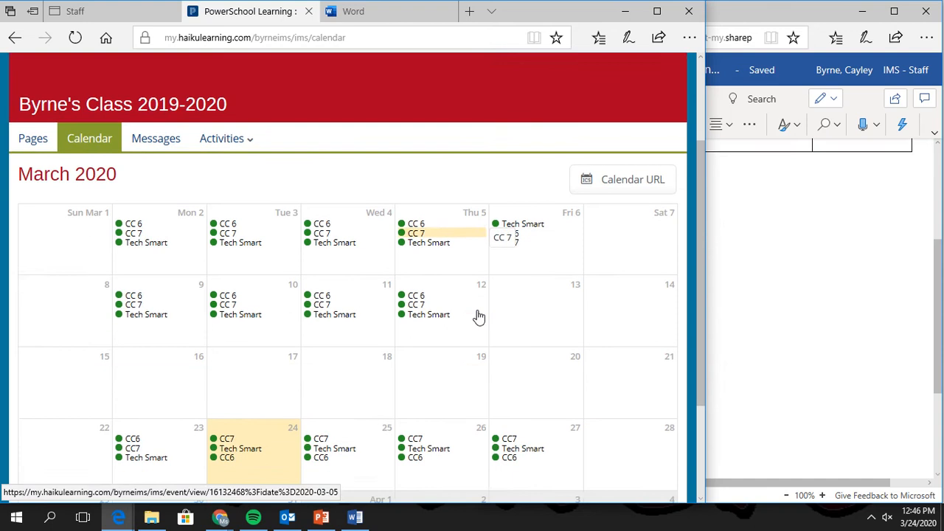
{"action": "left_click", "coordinate": [226, 324]}
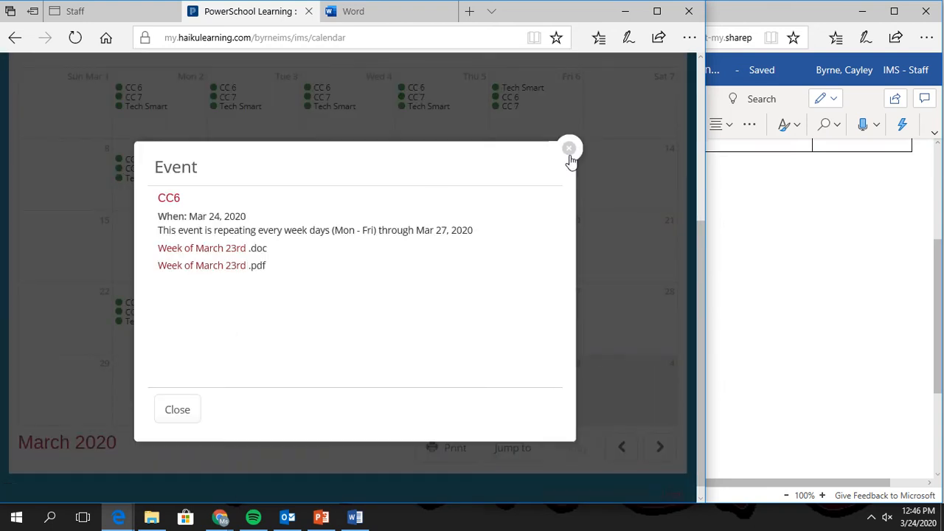
Extend the Math Directions with '– Download document'.
{"action": "left_click", "coordinate": [755, 246]}
{"action": "scroll", "coordinate": [734, 257], "scroll_direction": "up", "scroll_amount": 3}
{"action": "scroll", "coordinate": [734, 258], "scroll_direction": "down", "scroll_amount": 1}
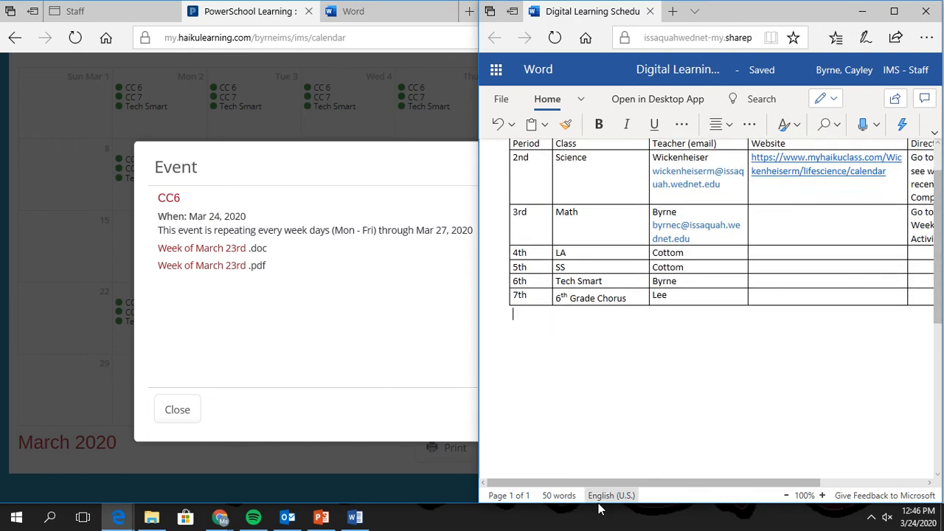
{"action": "left_click_drag", "start_coordinate": [576, 483], "coordinate": [683, 454]}
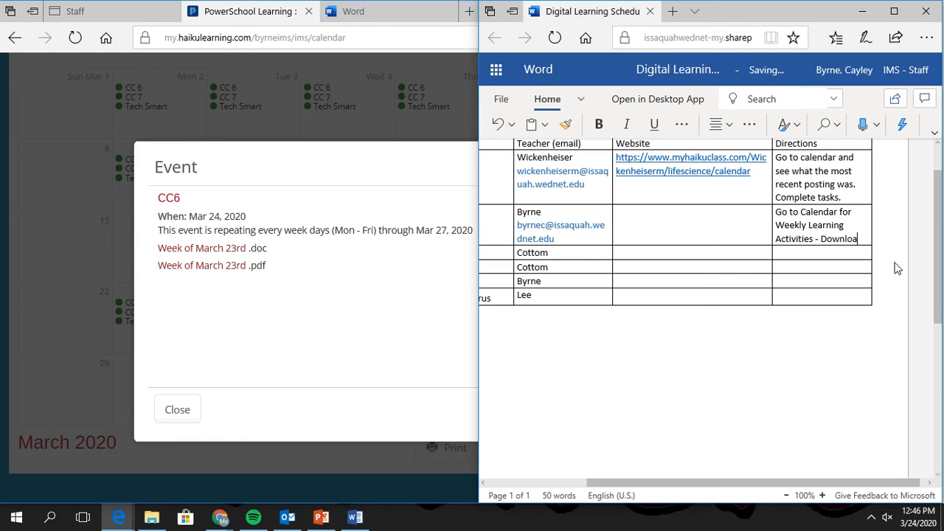
{"action": "type", "text": "d c"}
{"action": "type", "text": "ocument"}
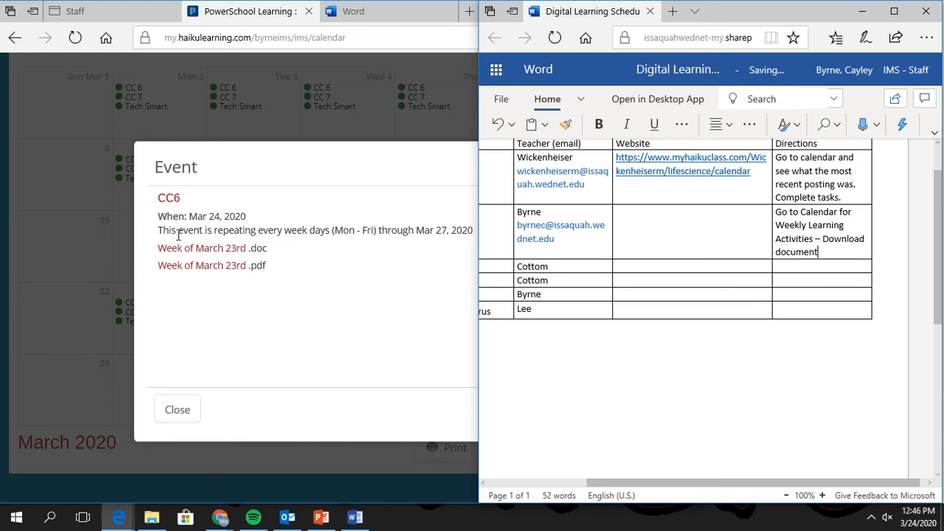
Download and view the Week of March 23rd PDF plan.
{"action": "left_click", "coordinate": [174, 266]}
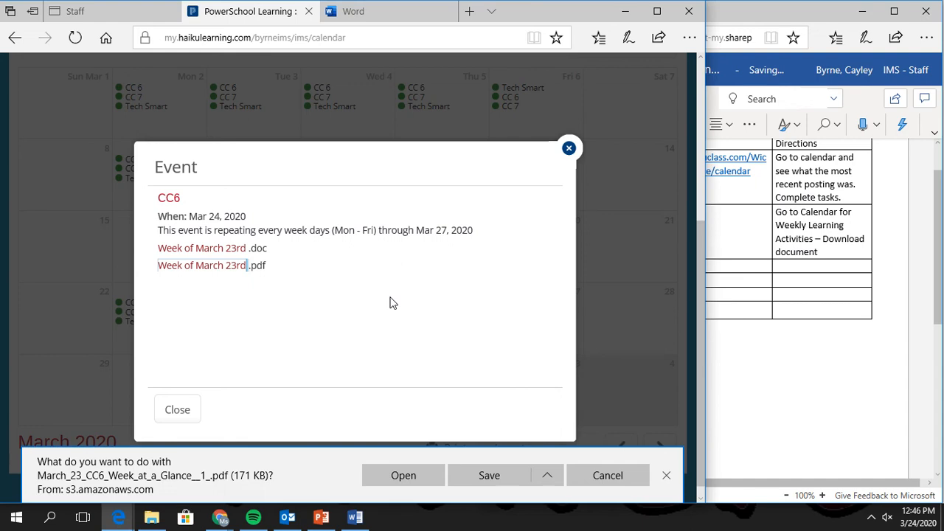
{"action": "left_click", "coordinate": [412, 481]}
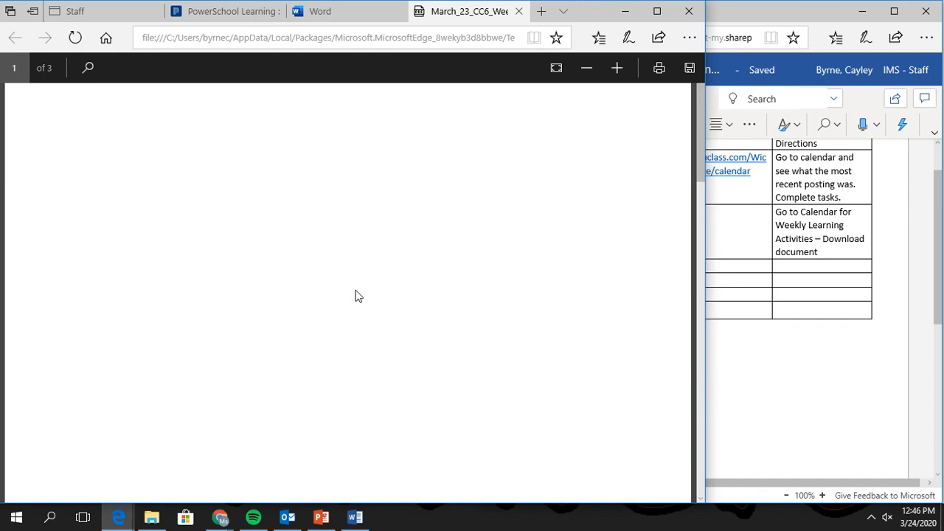
{"action": "scroll", "coordinate": [356, 296], "scroll_direction": "down", "scroll_amount": 8}
{"action": "scroll", "coordinate": [355, 296], "scroll_direction": "up", "scroll_amount": 1}
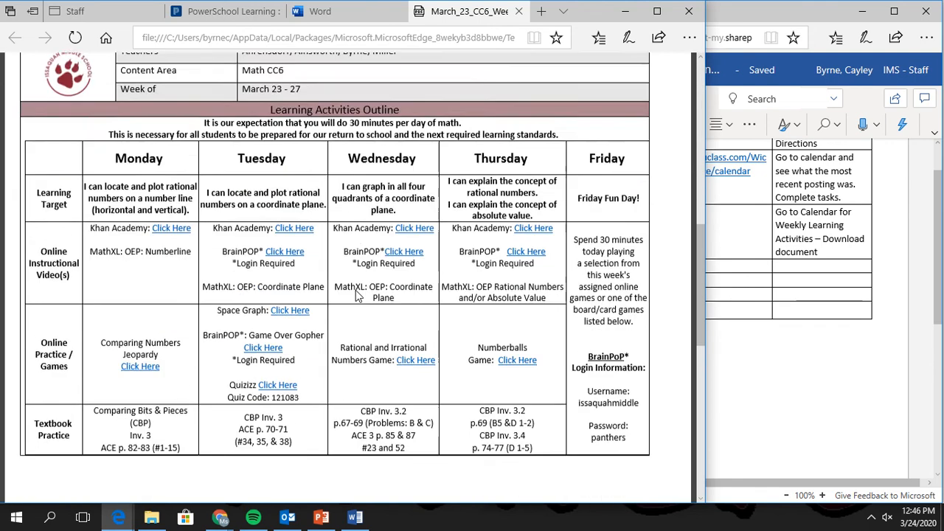
{"action": "scroll", "coordinate": [355, 296], "scroll_direction": "up", "scroll_amount": 1}
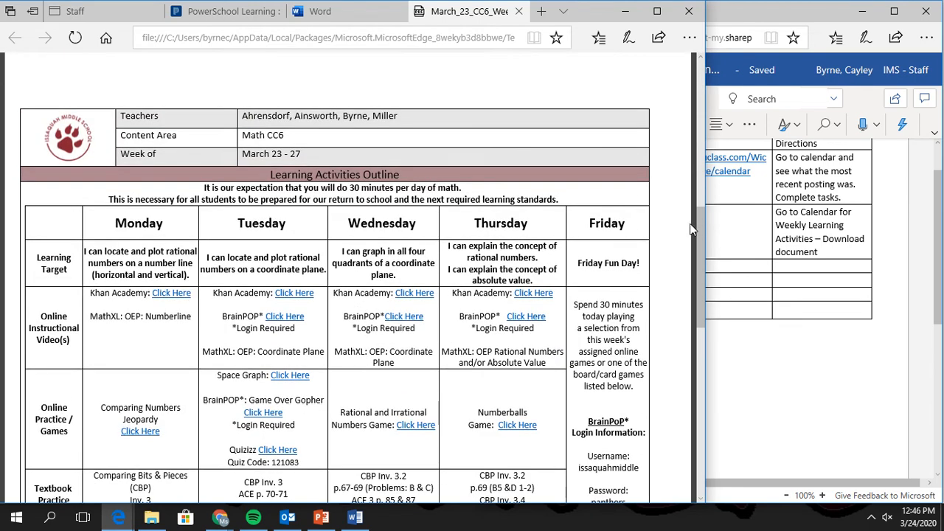
{"action": "scroll", "coordinate": [699, 224], "scroll_direction": "down", "scroll_amount": 1}
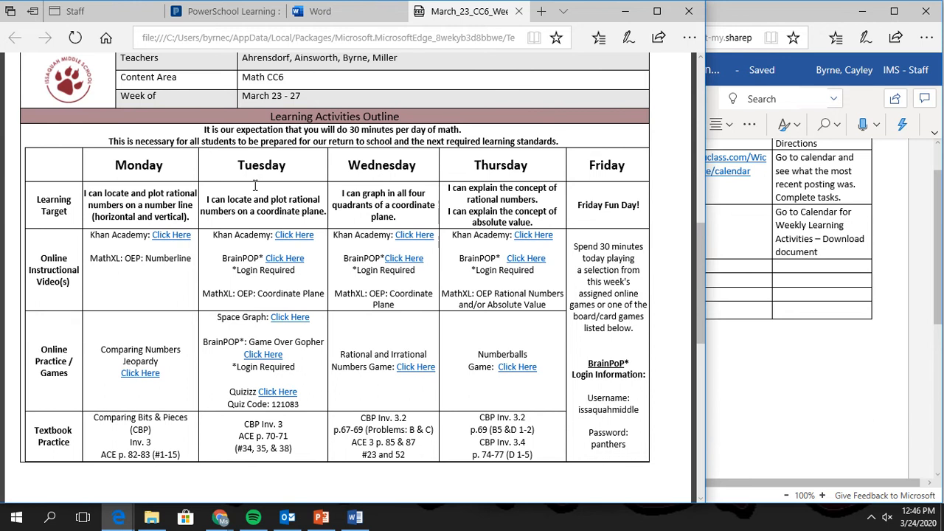
Finish the Directions with 'for daily work', close the event details and select the calendar's address.
{"action": "left_click", "coordinate": [815, 234]}
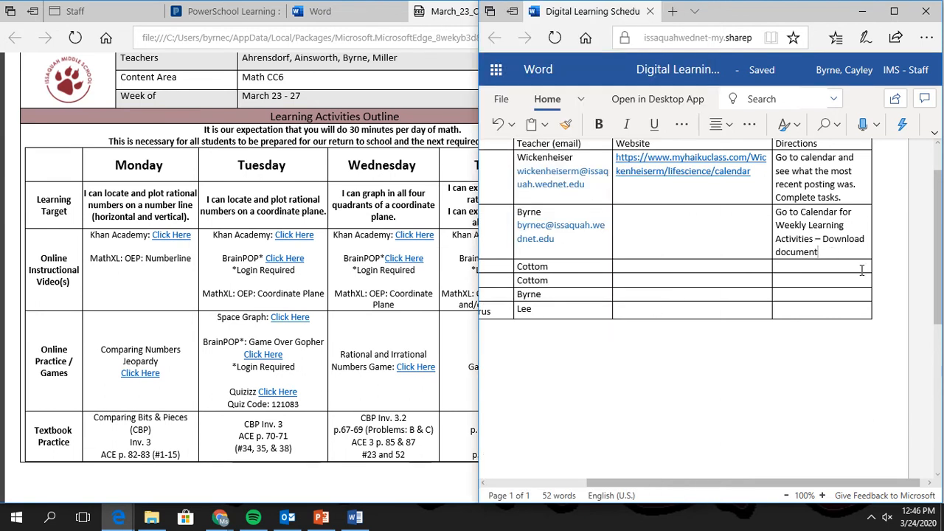
{"action": "type", "text": "a"}
{"action": "key", "text": "BackSpace"}
{"action": "type", "text": "for daily work"}
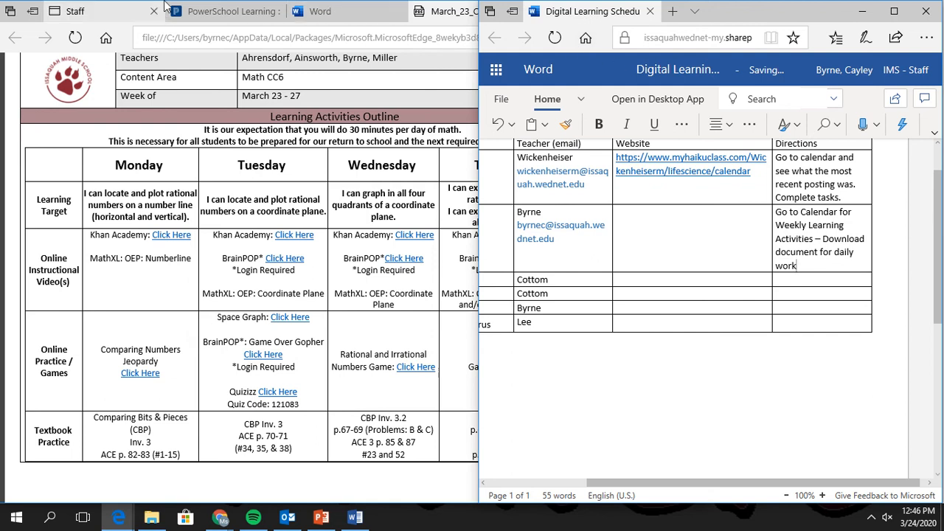
{"action": "left_click", "coordinate": [229, 13]}
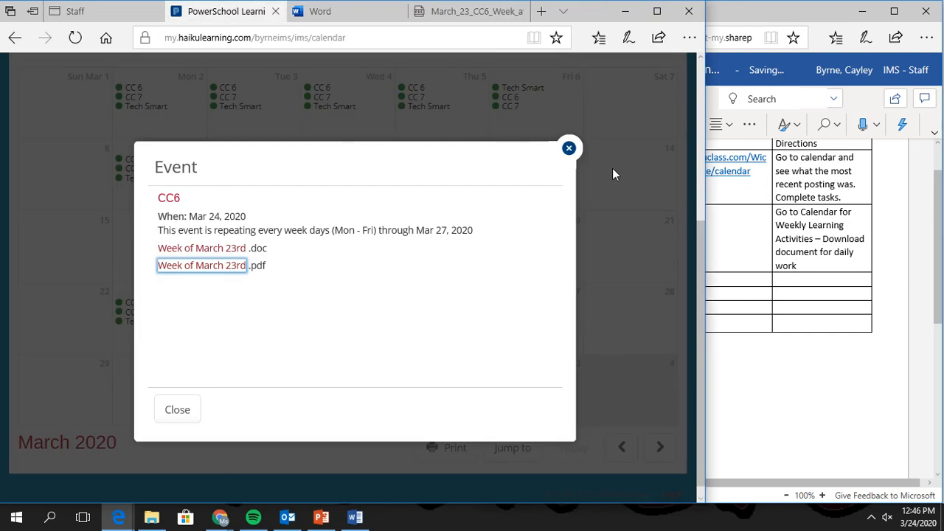
{"action": "left_click", "coordinate": [569, 147]}
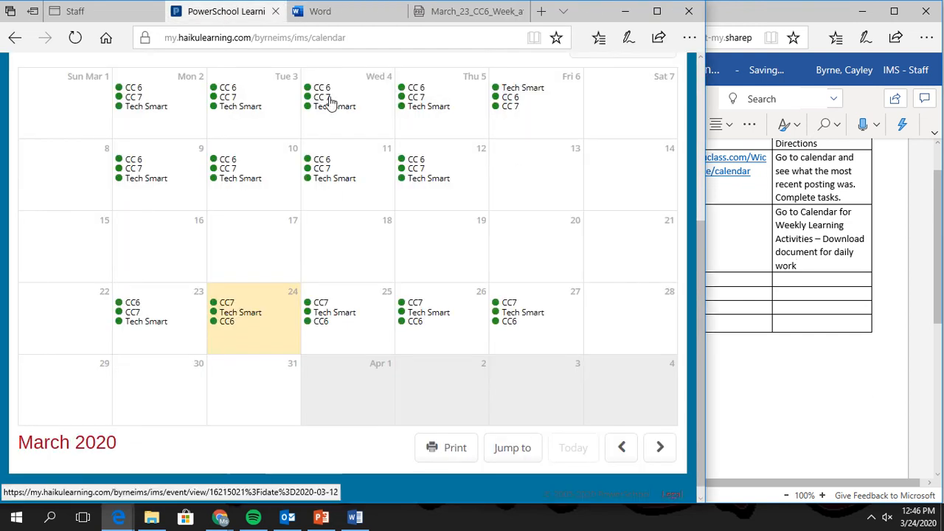
{"action": "left_click", "coordinate": [297, 38]}
{"action": "key", "text": "ctrl+c"}
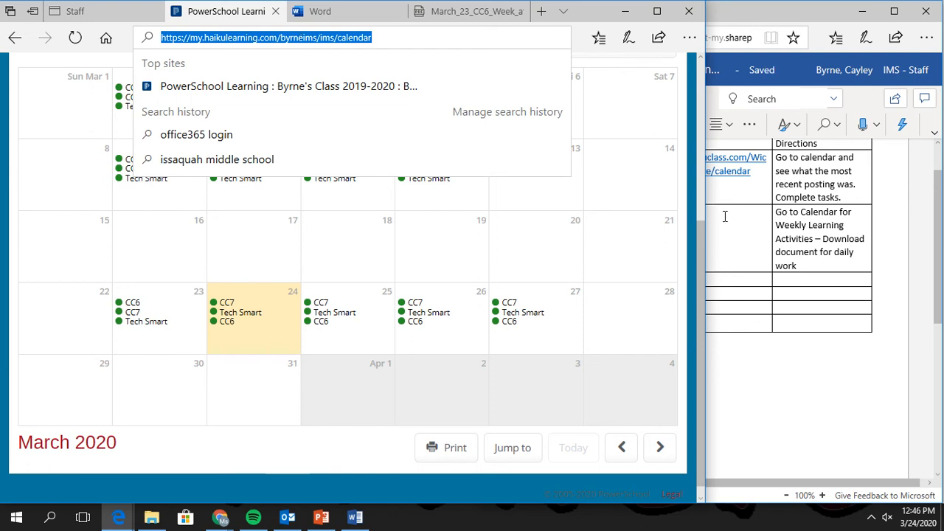
Paste the class calendar address into the Math row's Website cell as a hyperlink.
{"action": "left_click", "coordinate": [723, 218]}
{"action": "key", "text": "ctrl+v"}
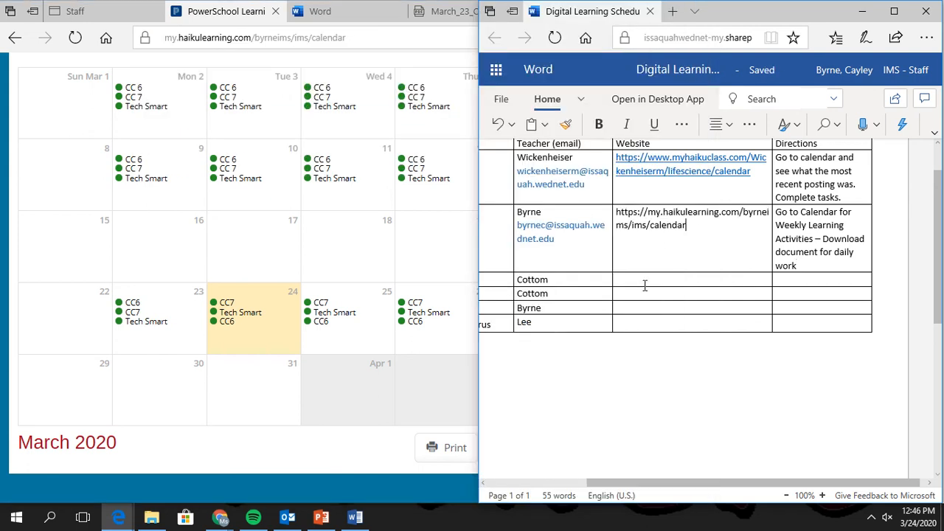
{"action": "key", "text": "Return"}
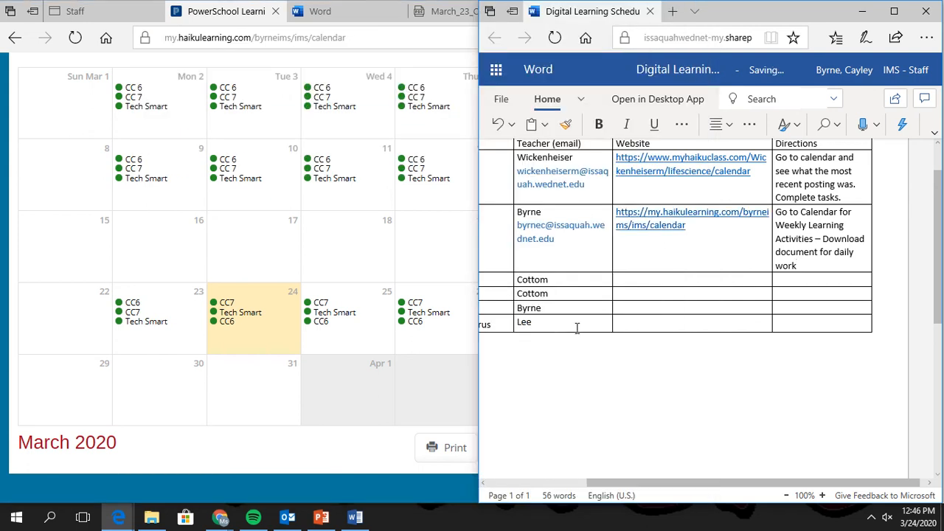
{"action": "left_click_drag", "start_coordinate": [596, 484], "coordinate": [514, 482]}
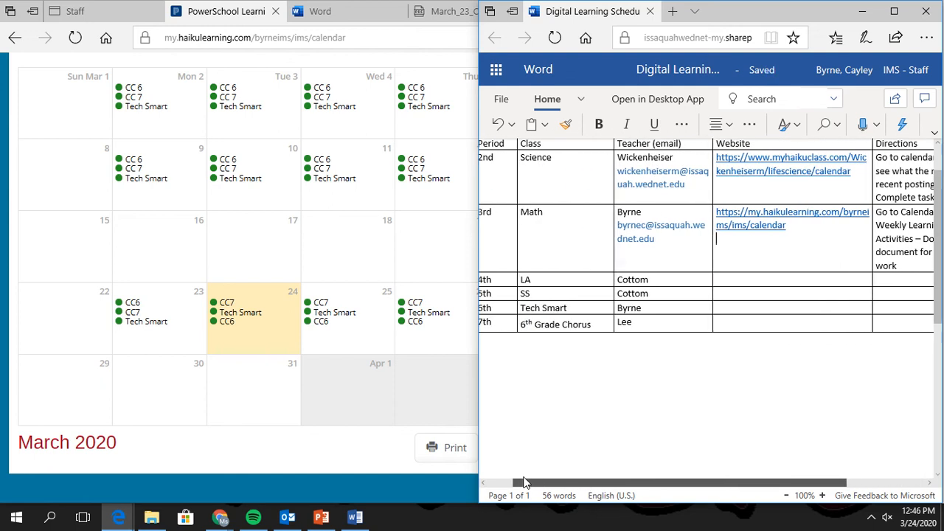
{"action": "left_click", "coordinate": [275, 11]}
Copy the LA teacher's e-mail from the staff page and paste it beneath their name.
{"action": "scroll", "coordinate": [169, 263], "scroll_direction": "down", "scroll_amount": 3}
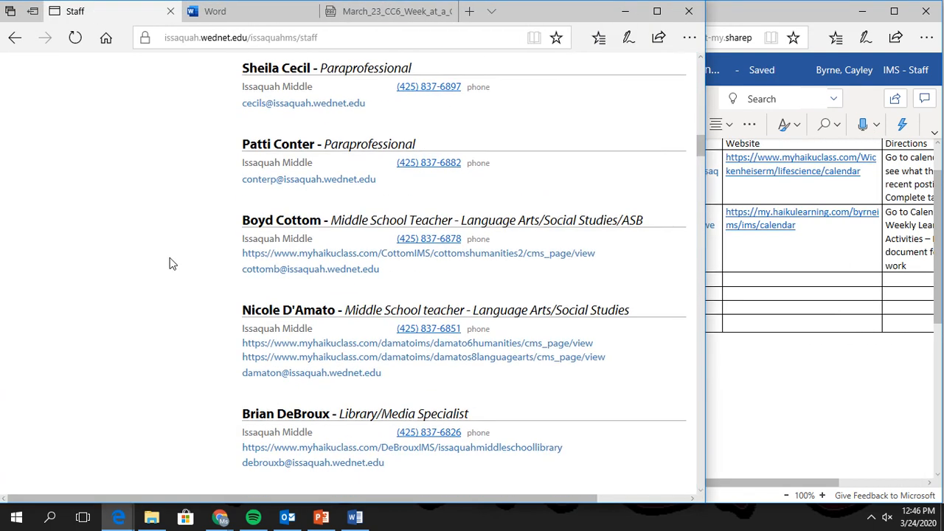
{"action": "left_click_drag", "start_coordinate": [367, 272], "coordinate": [245, 279]}
{"action": "key", "text": "ctrl+c"}
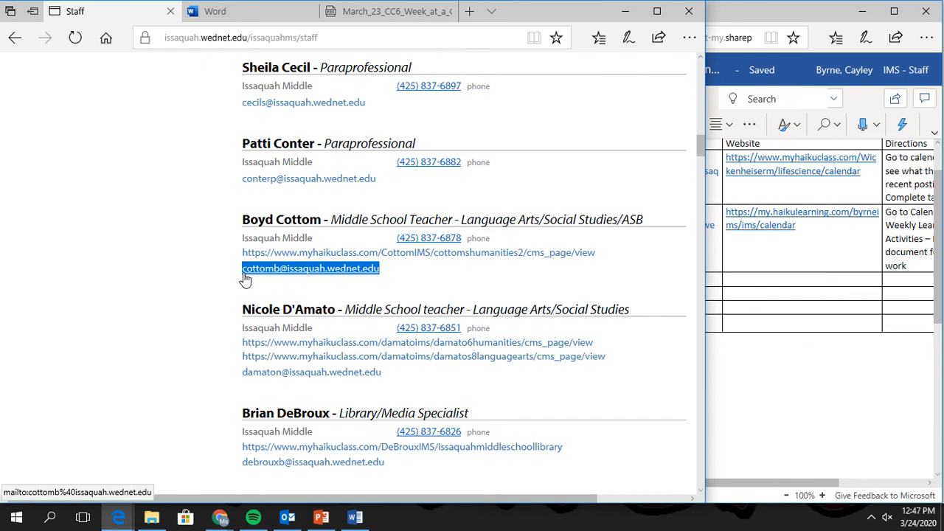
{"action": "left_click", "coordinate": [790, 428]}
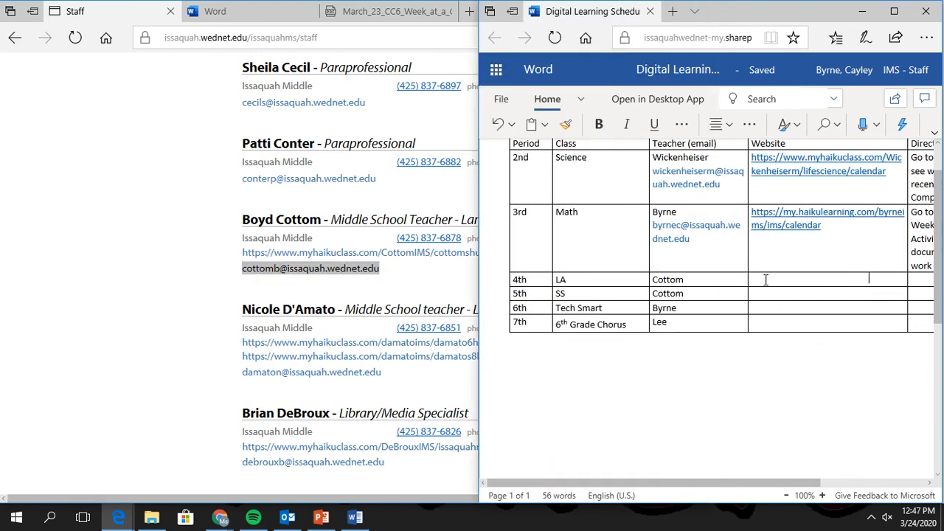
{"action": "key", "text": "ctrl+v"}
{"action": "key", "text": "ctrl+z"}
{"action": "left_click", "coordinate": [708, 281]}
{"action": "key", "text": "Return"}
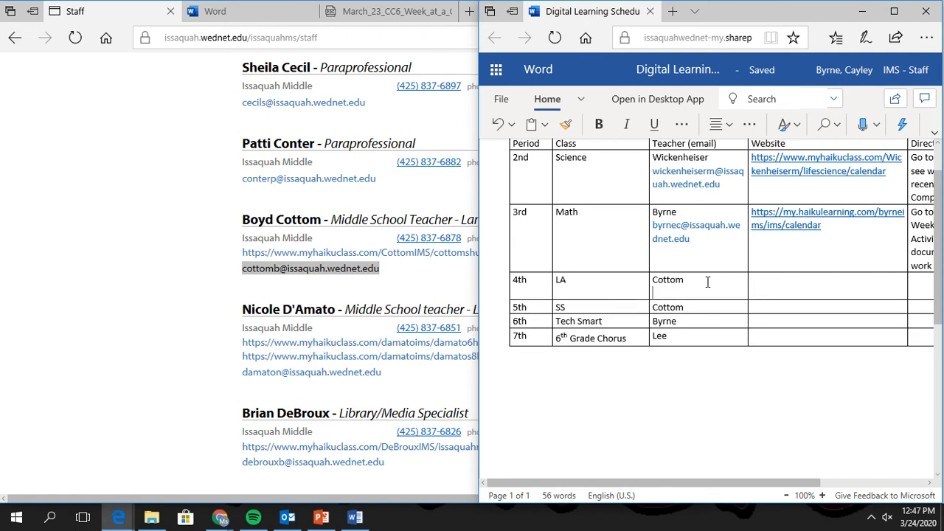
{"action": "key", "text": "ctrl+v"}
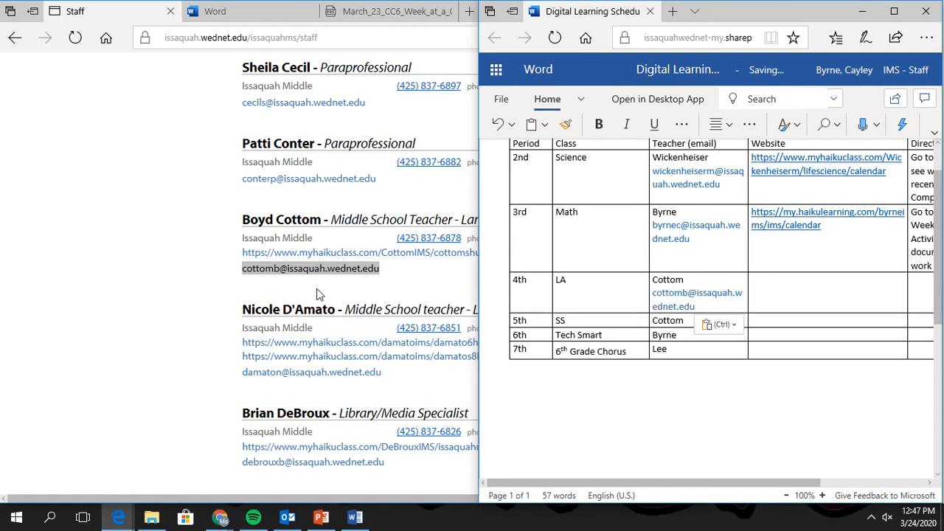
Open the LA teacher's site, go to ONLINE LEARNING - HUMANITIES, and select its web address.
{"action": "left_click", "coordinate": [380, 253]}
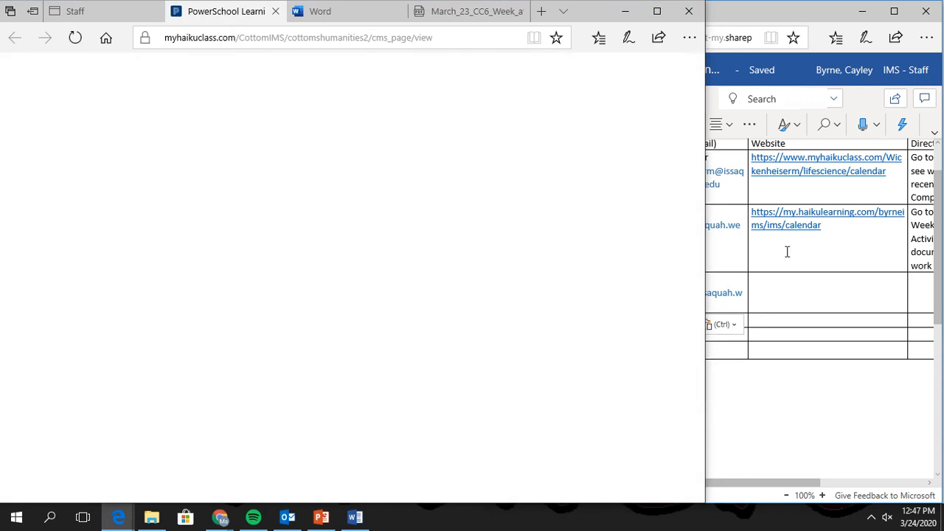
{"action": "scroll", "coordinate": [284, 259], "scroll_direction": "down", "scroll_amount": 1}
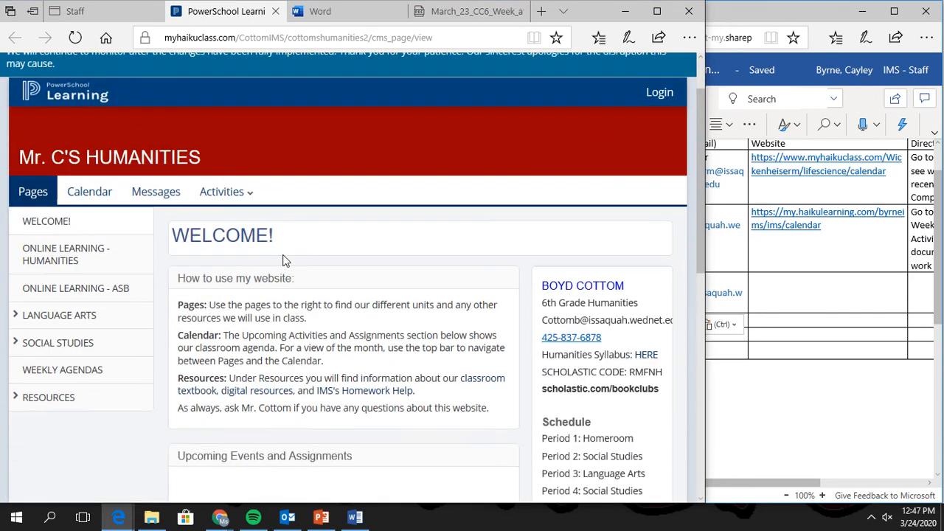
{"action": "scroll", "coordinate": [491, 273], "scroll_direction": "down", "scroll_amount": 1}
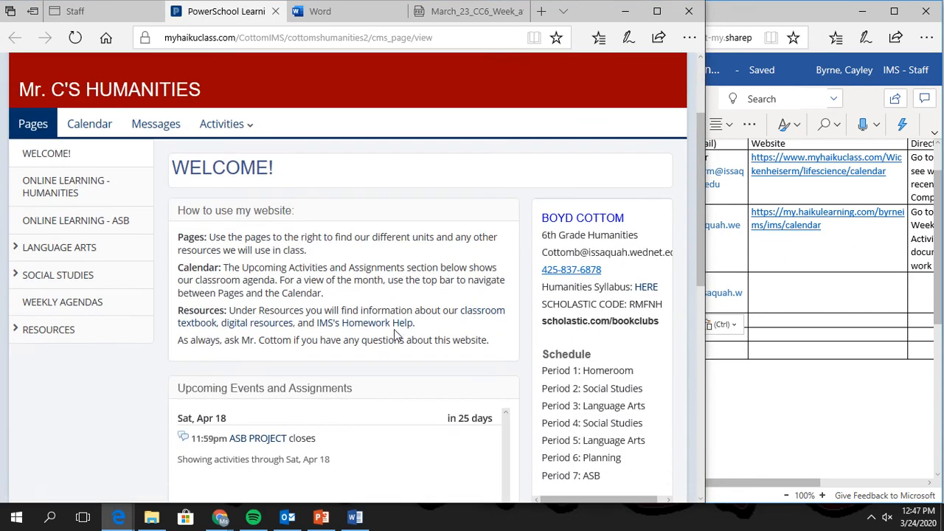
{"action": "left_click", "coordinate": [67, 189]}
{"action": "scroll", "coordinate": [540, 287], "scroll_direction": "down", "scroll_amount": 2}
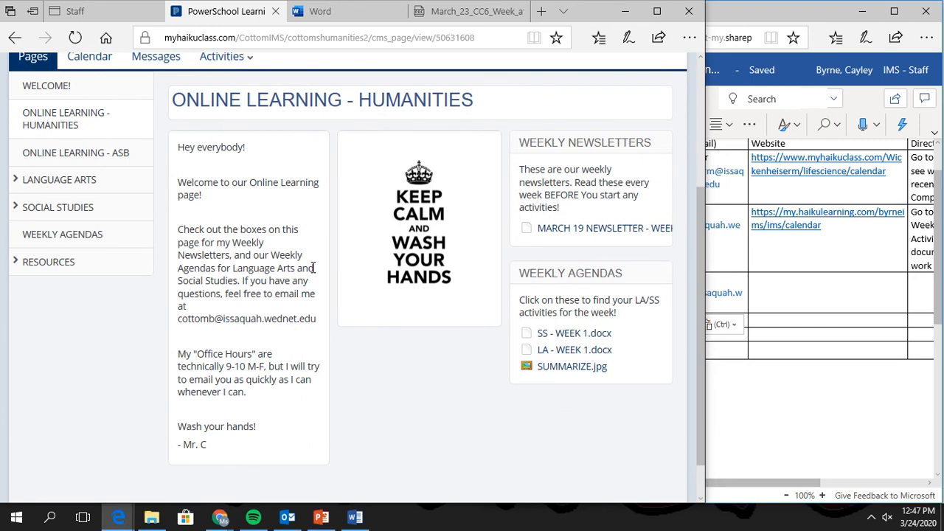
{"action": "scroll", "coordinate": [234, 315], "scroll_direction": "down", "scroll_amount": 1}
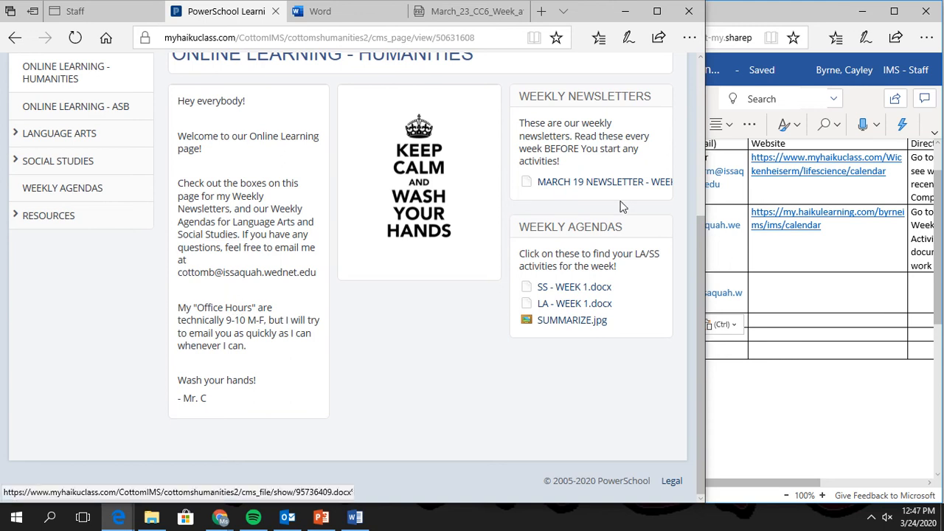
{"action": "scroll", "coordinate": [348, 293], "scroll_direction": "up", "scroll_amount": 2}
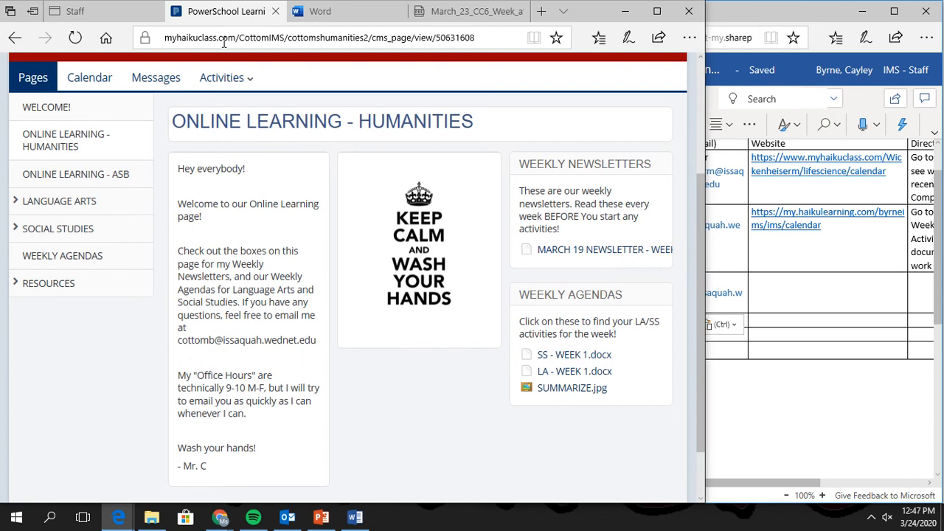
{"action": "left_click", "coordinate": [295, 37]}
{"action": "key", "text": "ctrl+c"}
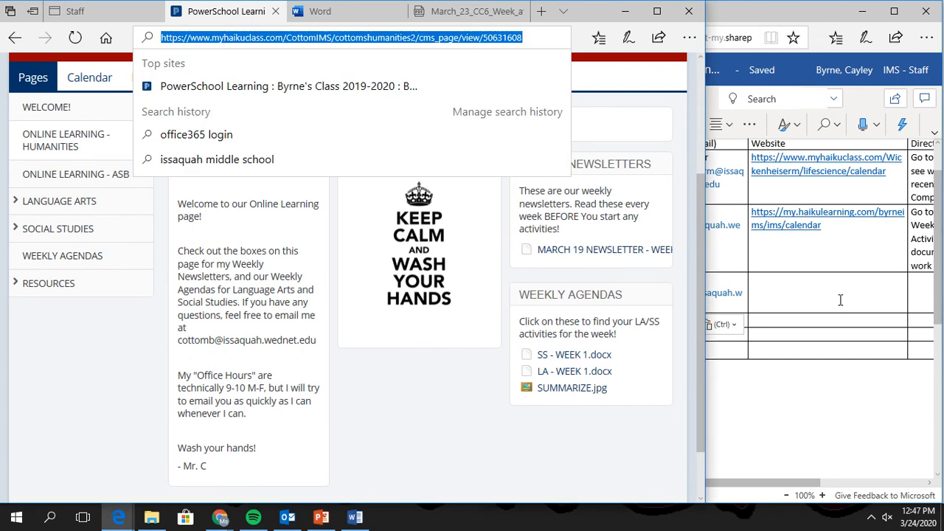
Paste the Humanities page address into the LA row's Website cell as a hyperlink.
{"action": "left_click", "coordinate": [841, 299]}
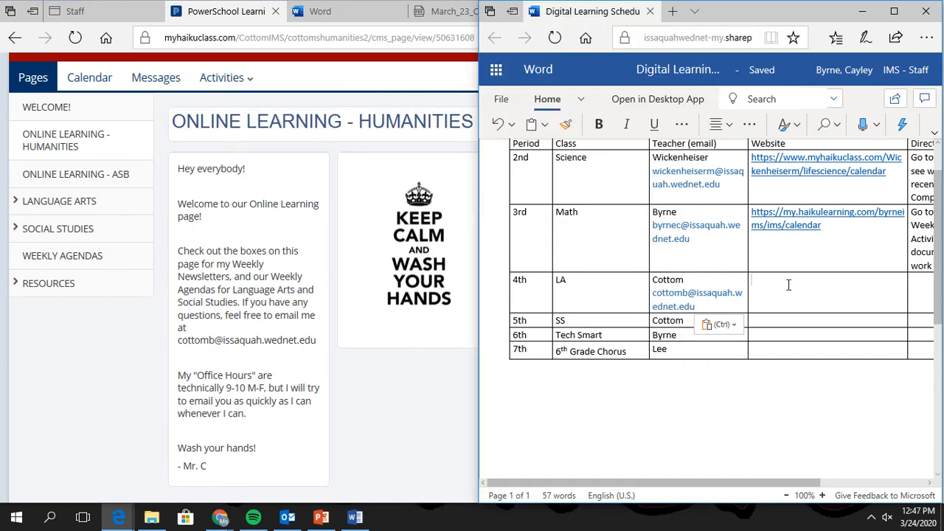
{"action": "key", "text": "ctrl+v"}
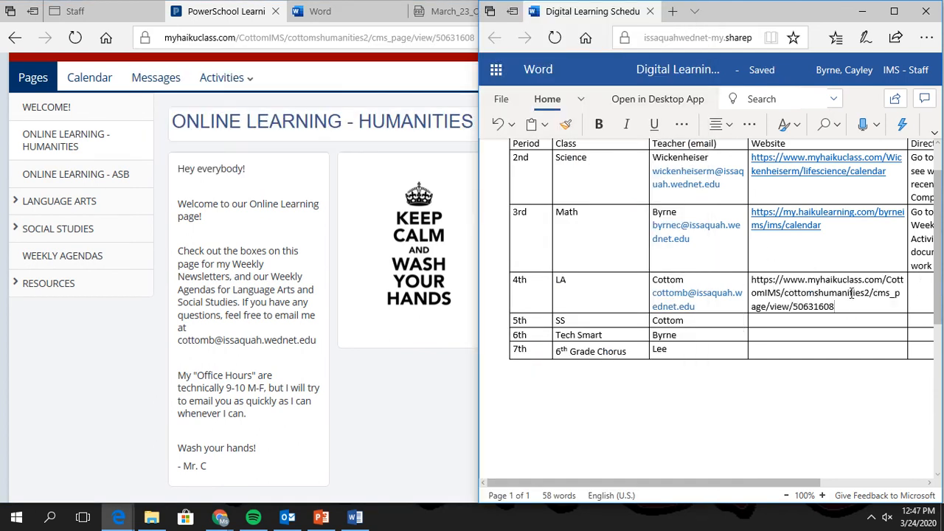
{"action": "key", "text": "Return"}
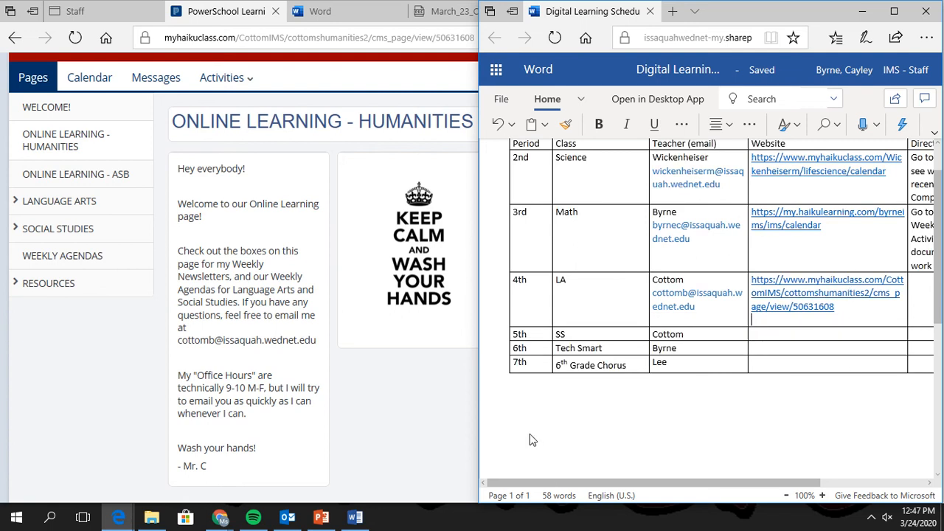
Fill the LA Directions cell with 'Online Learning Humanities > Download weekly agenda'.
{"action": "left_click", "coordinate": [920, 281]}
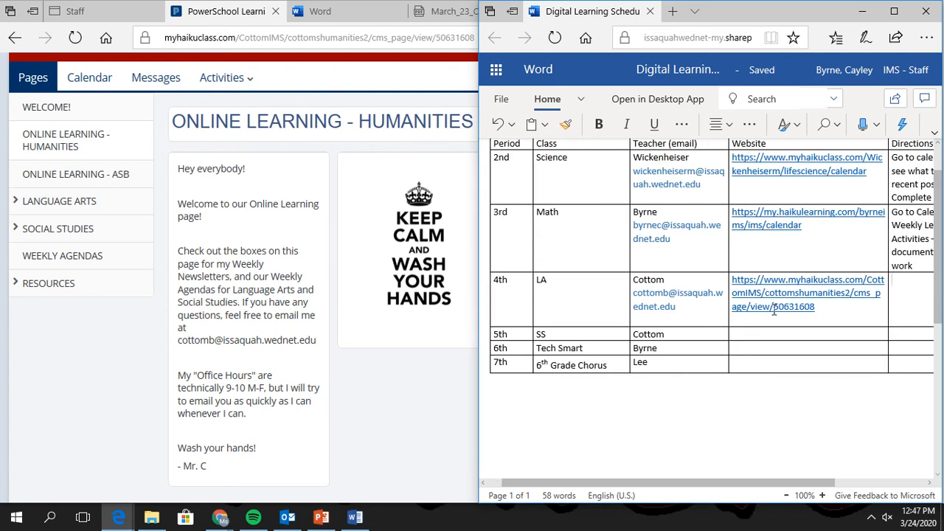
{"action": "type", "text": "Onlin"}
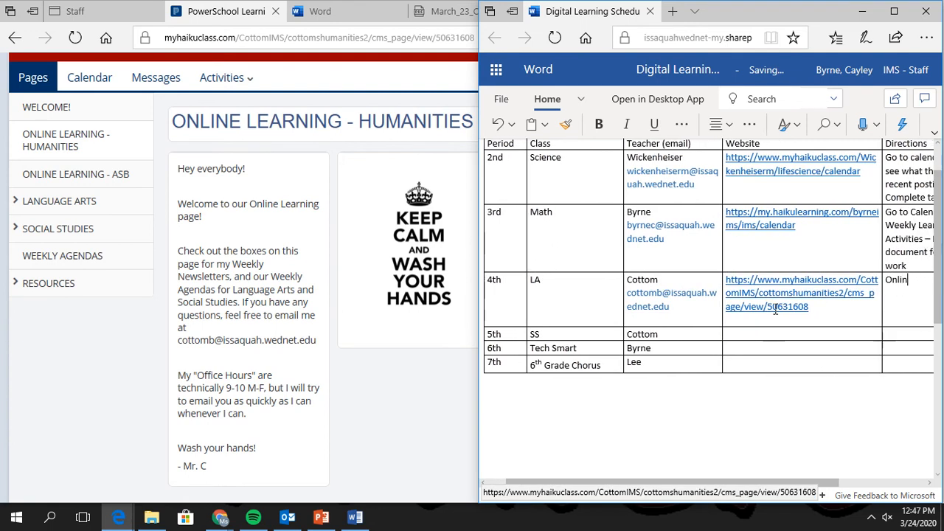
{"action": "type", "text": "e Learning H"}
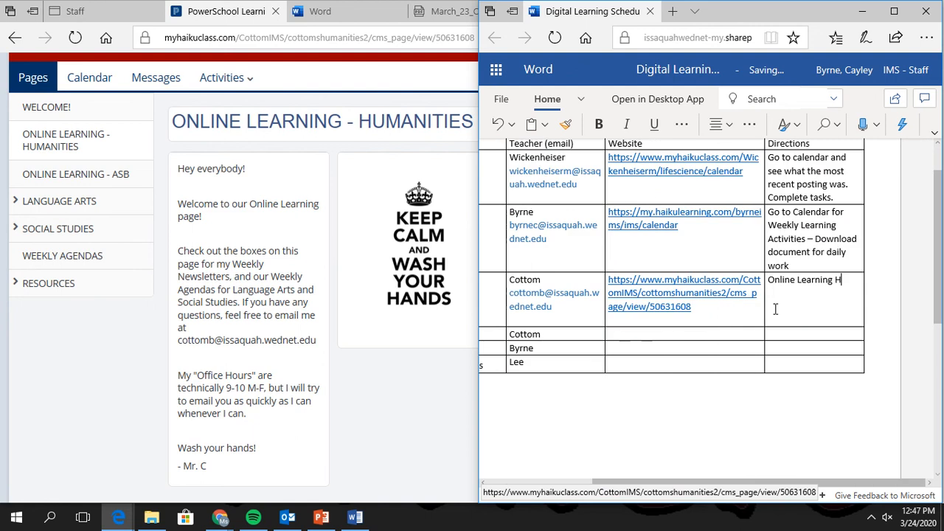
{"action": "type", "text": "umanities >"}
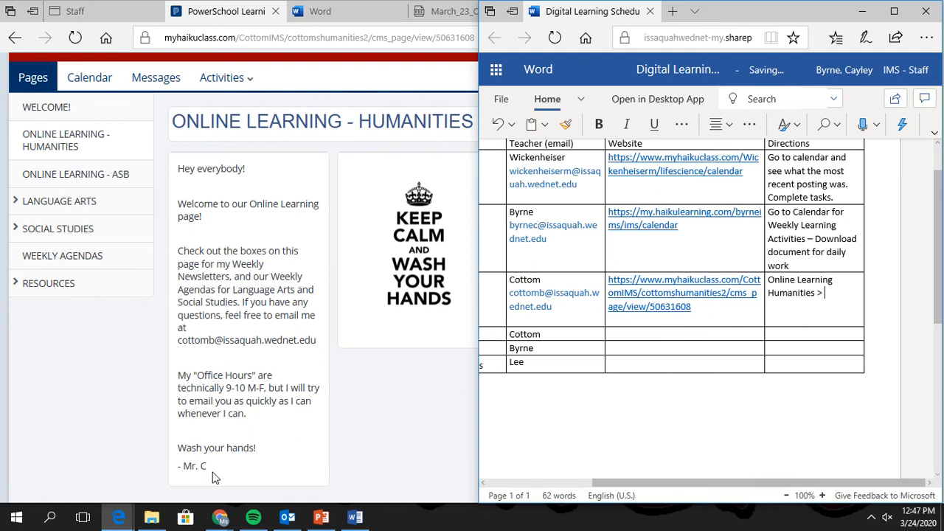
{"action": "left_click", "coordinate": [377, 396]}
{"action": "left_click", "coordinate": [771, 398]}
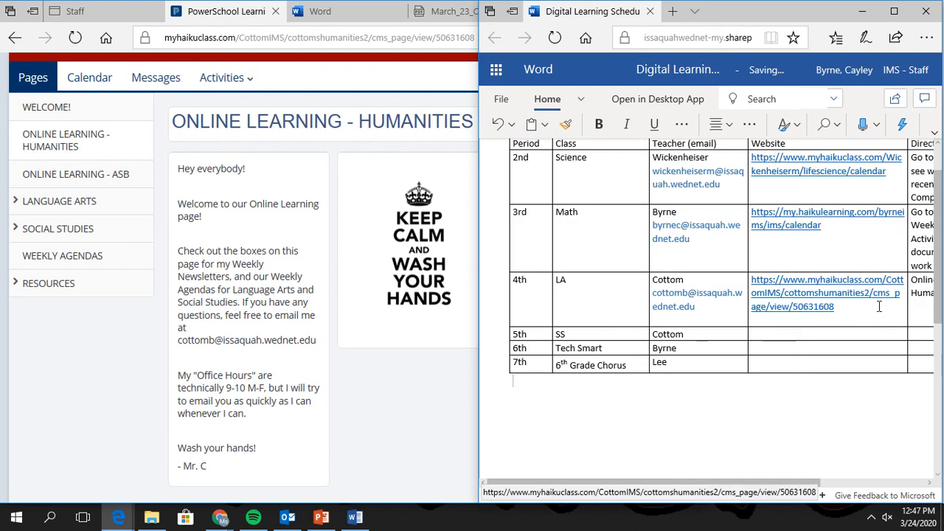
{"action": "scroll", "coordinate": [732, 459], "scroll_direction": "right", "scroll_amount": 1}
{"action": "left_click_drag", "start_coordinate": [668, 484], "coordinate": [706, 483]}
{"action": "type", "text": "Down"}
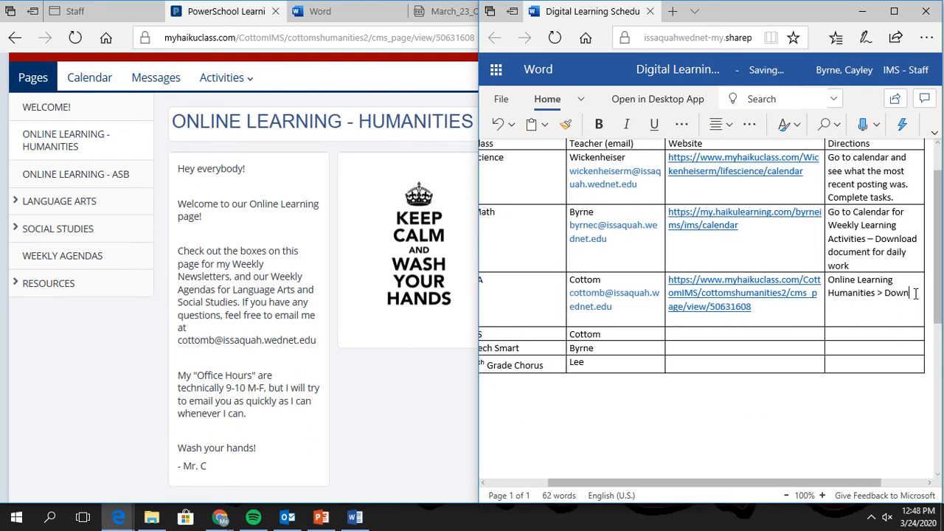
{"action": "type", "text": "load weekly"}
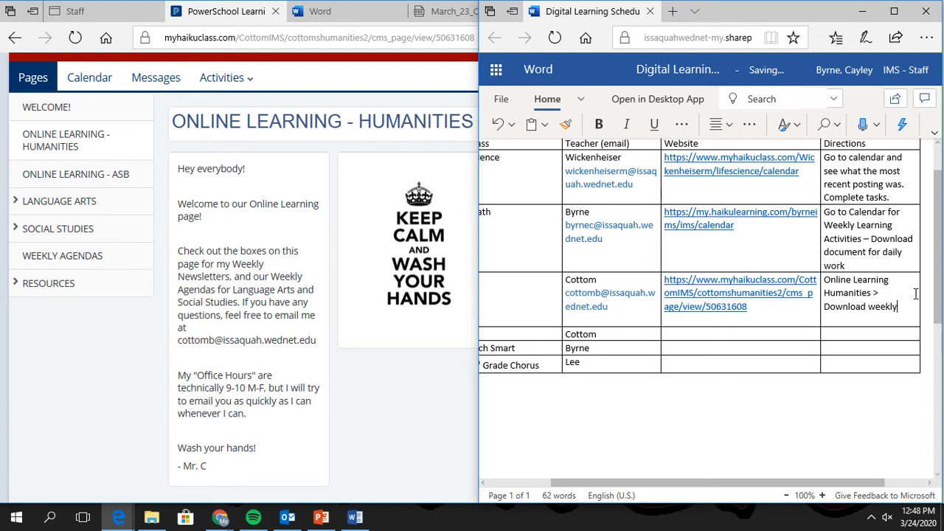
{"action": "type", "text": " agenda"}
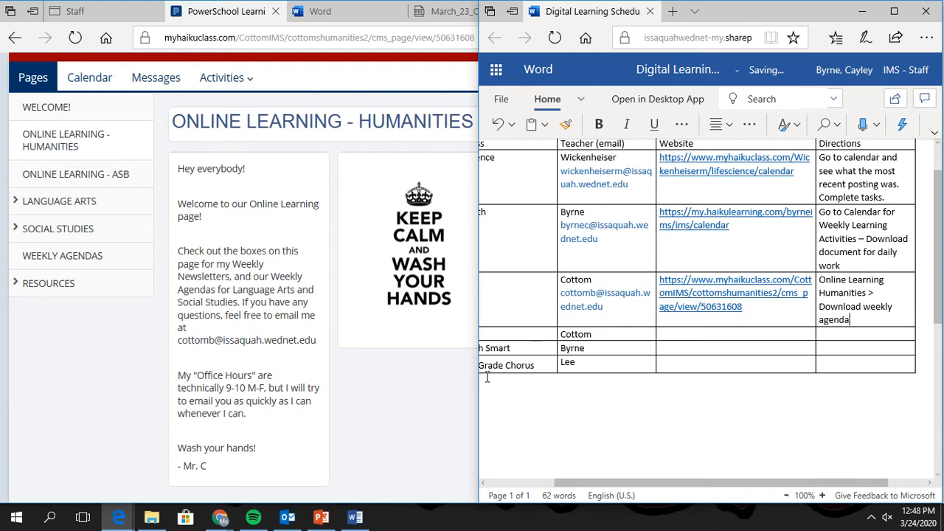
{"action": "left_click", "coordinate": [436, 398]}
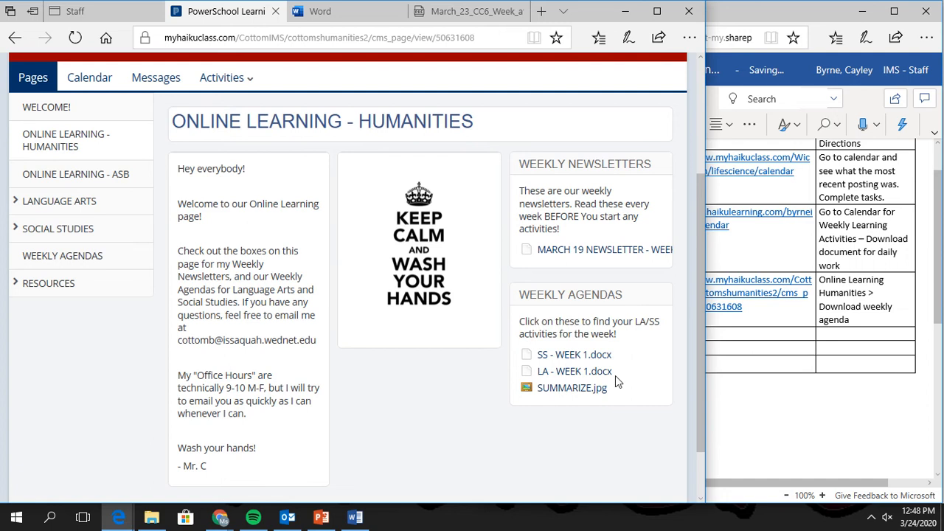
Download LA - WEEK 1.docx, open it full screen, look it over and close it.
{"action": "left_click", "coordinate": [795, 372]}
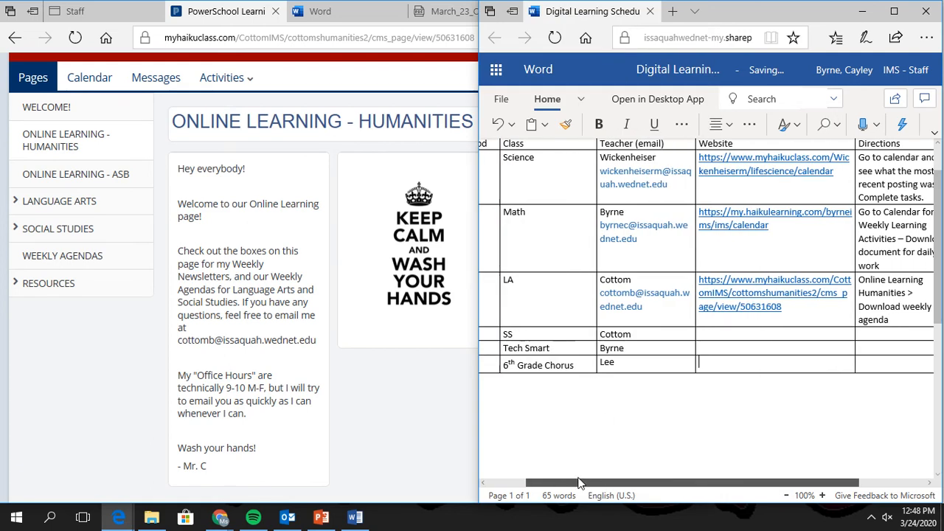
{"action": "left_click", "coordinate": [426, 418]}
{"action": "left_click", "coordinate": [552, 373]}
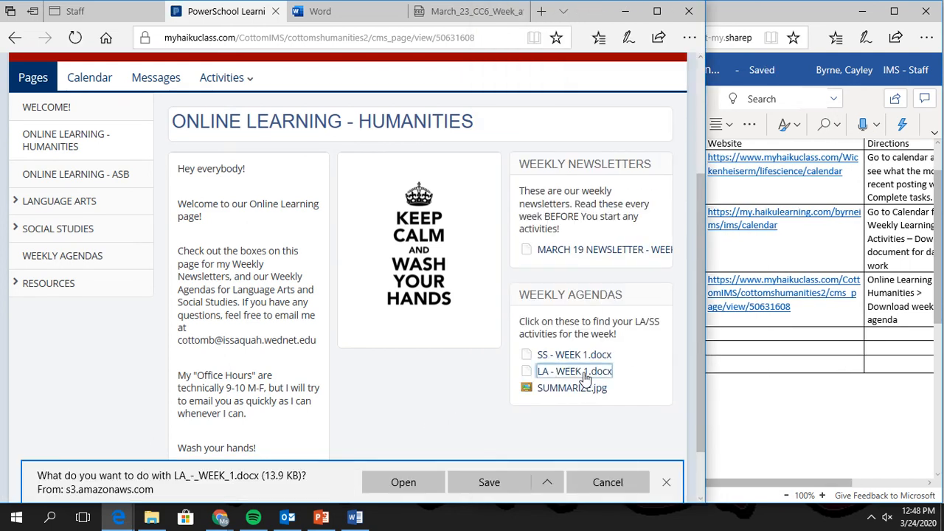
{"action": "left_click", "coordinate": [410, 489]}
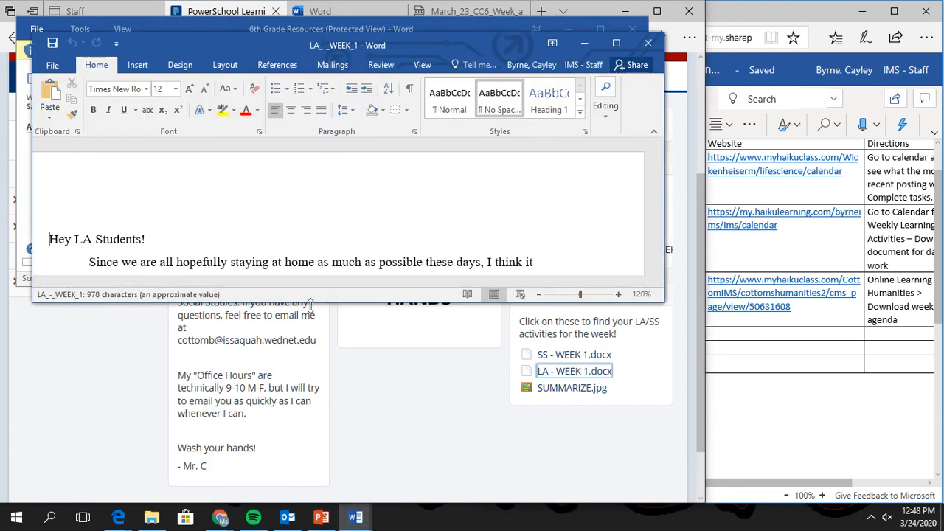
{"action": "left_click", "coordinate": [617, 43]}
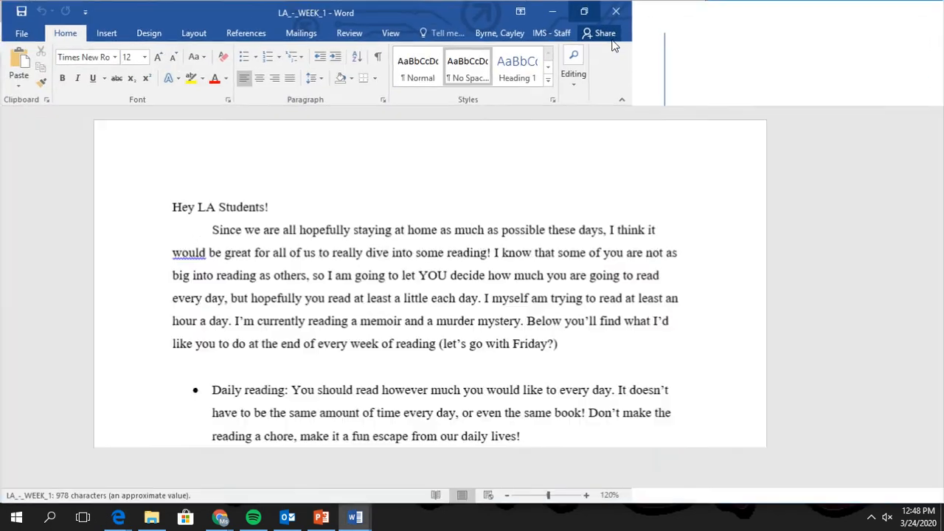
{"action": "scroll", "coordinate": [301, 299], "scroll_direction": "down", "scroll_amount": 4}
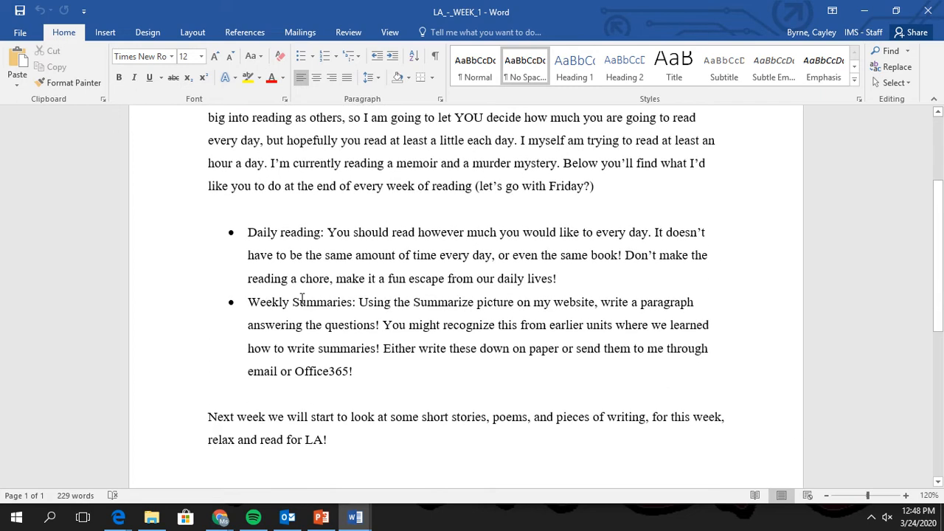
{"action": "scroll", "coordinate": [337, 399], "scroll_direction": "down", "scroll_amount": 5}
{"action": "scroll", "coordinate": [339, 396], "scroll_direction": "up", "scroll_amount": 9}
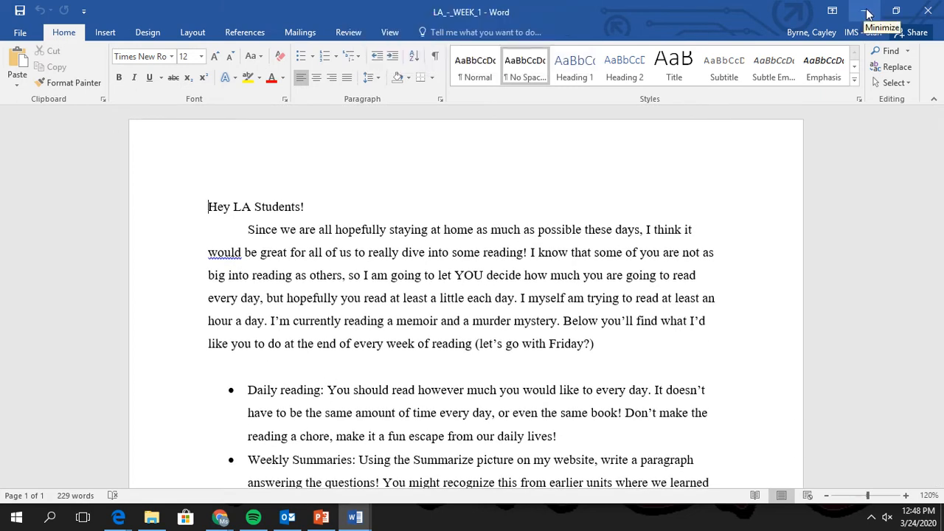
{"action": "left_click", "coordinate": [927, 12]}
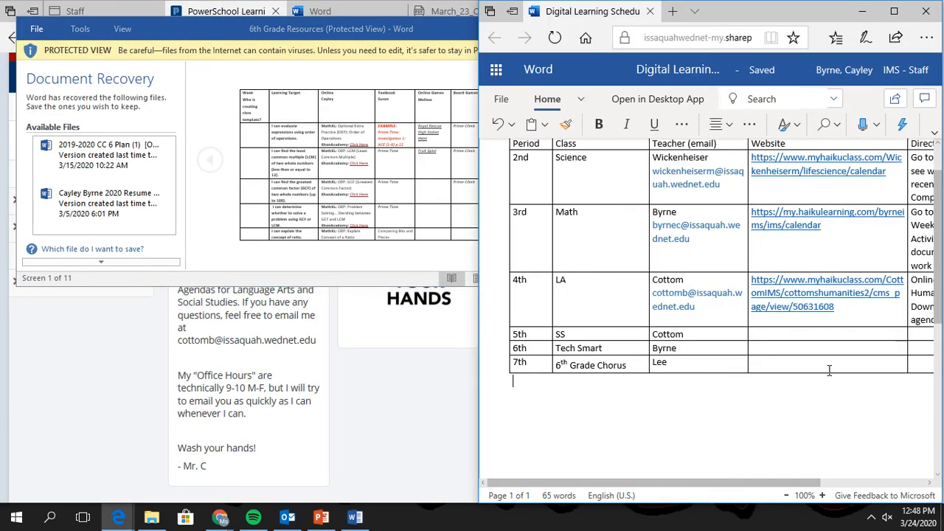
Close the leftover protected-view document and dismiss the recovered-files notice.
{"action": "scroll", "coordinate": [559, 477], "scroll_direction": "down", "scroll_amount": 3}
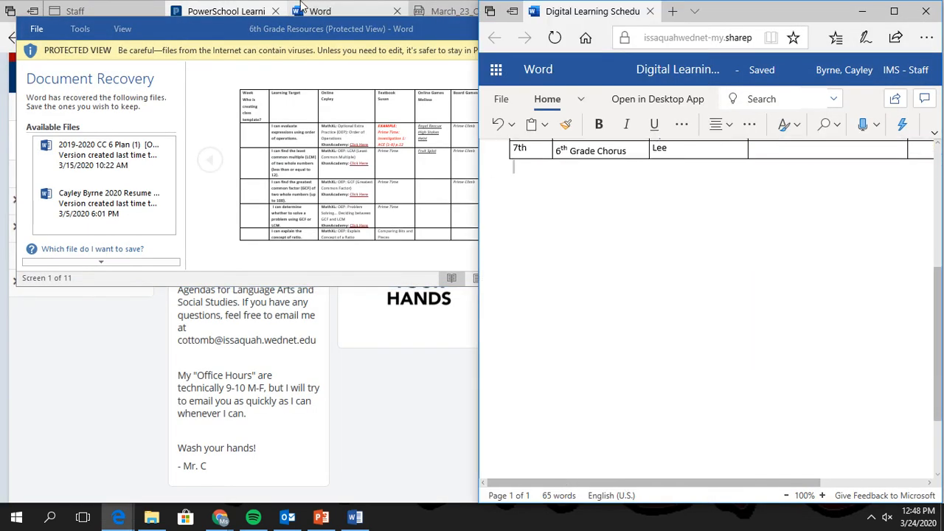
{"action": "left_click", "coordinate": [336, 30]}
{"action": "left_click", "coordinate": [632, 29]}
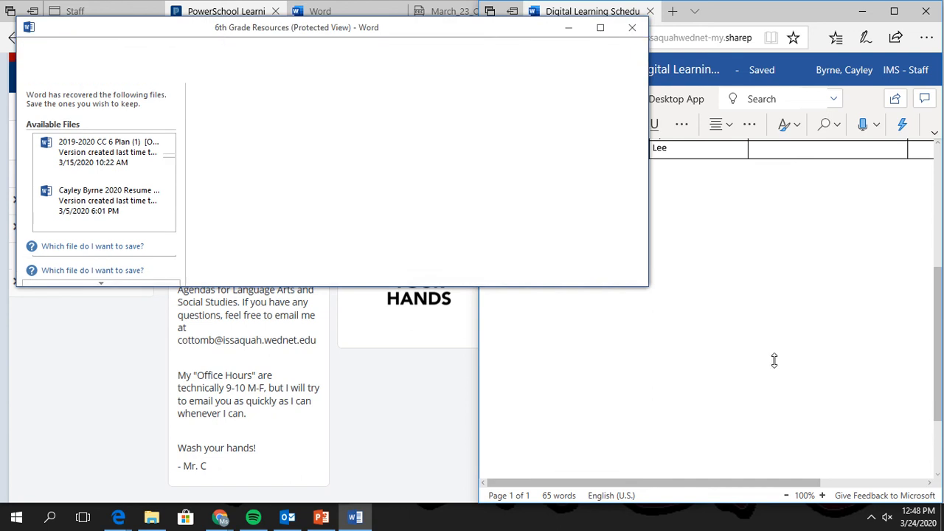
{"action": "left_click", "coordinate": [362, 234]}
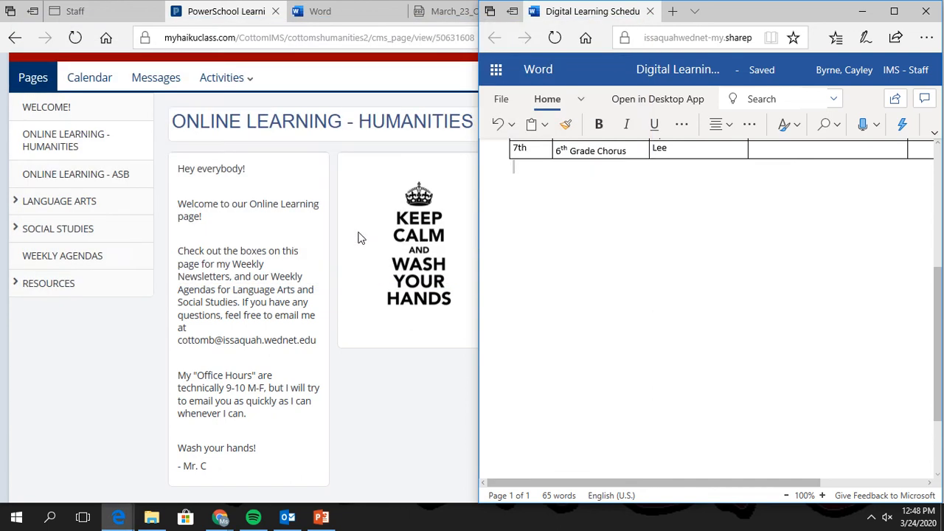
Add 'for LA' to the LA directions and copy them into the SS Directions cell.
{"action": "scroll", "coordinate": [774, 428], "scroll_direction": "up", "scroll_amount": 5}
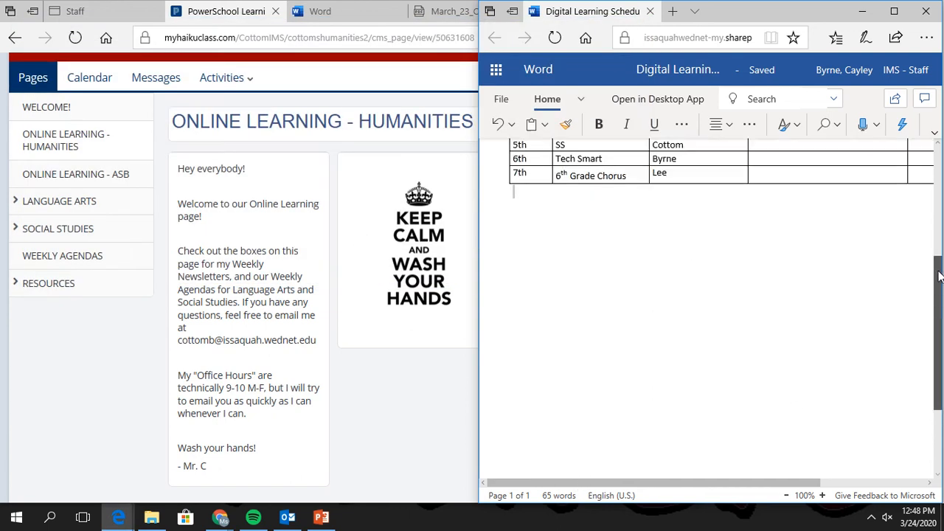
{"action": "left_click_drag", "start_coordinate": [674, 484], "coordinate": [752, 488]}
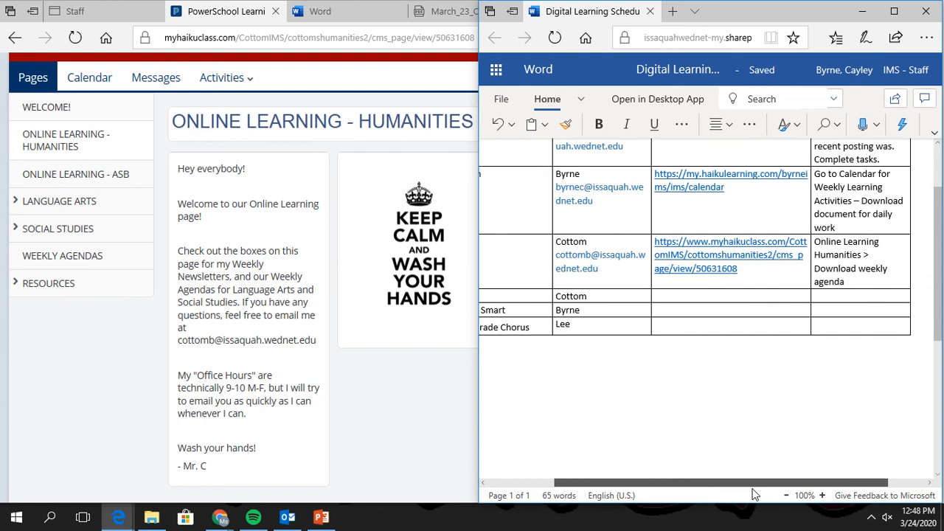
{"action": "left_click", "coordinate": [393, 414]}
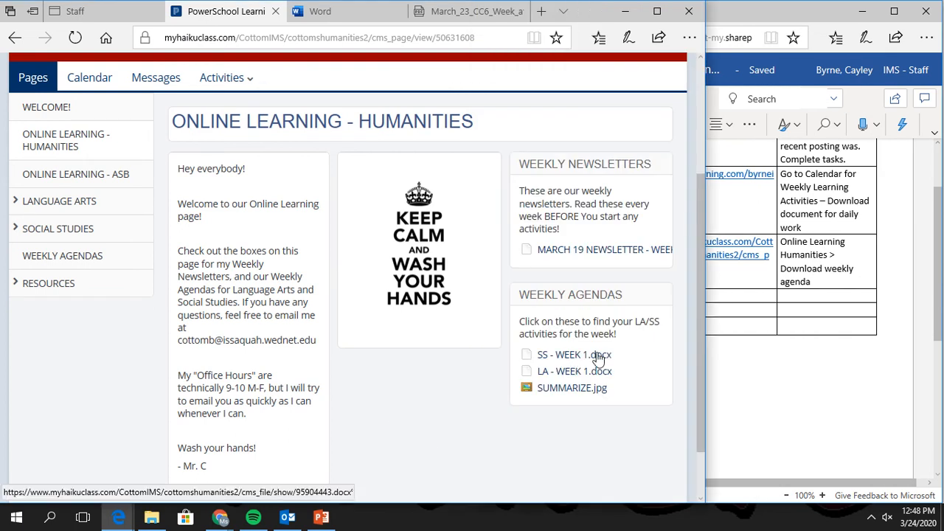
{"action": "left_click", "coordinate": [827, 282]}
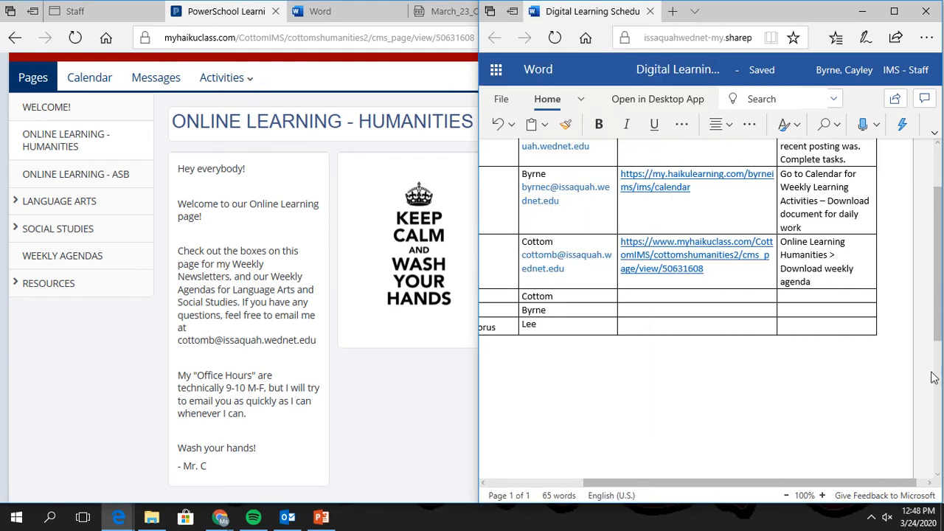
{"action": "type", "text": "for LA"}
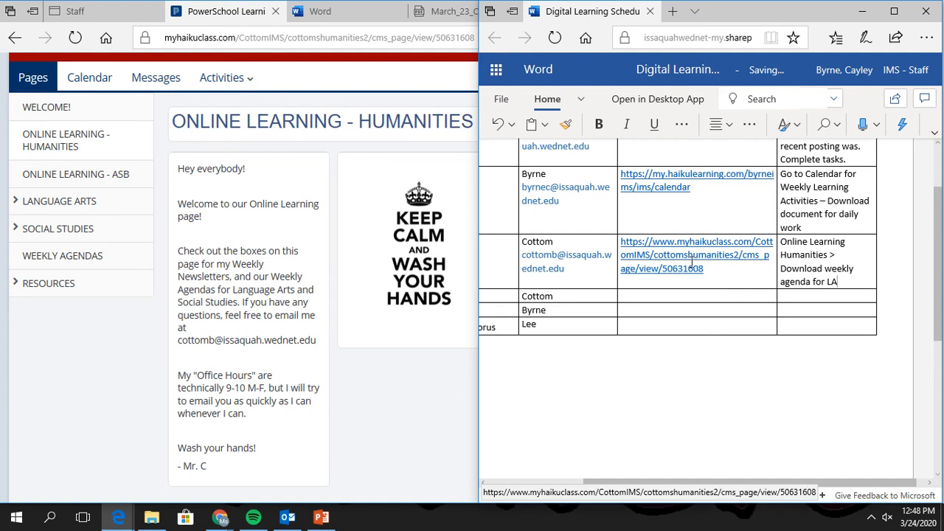
{"action": "left_click_drag", "start_coordinate": [842, 280], "coordinate": [792, 245]}
{"action": "key", "text": "ctrl+c"}
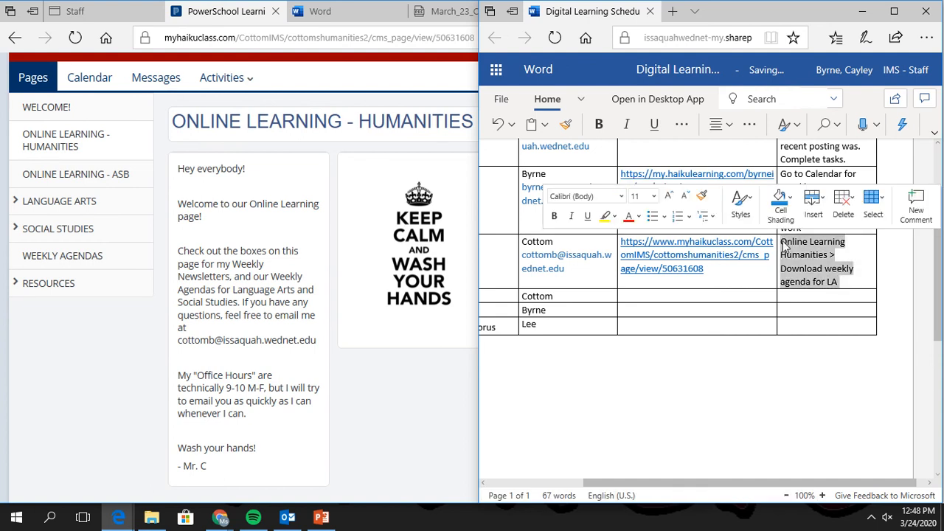
{"action": "left_click", "coordinate": [826, 296]}
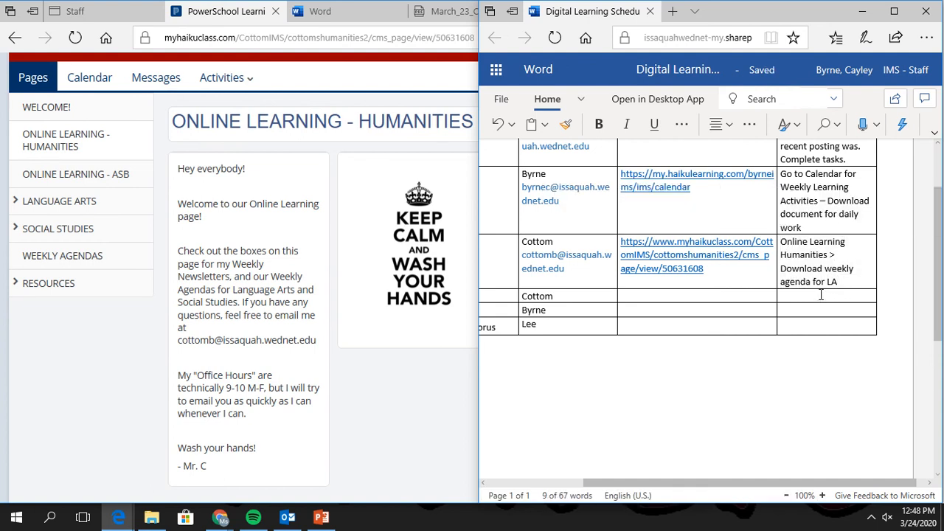
{"action": "key", "text": "ctrl+v"}
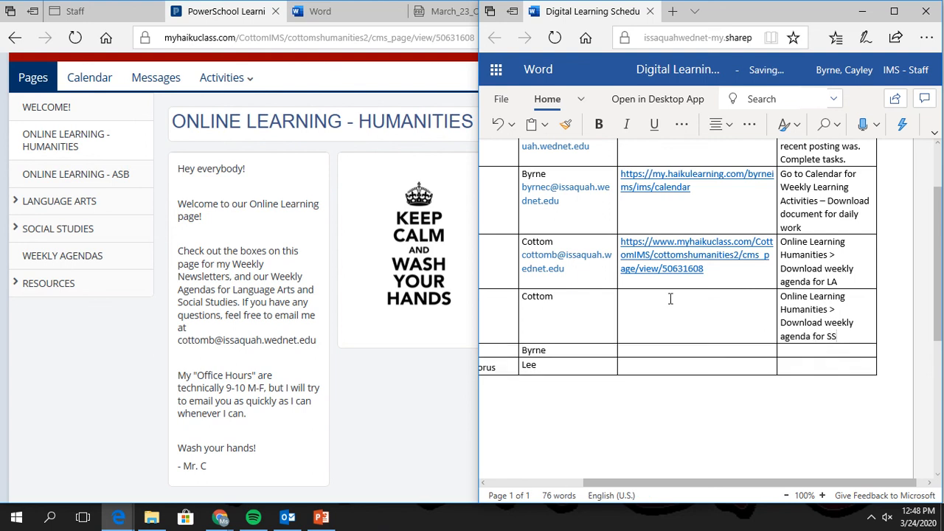
Copy the LA website link and teacher e-mail into the SS row's Website and Teacher cells.
{"action": "left_click_drag", "start_coordinate": [640, 241], "coordinate": [625, 240]}
{"action": "left_click", "coordinate": [620, 241]}
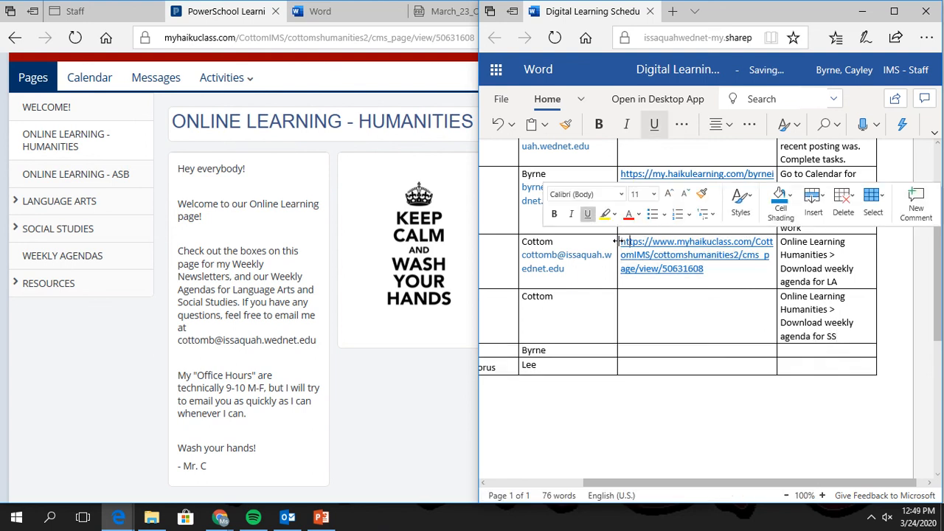
{"action": "left_click_drag", "start_coordinate": [704, 270], "coordinate": [628, 243]}
{"action": "key", "text": "ctrl+c"}
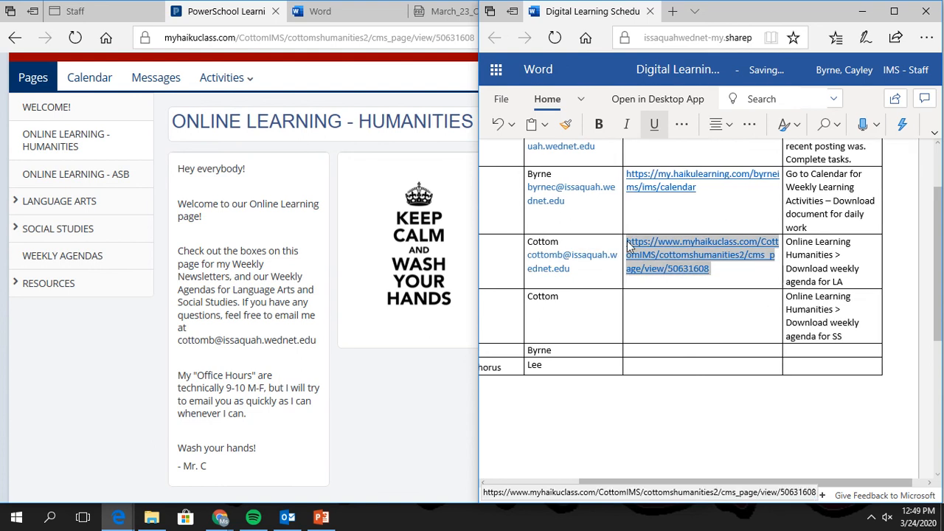
{"action": "left_click", "coordinate": [647, 319]}
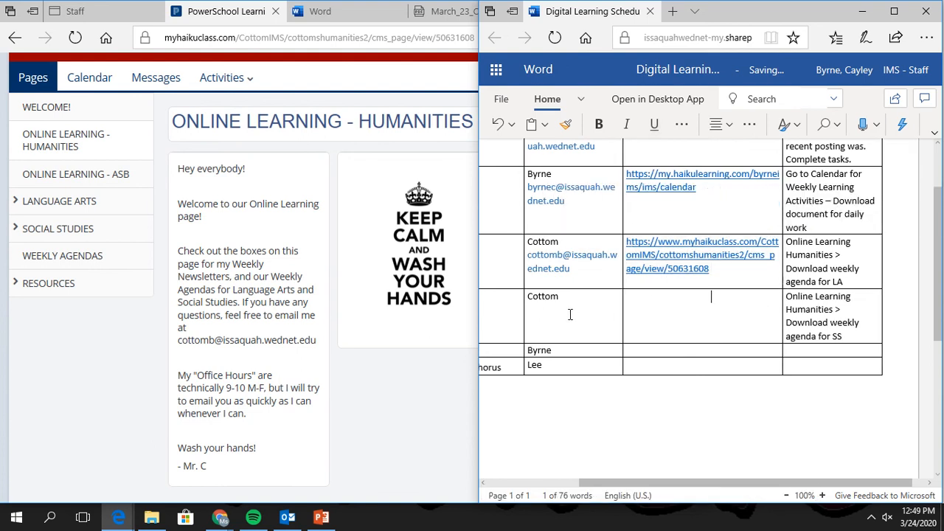
{"action": "key", "text": "ctrl+v"}
{"action": "left_click_drag", "start_coordinate": [575, 266], "coordinate": [536, 257]}
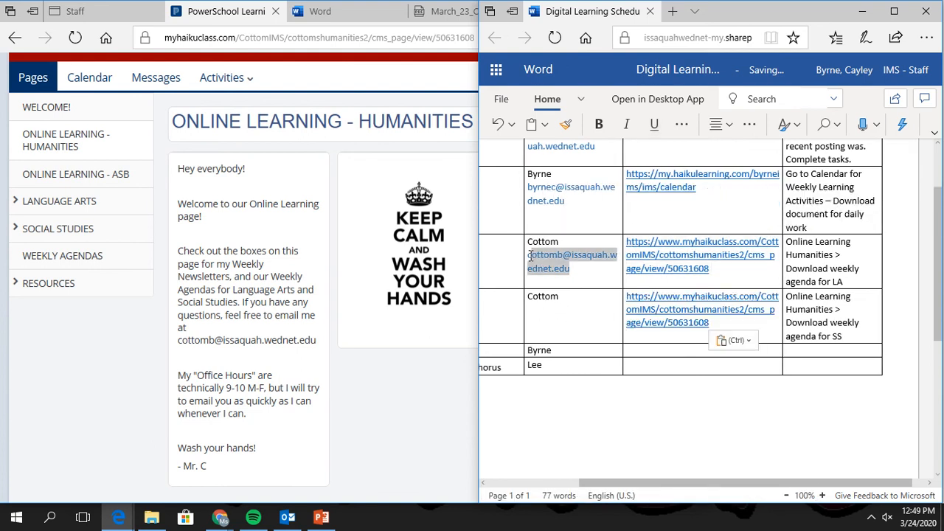
{"action": "left_click", "coordinate": [538, 309]}
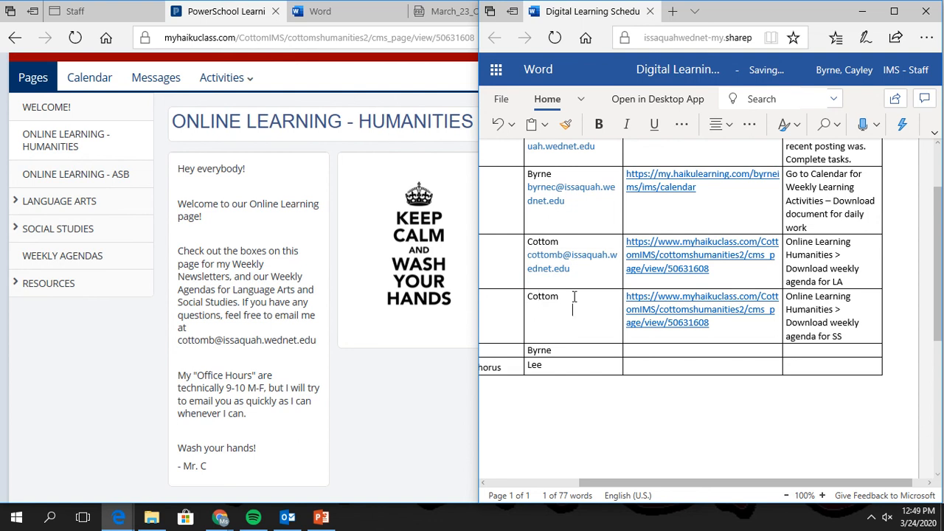
{"action": "key", "text": "ctrl+v"}
{"action": "left_click", "coordinate": [404, 400]}
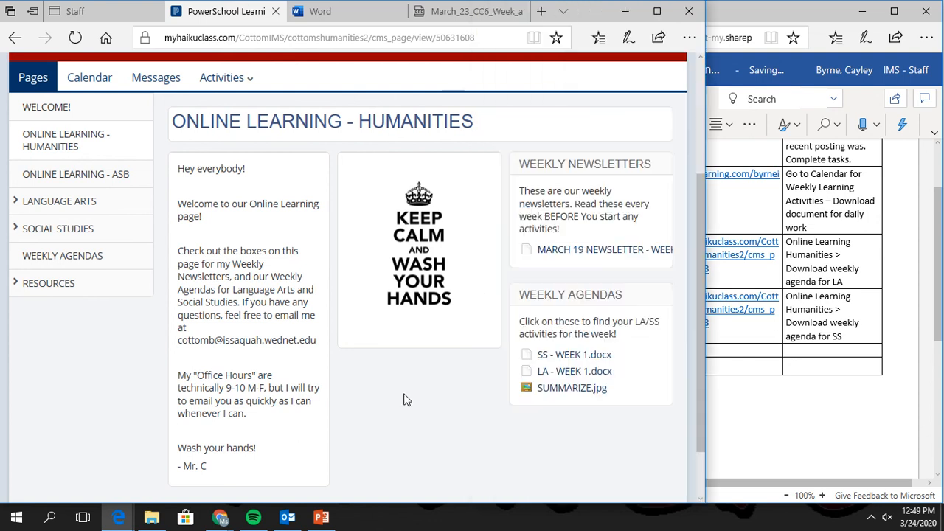
Download and open SS - WEEK 1.docx, stretch its window full height, and read the letter.
{"action": "left_click", "coordinate": [569, 362]}
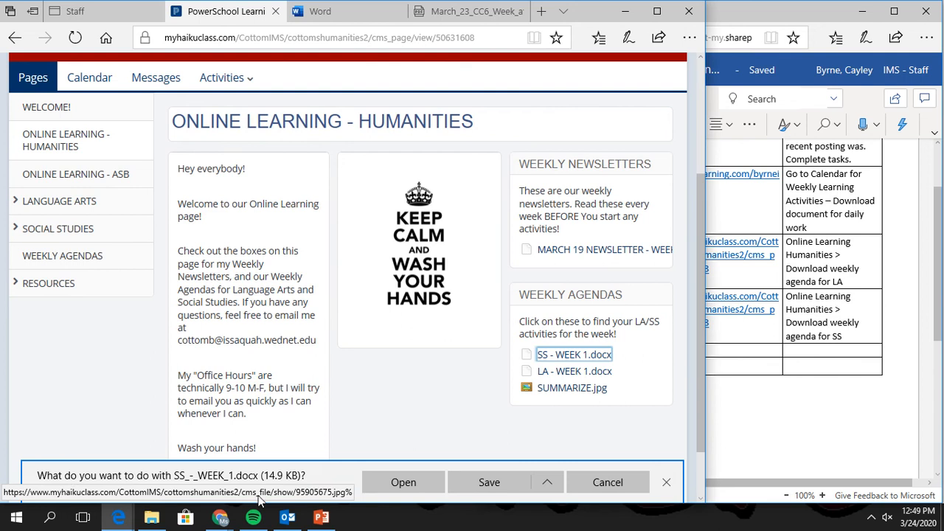
{"action": "left_click", "coordinate": [410, 485]}
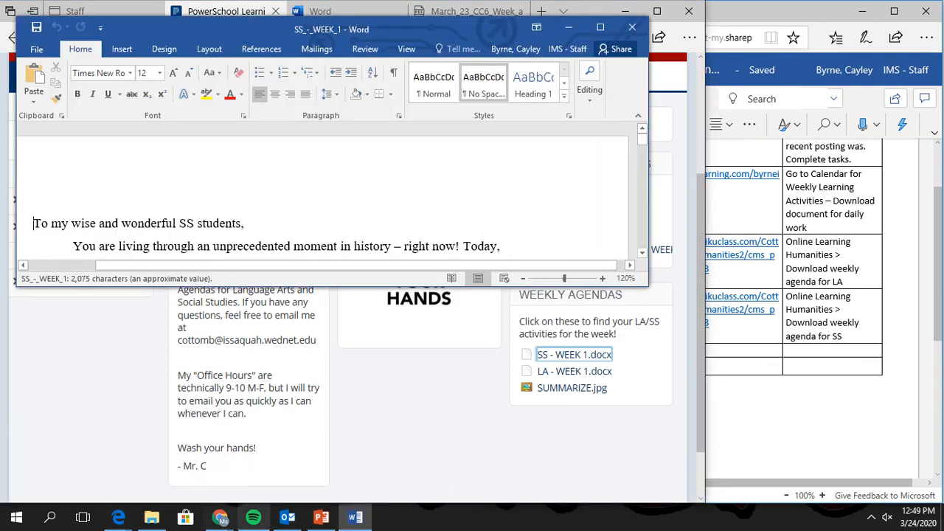
{"action": "scroll", "coordinate": [483, 165], "scroll_direction": "down", "scroll_amount": 1}
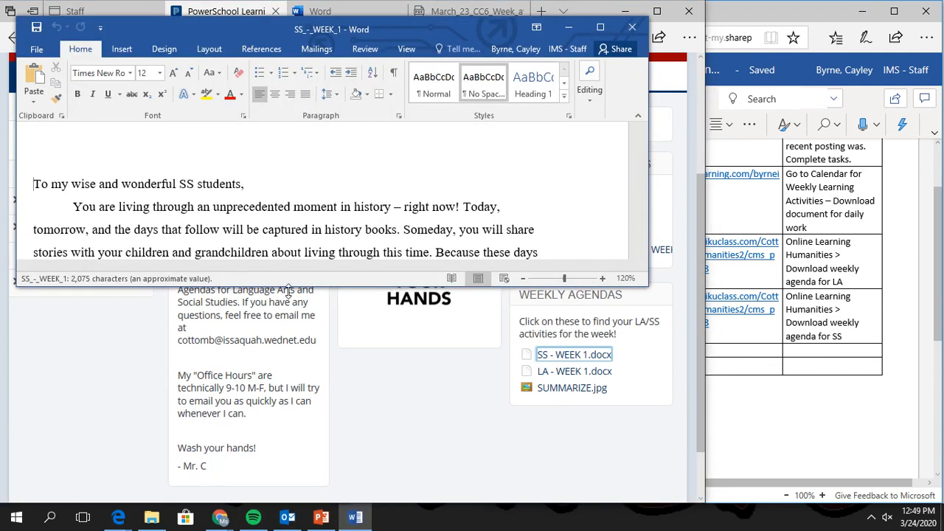
{"action": "left_click_drag", "start_coordinate": [298, 286], "coordinate": [270, 509]}
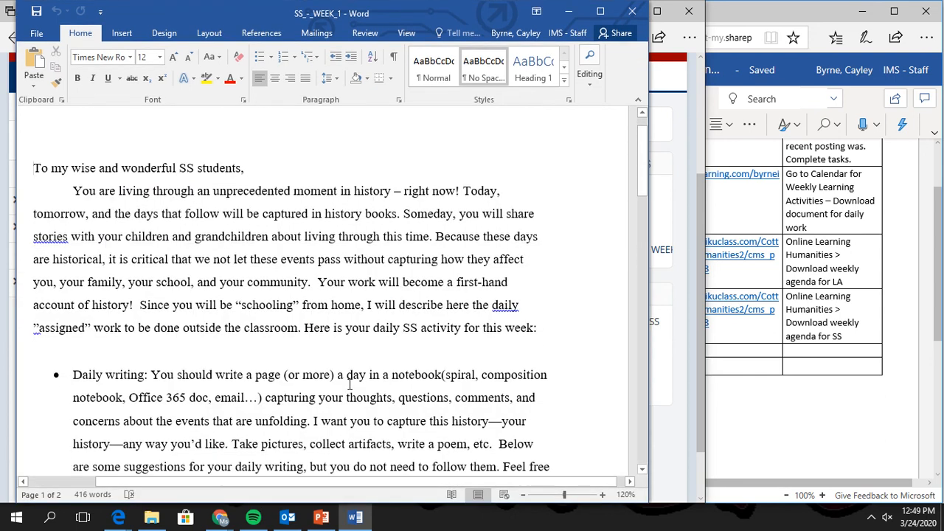
{"action": "scroll", "coordinate": [350, 383], "scroll_direction": "down", "scroll_amount": 5}
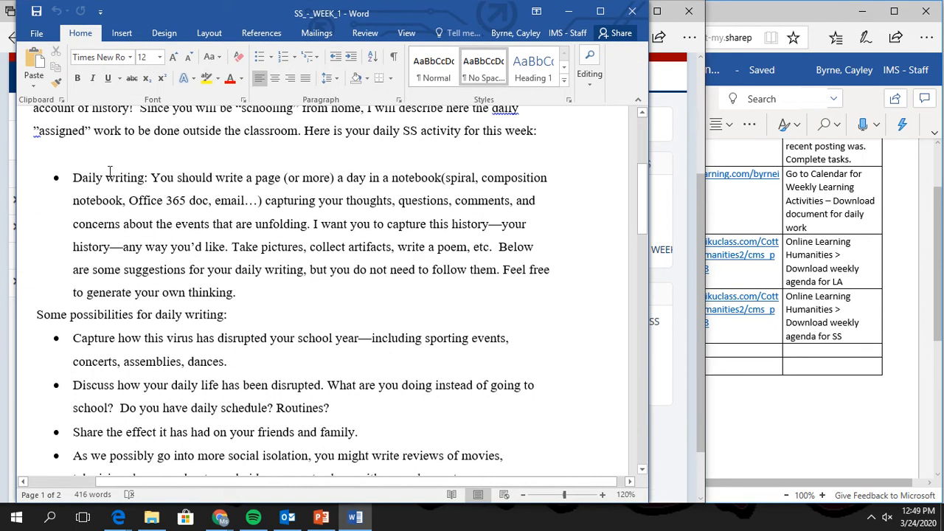
{"action": "scroll", "coordinate": [109, 172], "scroll_direction": "down", "scroll_amount": 2}
{"action": "scroll", "coordinate": [118, 231], "scroll_direction": "down", "scroll_amount": 3}
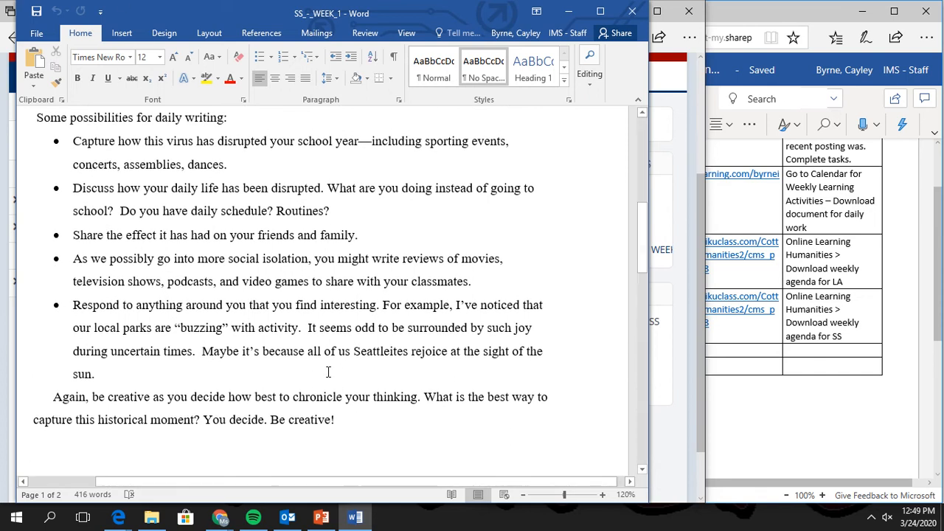
{"action": "scroll", "coordinate": [303, 375], "scroll_direction": "down", "scroll_amount": 3}
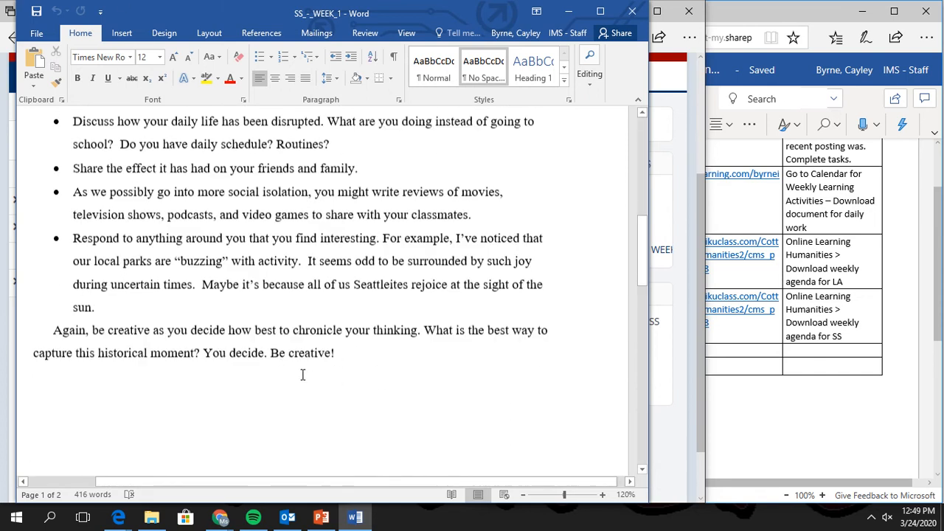
{"action": "scroll", "coordinate": [303, 374], "scroll_direction": "up", "scroll_amount": 10}
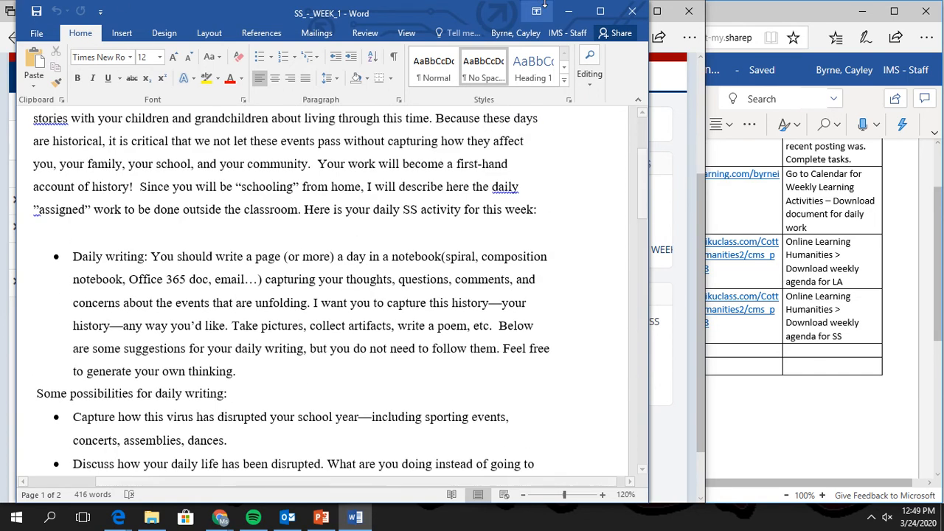
Close the desktop letter, the math weekly activities document and the Word start page.
{"action": "left_click", "coordinate": [633, 12]}
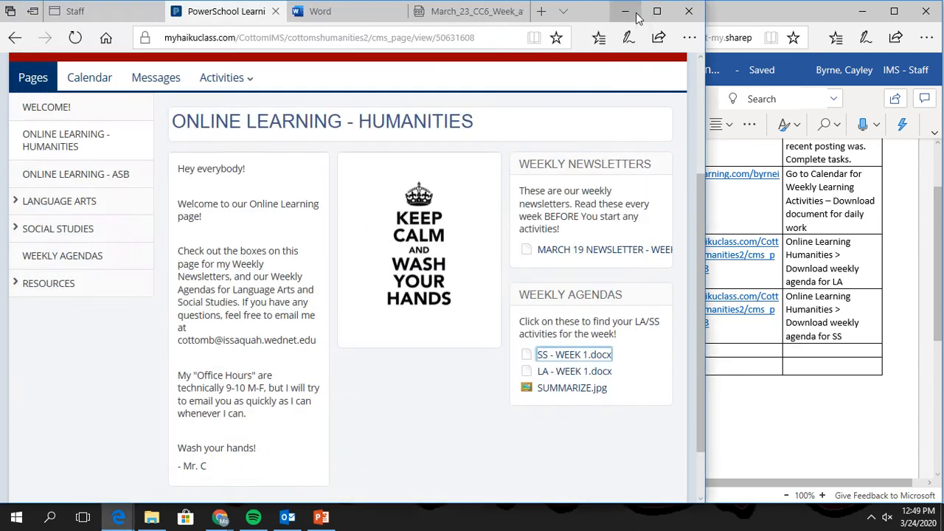
{"action": "left_click", "coordinate": [838, 426]}
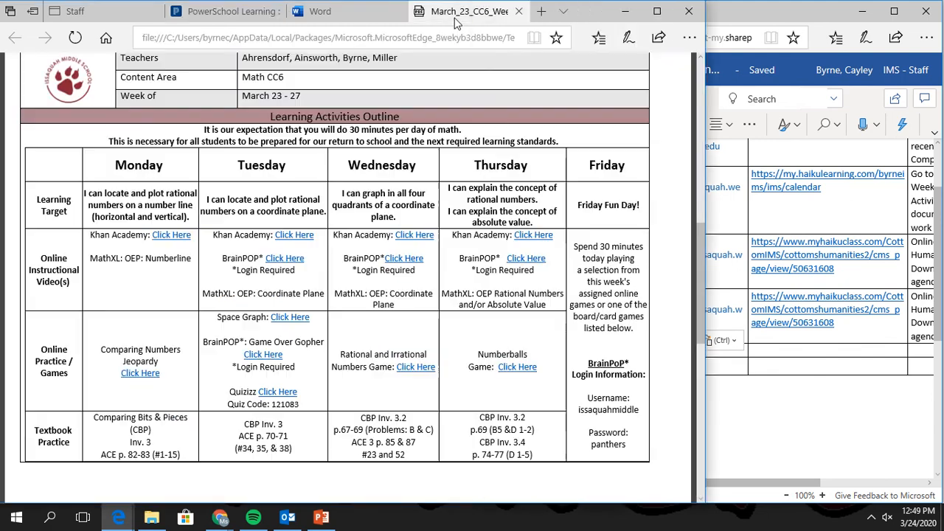
{"action": "left_click", "coordinate": [456, 21]}
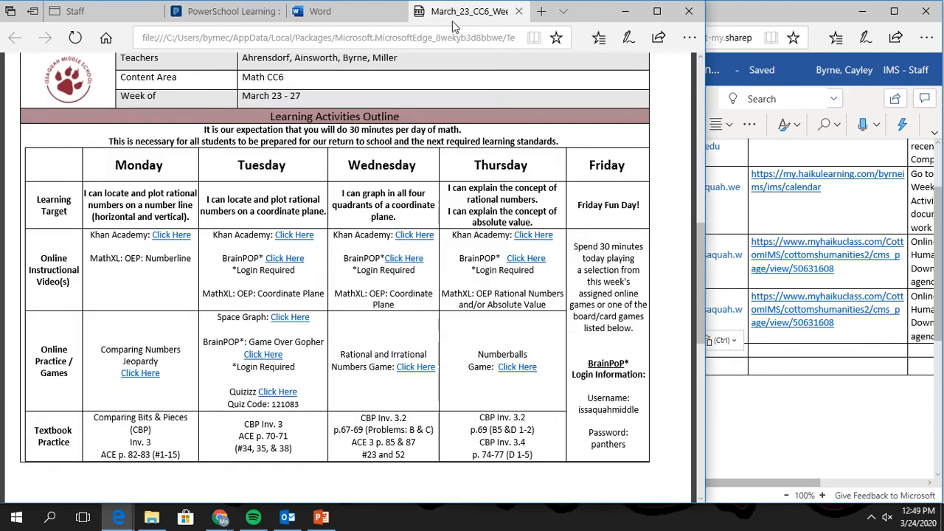
{"action": "mouse_move", "coordinate": [398, 25]}
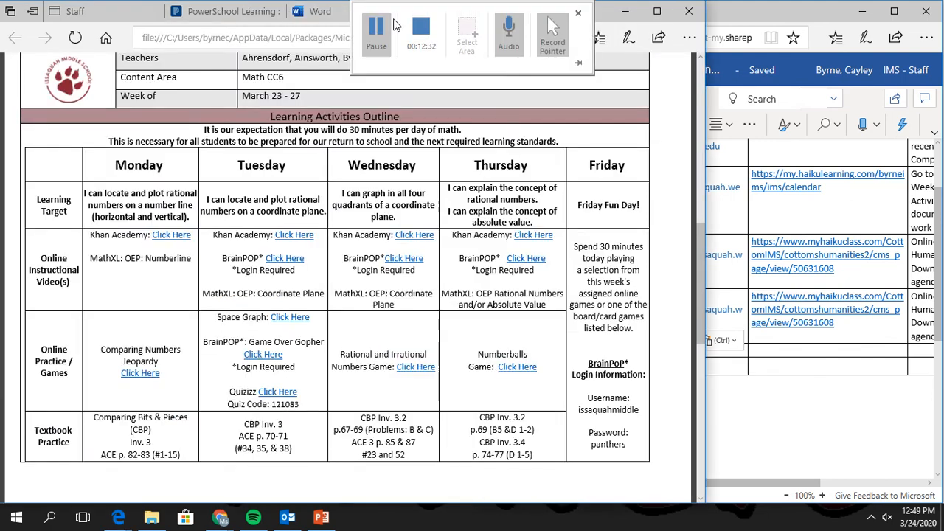
{"action": "left_click", "coordinate": [515, 12]}
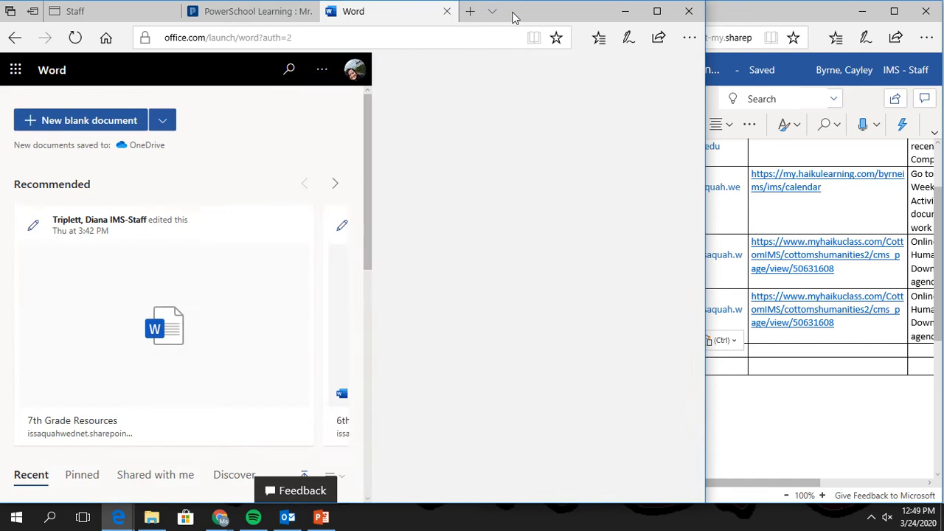
{"action": "left_click", "coordinate": [447, 13]}
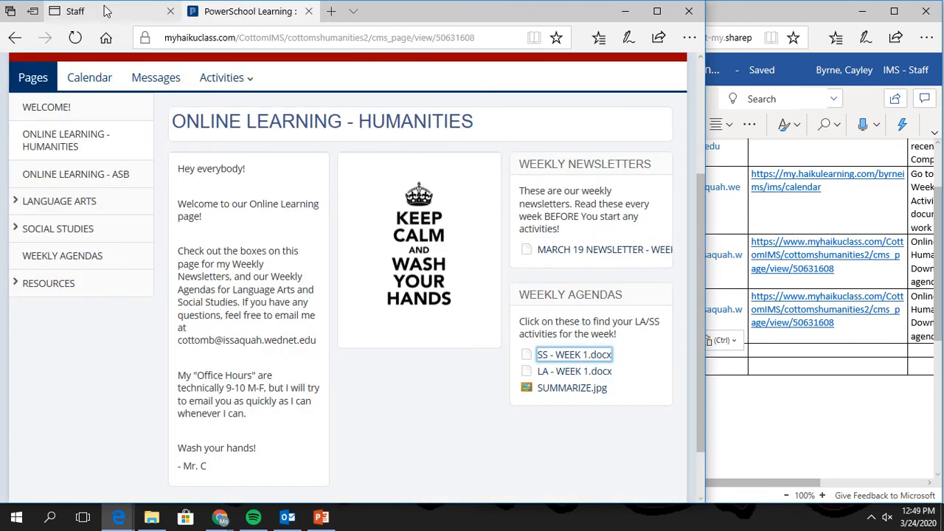
Close the Online Learning - Humanities page and open the Math teacher's PowerSchool class page.
{"action": "left_click", "coordinate": [309, 11]}
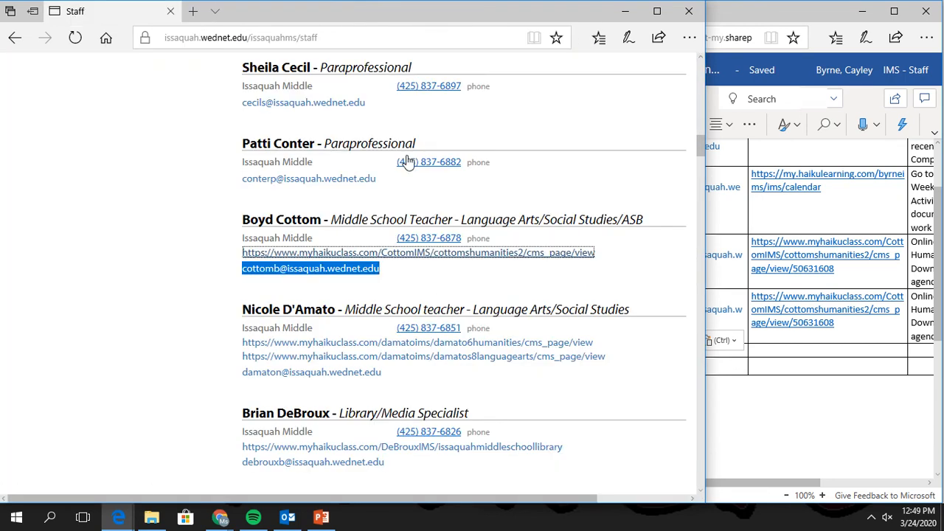
{"action": "scroll", "coordinate": [371, 375], "scroll_direction": "up", "scroll_amount": 3}
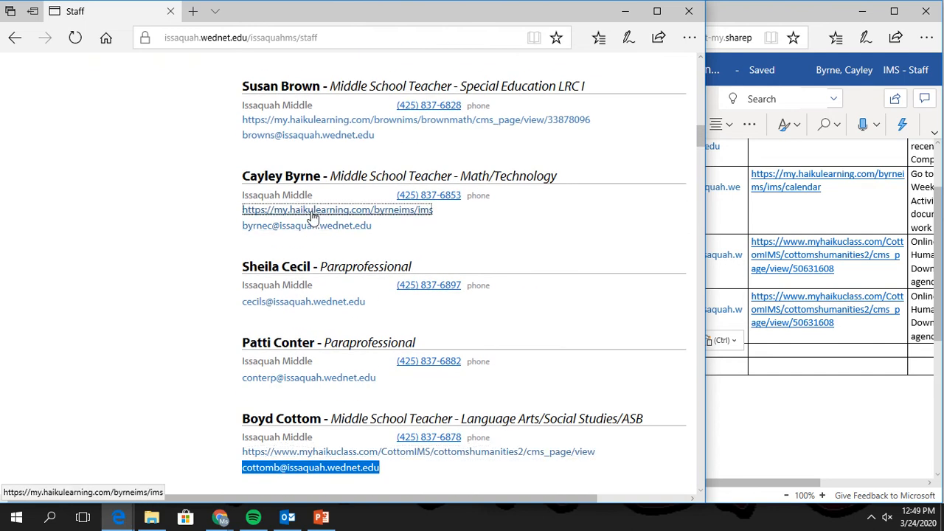
{"action": "left_click", "coordinate": [313, 214]}
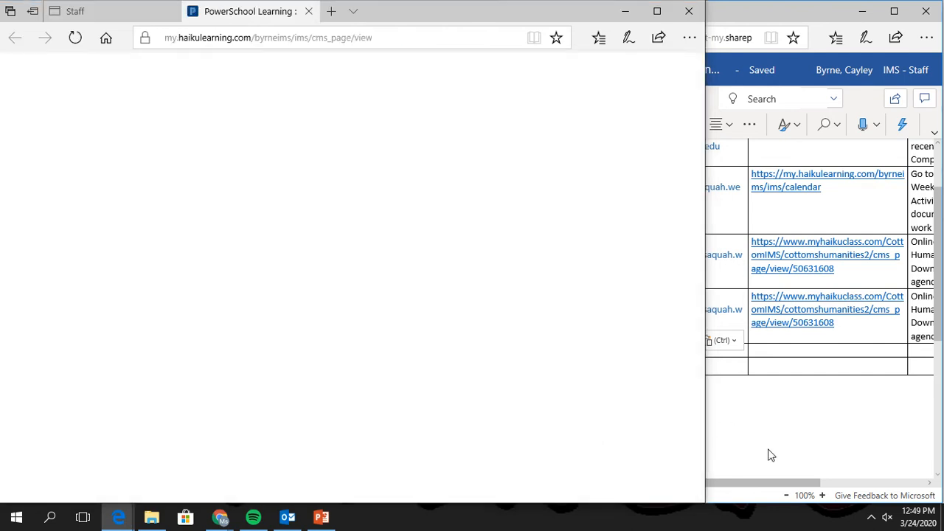
{"action": "left_click", "coordinate": [768, 449]}
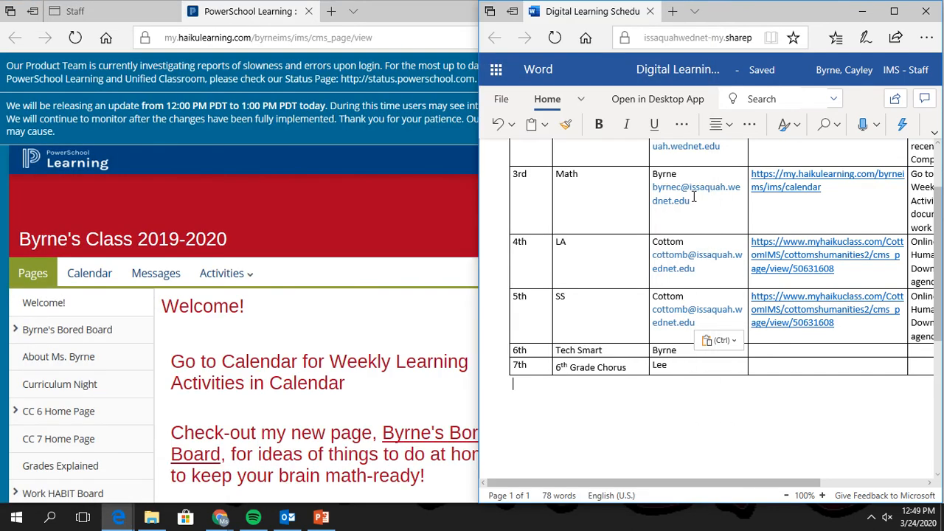
Copy the 3rd-period teacher's e-mail onto a new line under the 6th-period teacher's name.
{"action": "scroll", "coordinate": [672, 188], "scroll_direction": "up", "scroll_amount": 2}
{"action": "double_click", "coordinate": [656, 279]}
{"action": "key", "text": "ctrl+c"}
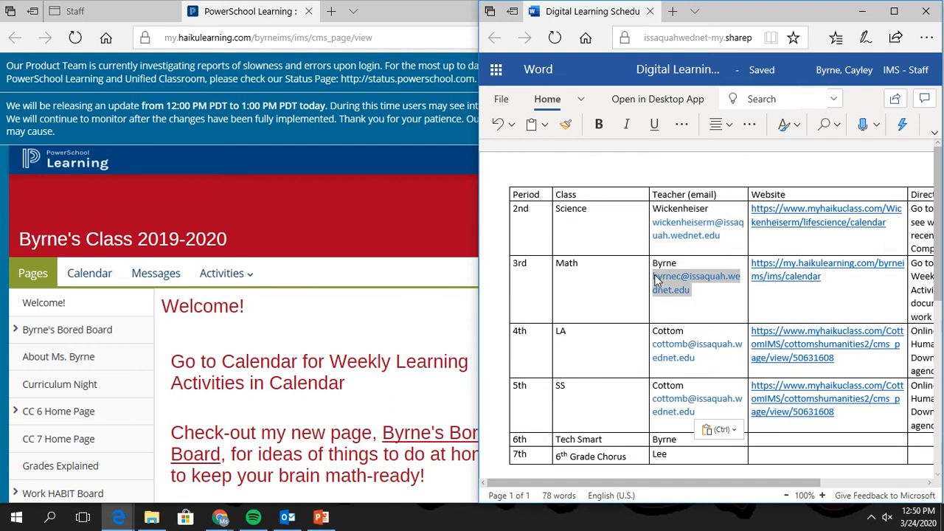
{"action": "scroll", "coordinate": [657, 279], "scroll_direction": "down", "scroll_amount": 2}
{"action": "left_click", "coordinate": [698, 337]}
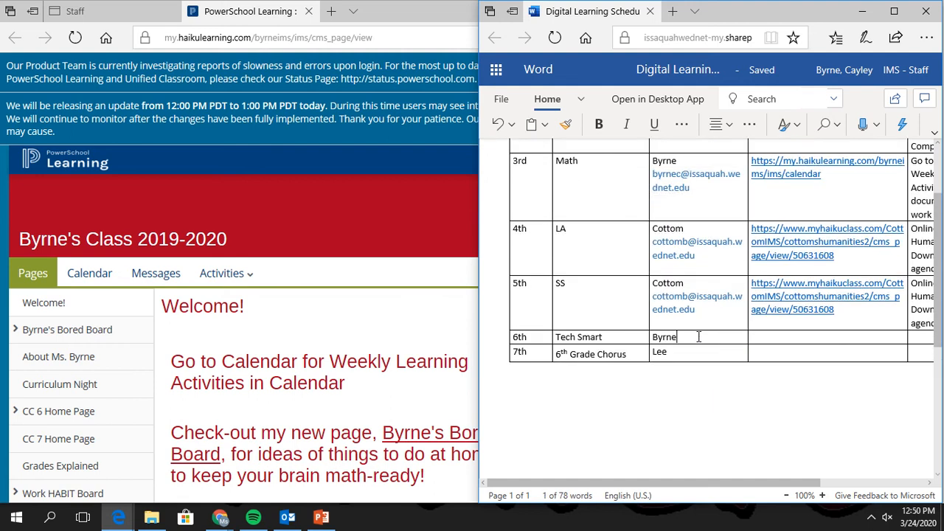
{"action": "key", "text": "Return"}
{"action": "key", "text": "ctrl+v"}
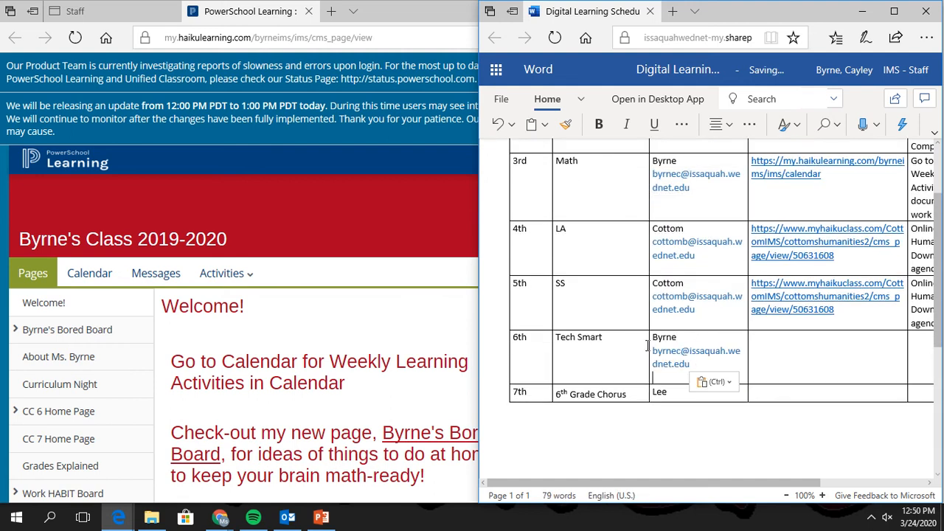
{"action": "key", "text": "BackSpace"}
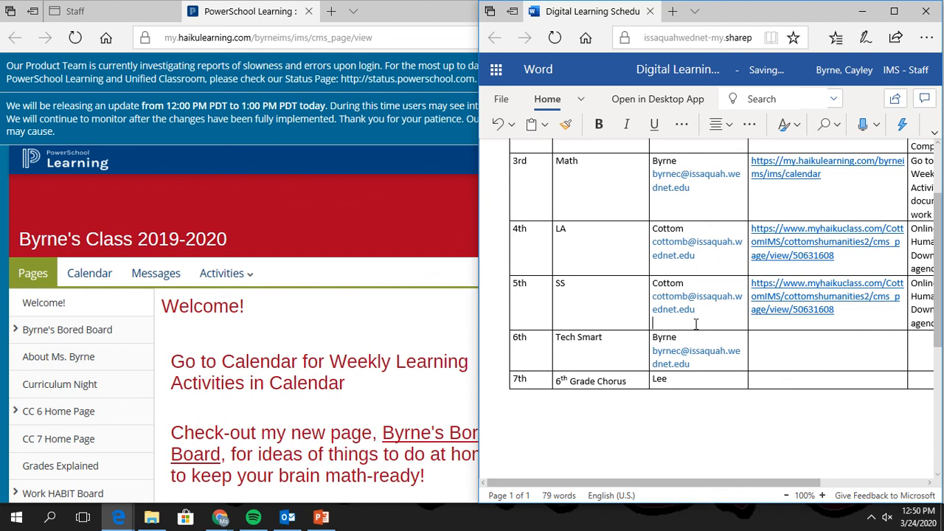
{"action": "left_click", "coordinate": [695, 325]}
Paste the class calendar page's address into the 6th-period Website cell as a live link.
{"action": "left_click", "coordinate": [254, 318]}
{"action": "scroll", "coordinate": [285, 303], "scroll_direction": "down", "scroll_amount": 2}
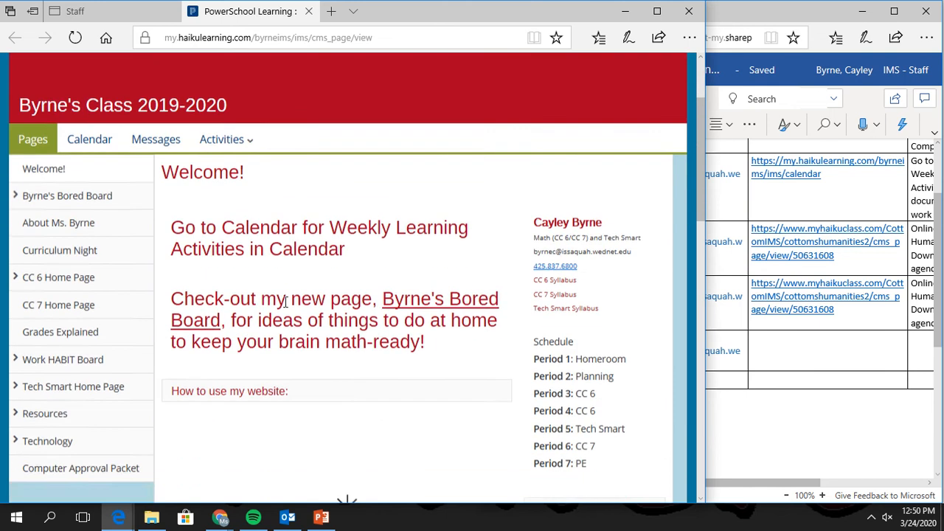
{"action": "left_click", "coordinate": [107, 143]}
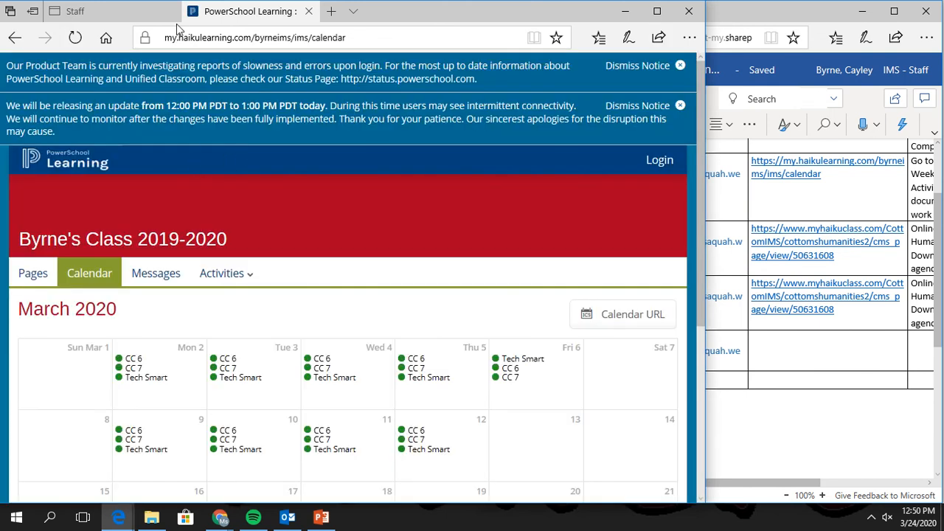
{"action": "left_click", "coordinate": [200, 38]}
{"action": "key", "text": "ctrl+c"}
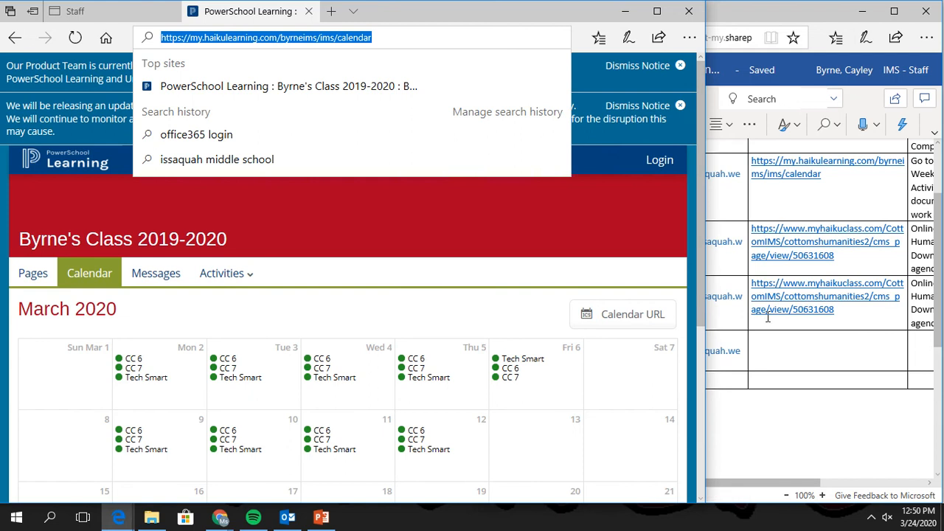
{"action": "left_click", "coordinate": [777, 353]}
{"action": "key", "text": "ctrl+v"}
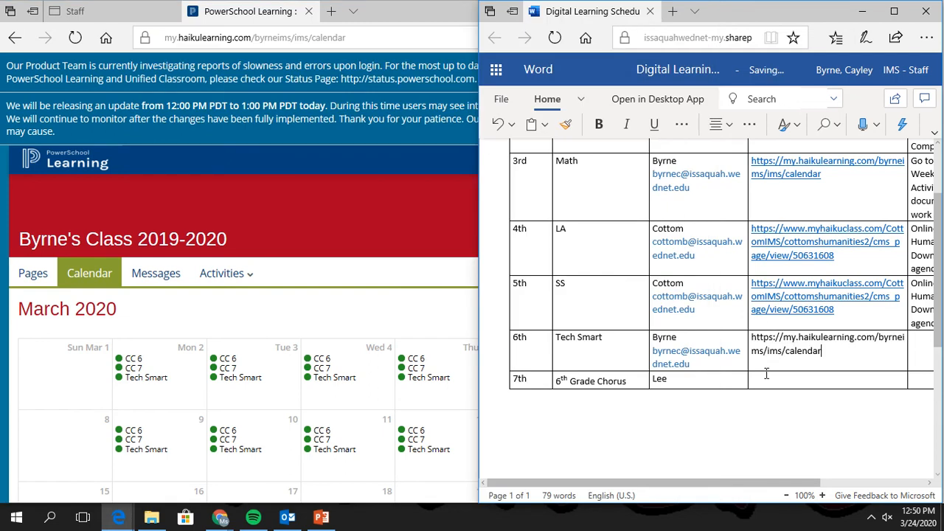
{"action": "key", "text": "Return"}
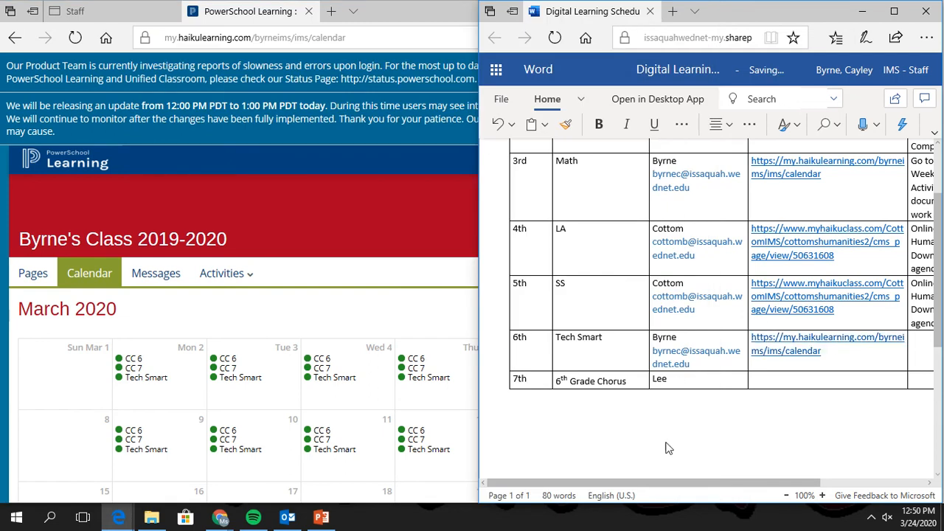
{"action": "left_click_drag", "start_coordinate": [645, 480], "coordinate": [746, 481]}
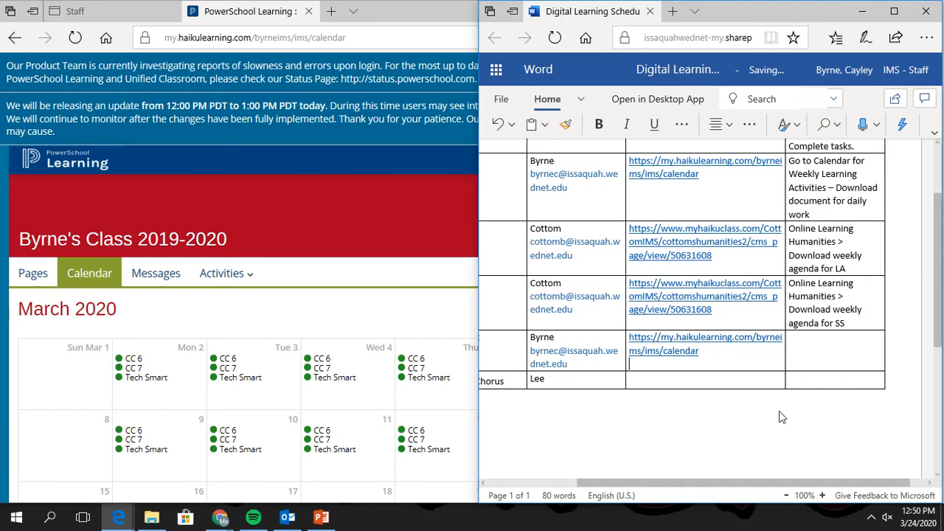
{"action": "scroll", "coordinate": [805, 207], "scroll_direction": "up", "scroll_amount": 1}
{"action": "scroll", "coordinate": [817, 265], "scroll_direction": "up", "scroll_amount": 1}
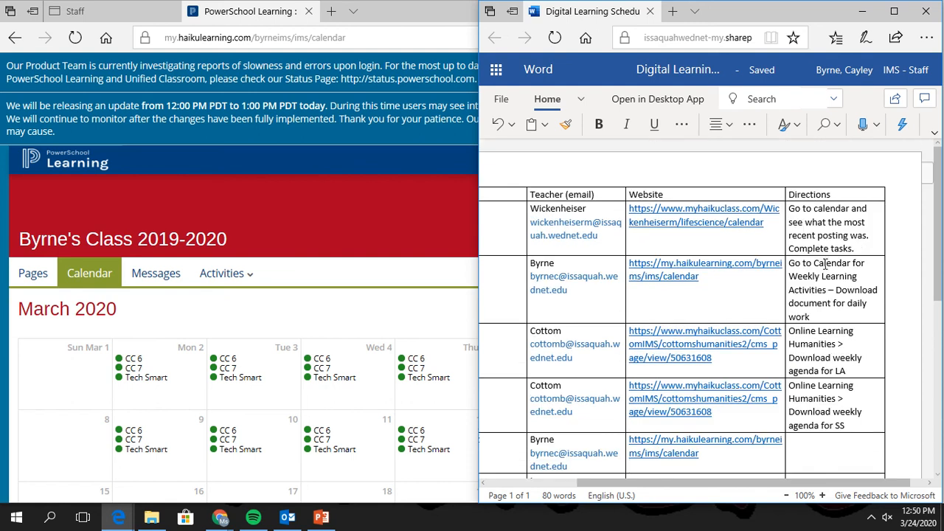
{"action": "scroll", "coordinate": [801, 364], "scroll_direction": "down", "scroll_amount": 3}
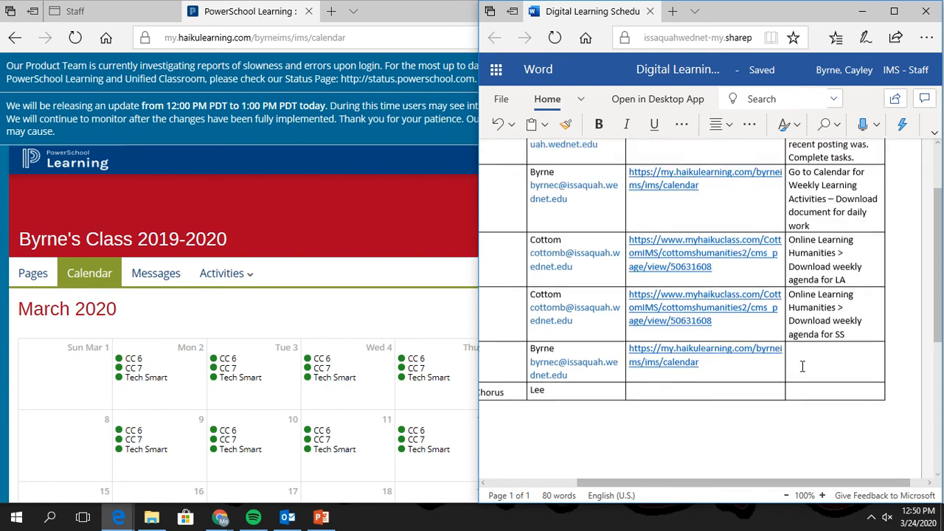
{"action": "scroll", "coordinate": [236, 361], "scroll_direction": "down", "scroll_amount": 3}
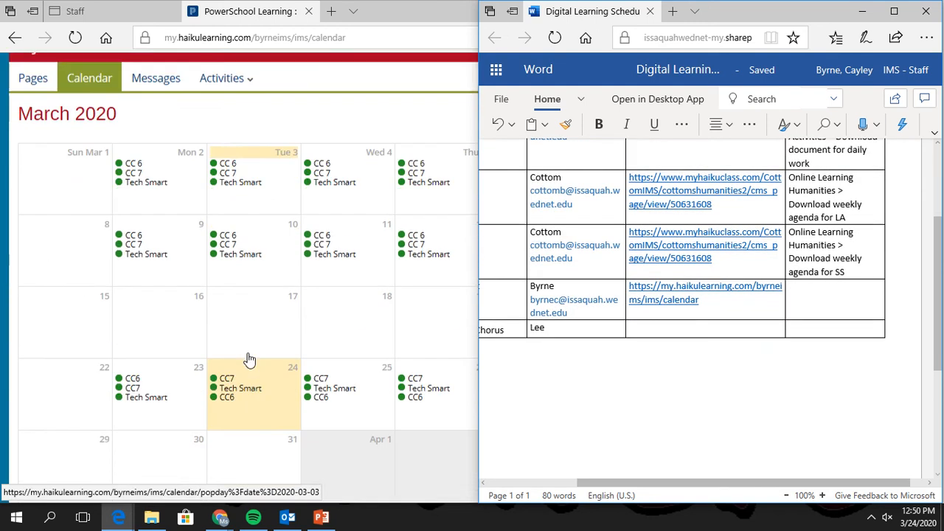
Enter 'Click on Tech Smart for that date in calendar – pick from activities' as the 6th-period directions.
{"action": "left_click", "coordinate": [243, 382]}
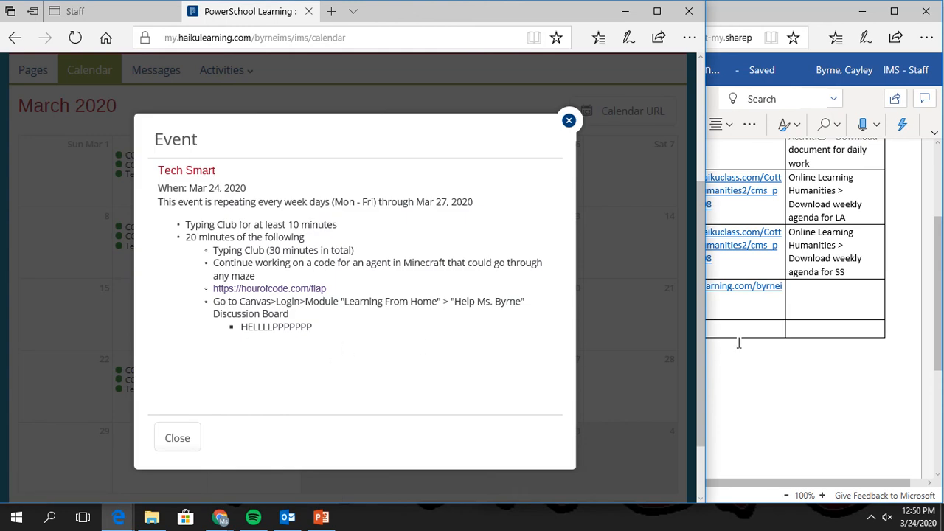
{"action": "left_click", "coordinate": [839, 306]}
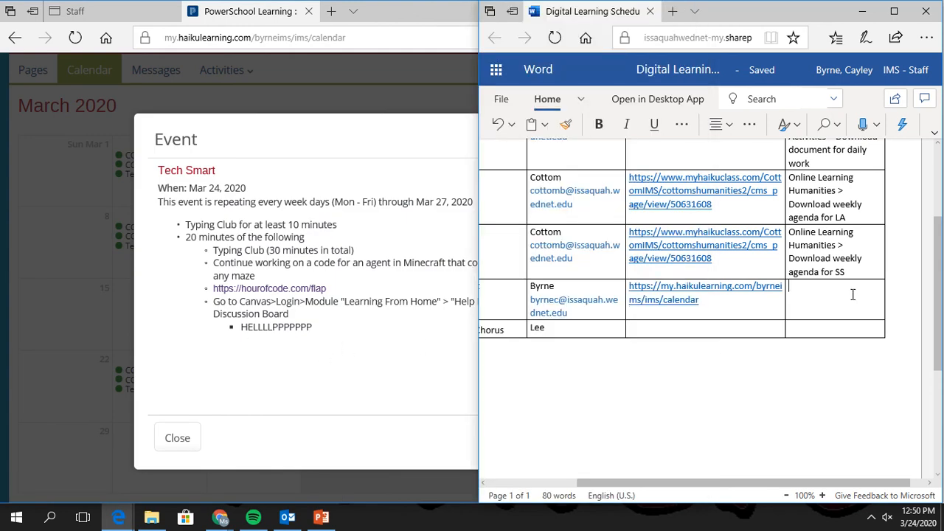
{"action": "type", "text": "Click on Tech Smart for that"}
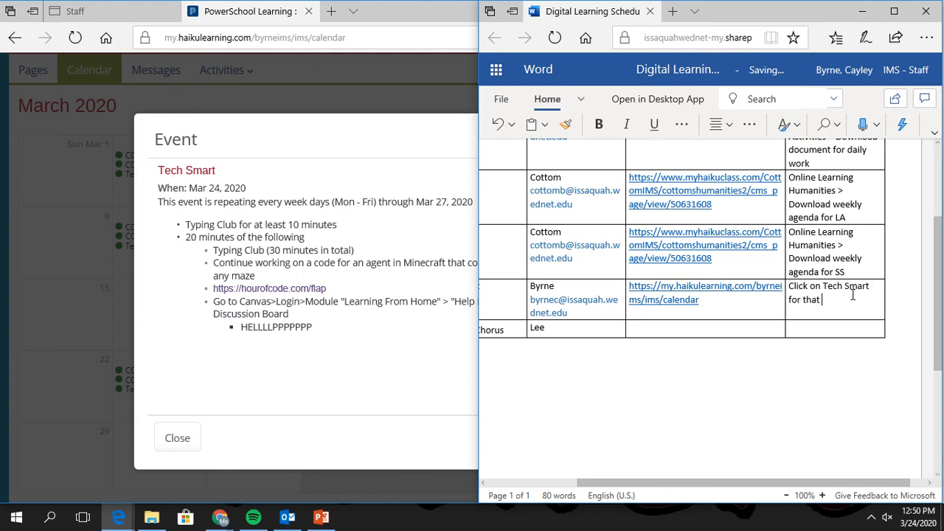
{"action": "type", "text": "endar – pick"}
{"action": "type", "text": "from activities"}
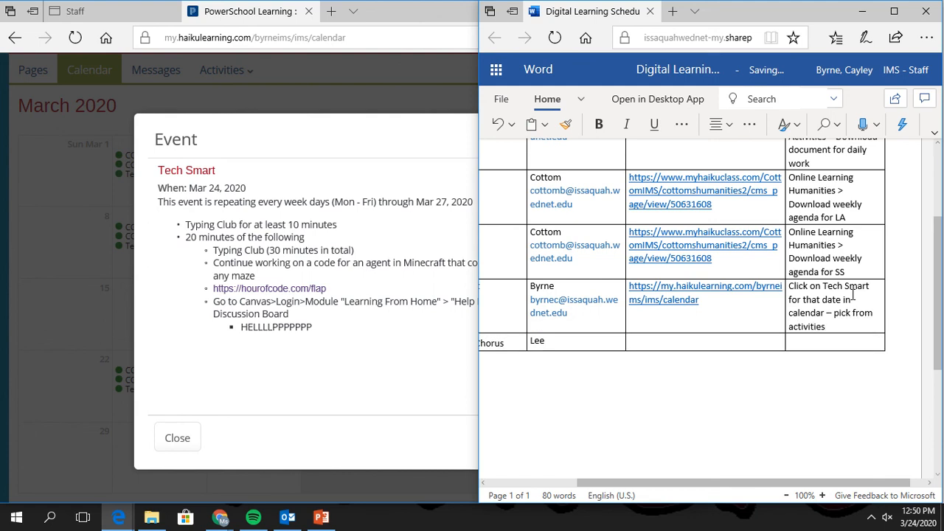
{"action": "scroll", "coordinate": [867, 259], "scroll_direction": "up", "scroll_amount": 4}
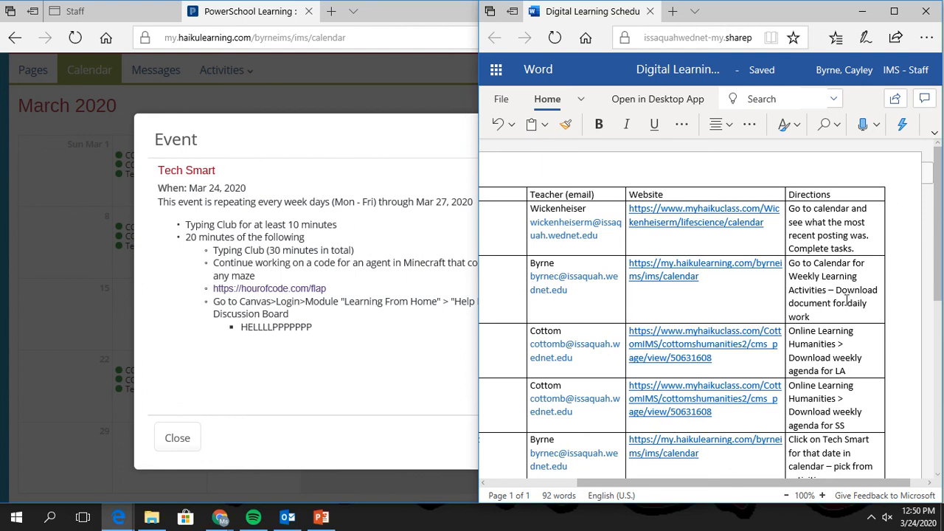
{"action": "scroll", "coordinate": [708, 389], "scroll_direction": "down", "scroll_amount": 5}
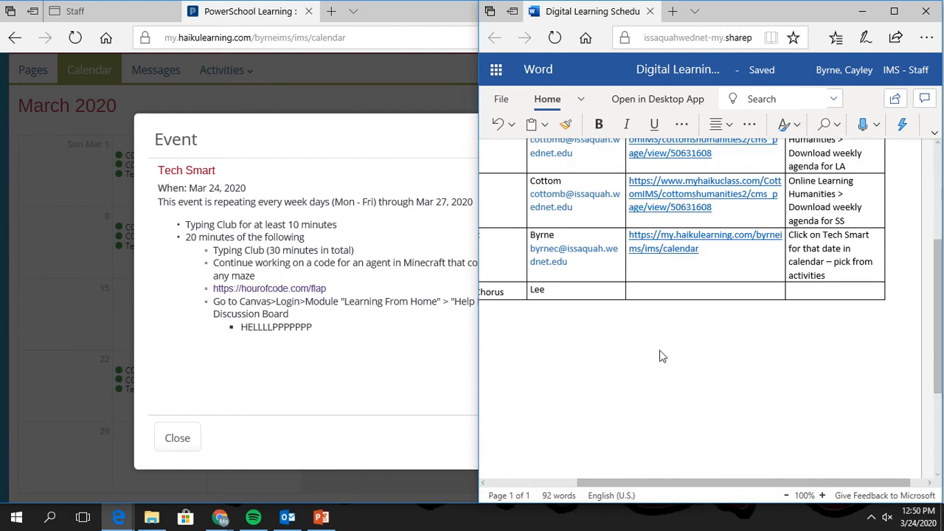
{"action": "left_click_drag", "start_coordinate": [642, 483], "coordinate": [521, 478]}
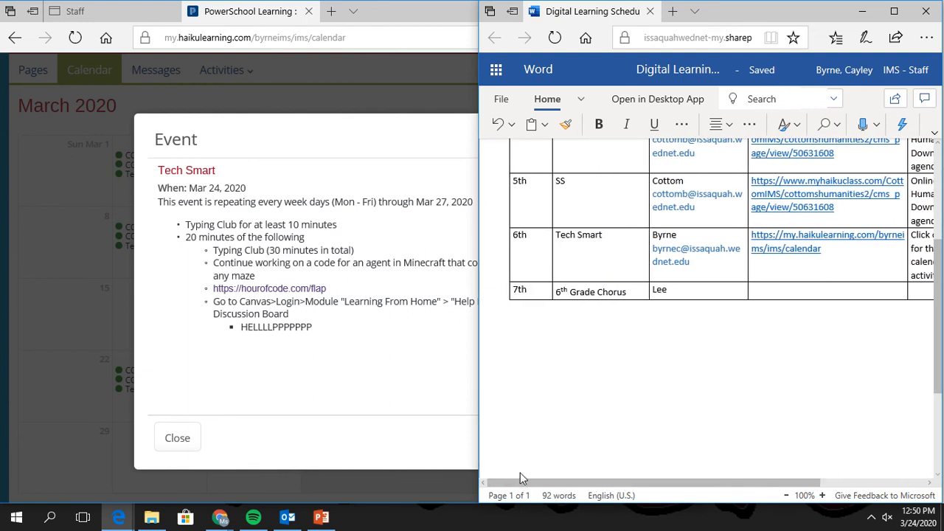
Close the Tech Smart event details in the PowerSchool calendar.
{"action": "left_click", "coordinate": [328, 371]}
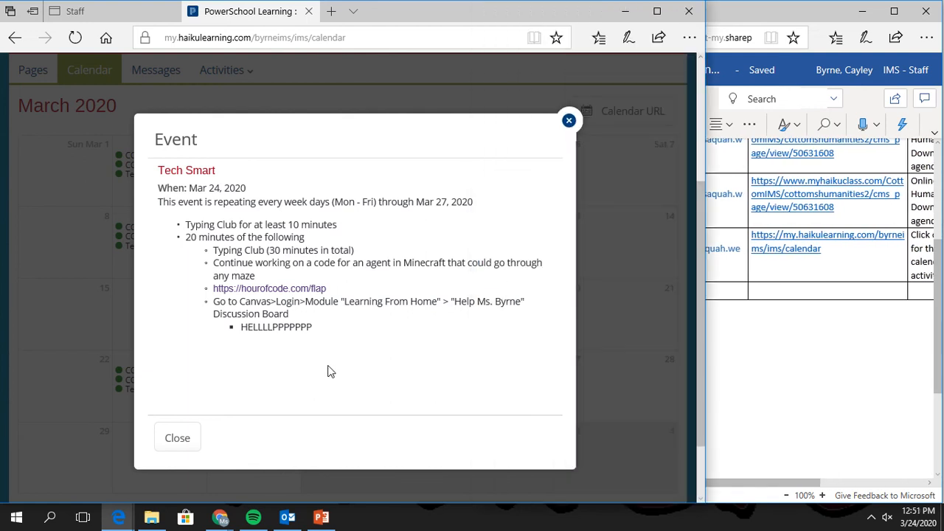
{"action": "left_click", "coordinate": [569, 121]}
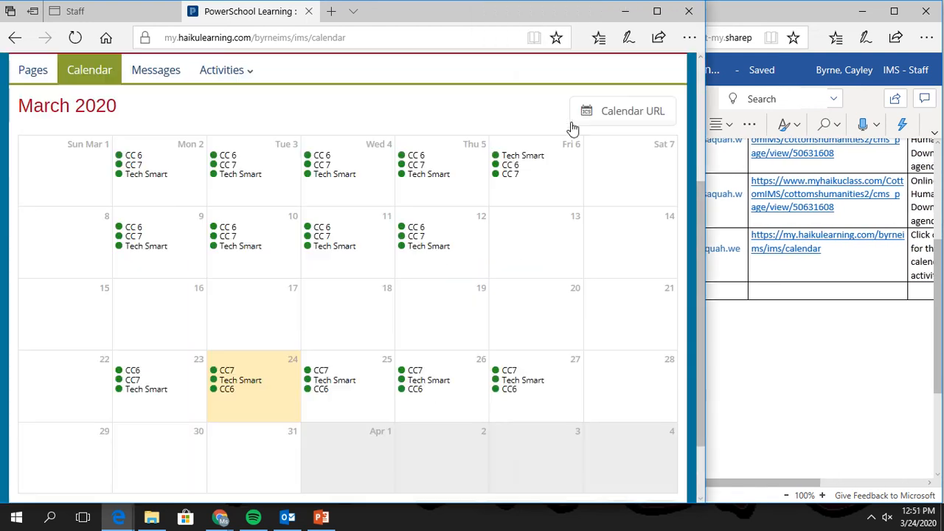
{"action": "left_click", "coordinate": [737, 395]}
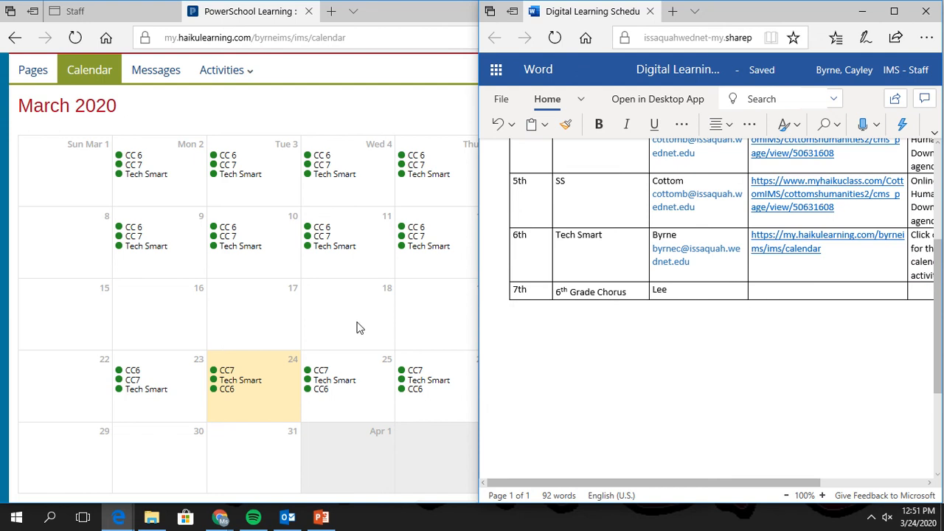
{"action": "left_click", "coordinate": [310, 15]}
Close the calendar tab and select the chorus teacher's e-mail in the staff directory.
{"action": "left_click", "coordinate": [310, 15]}
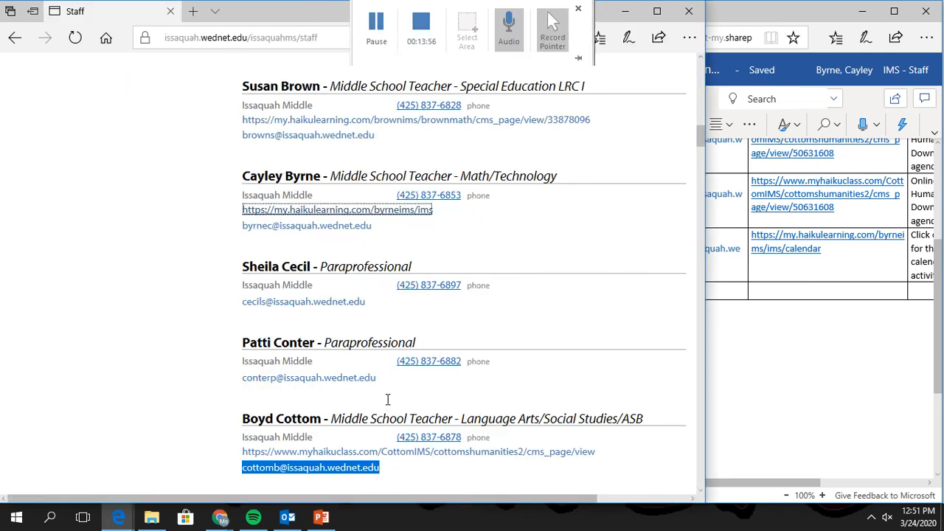
{"action": "scroll", "coordinate": [388, 398], "scroll_direction": "down", "scroll_amount": 15}
{"action": "scroll", "coordinate": [386, 403], "scroll_direction": "down", "scroll_amount": 20}
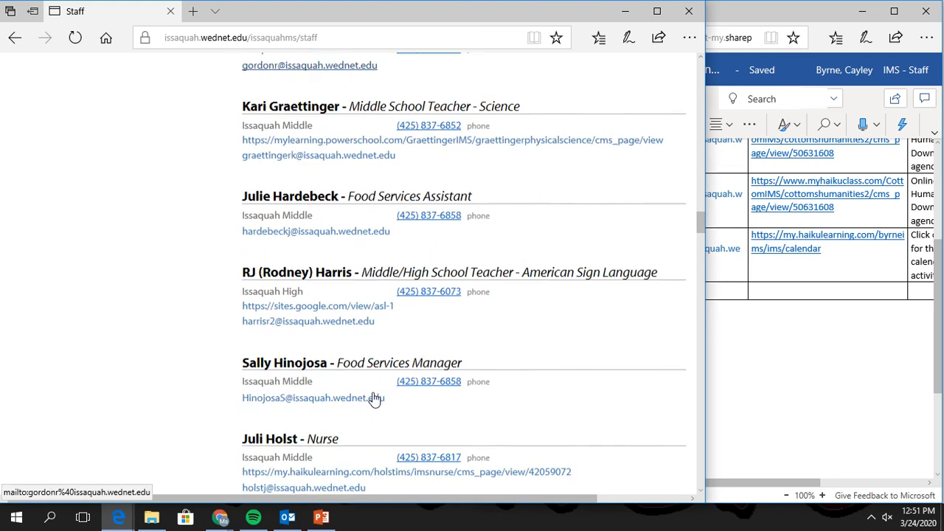
{"action": "scroll", "coordinate": [372, 397], "scroll_direction": "up", "scroll_amount": 5}
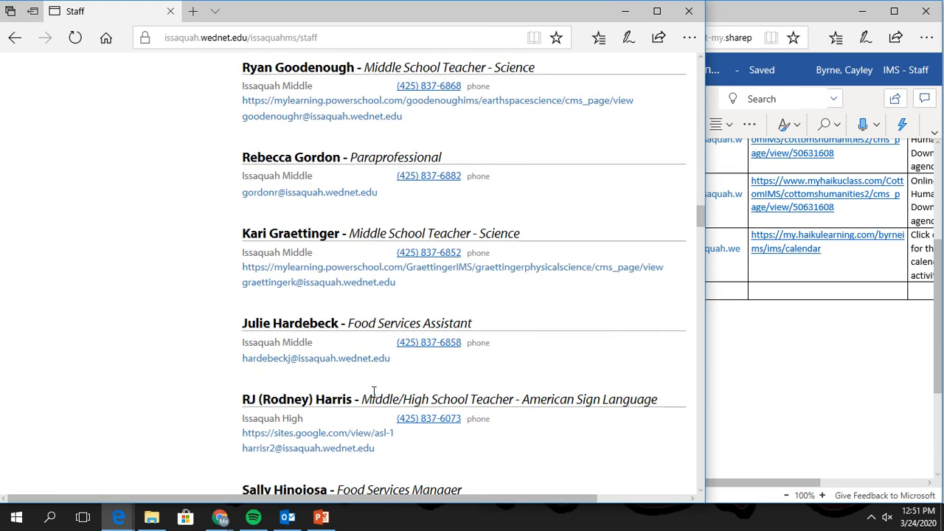
{"action": "scroll", "coordinate": [375, 398], "scroll_direction": "down", "scroll_amount": 9}
{"action": "scroll", "coordinate": [373, 399], "scroll_direction": "down", "scroll_amount": 7}
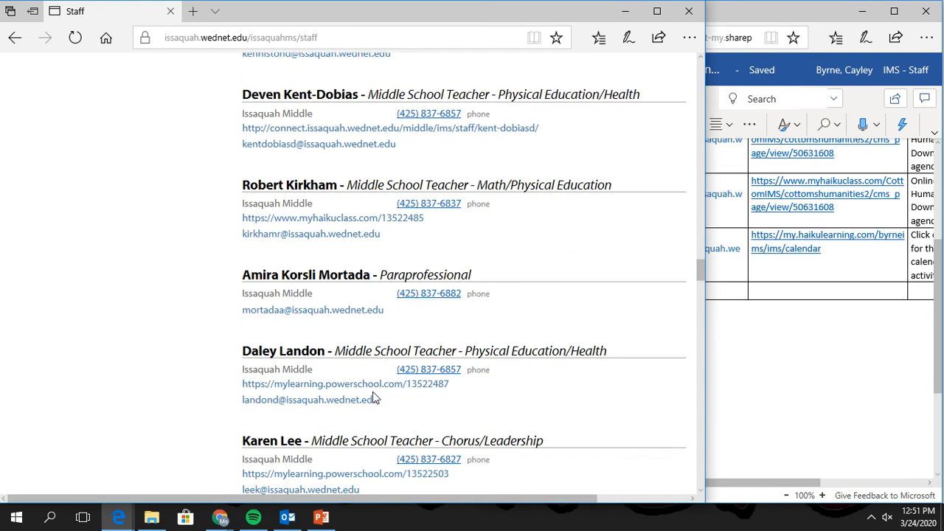
{"action": "scroll", "coordinate": [373, 398], "scroll_direction": "down", "scroll_amount": 1}
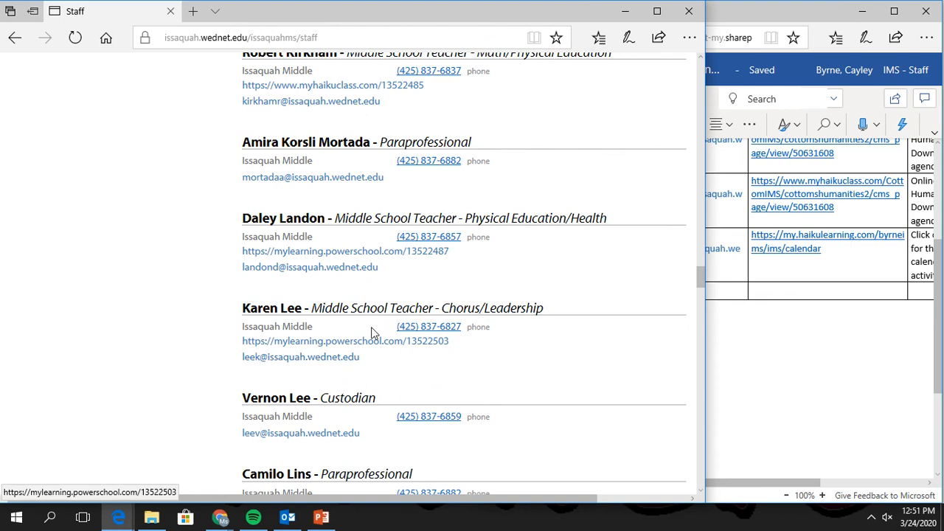
{"action": "left_click_drag", "start_coordinate": [355, 358], "coordinate": [236, 361]}
{"action": "key", "text": "ctrl+c"}
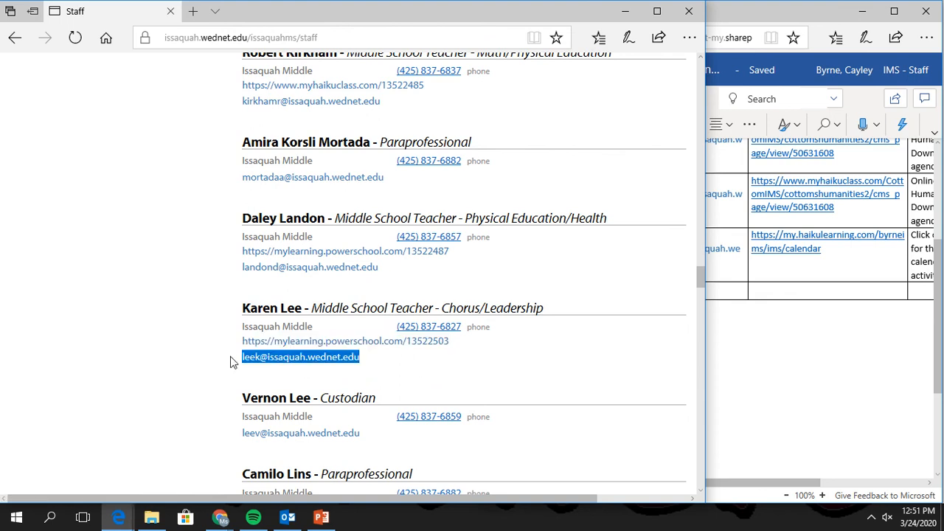
Paste her e-mail under her name in the 7th-period row and open her PowerSchool page.
{"action": "left_click", "coordinate": [806, 332]}
{"action": "double_click", "coordinate": [700, 280]}
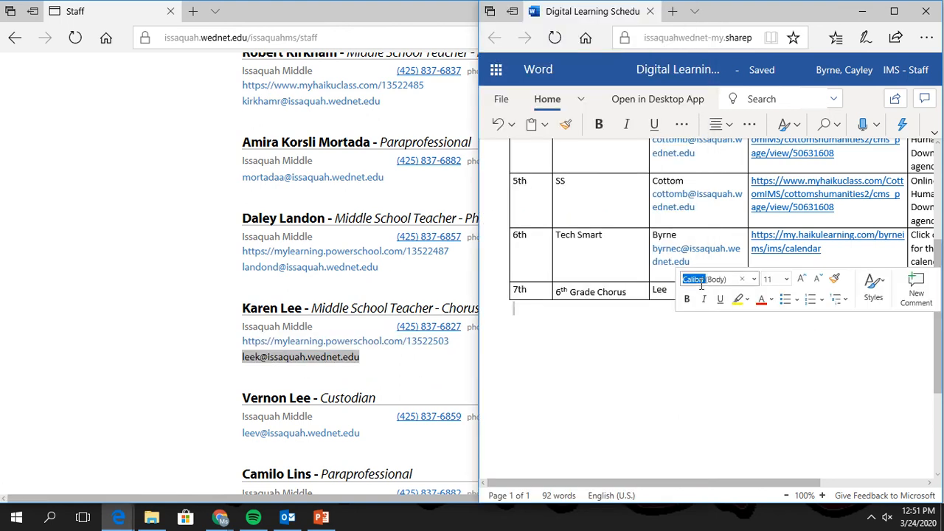
{"action": "left_click", "coordinate": [679, 361]}
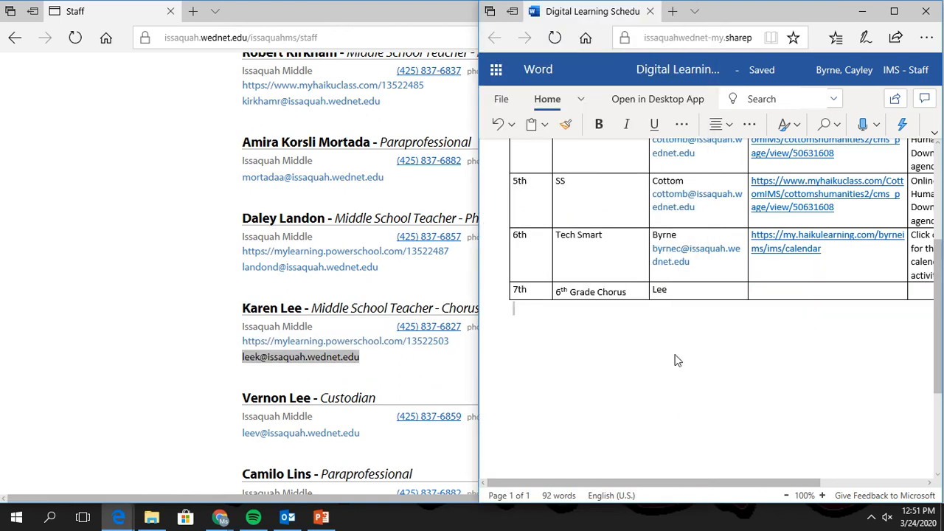
{"action": "left_click", "coordinate": [681, 295]}
{"action": "key", "text": "Return"}
{"action": "key", "text": "ctrl+v"}
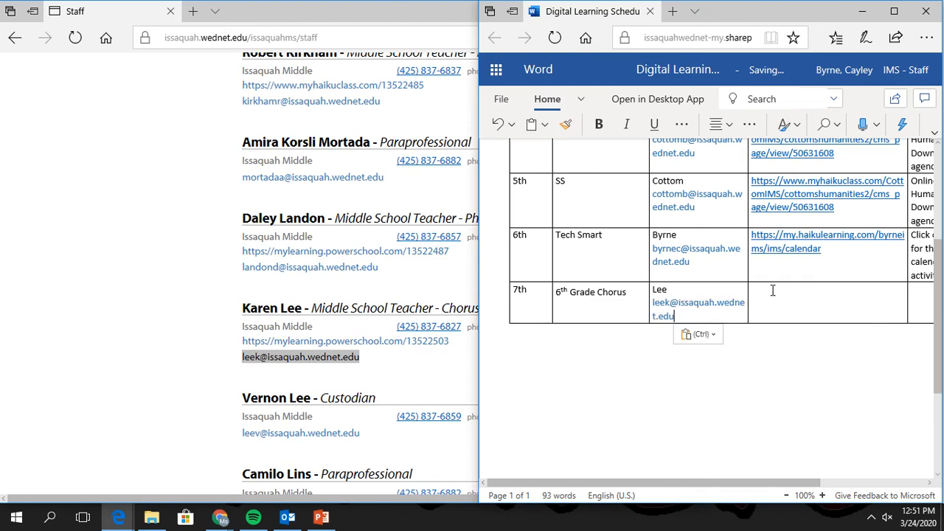
{"action": "left_click", "coordinate": [407, 344]}
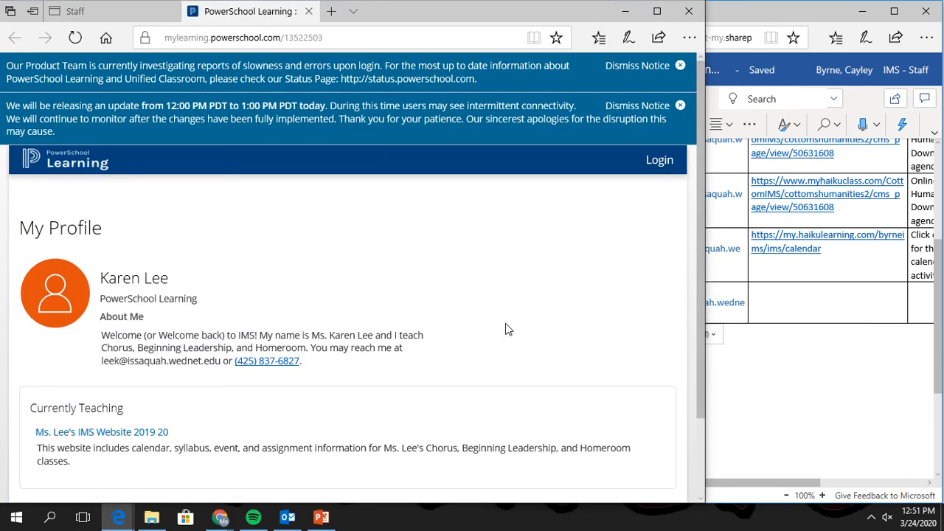
Dismiss both notices and open the chorus teacher's class website to read the Chorus activity.
{"action": "left_click", "coordinate": [681, 65]}
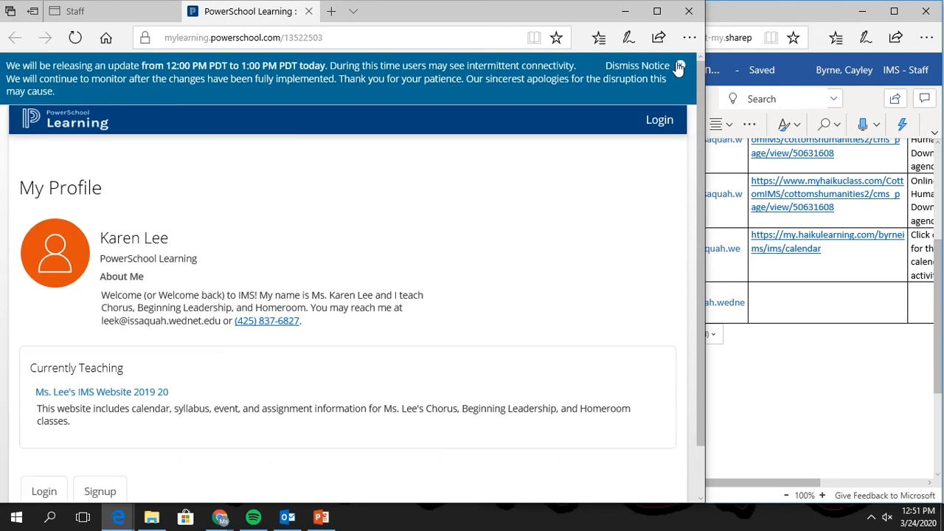
{"action": "left_click", "coordinate": [680, 66]}
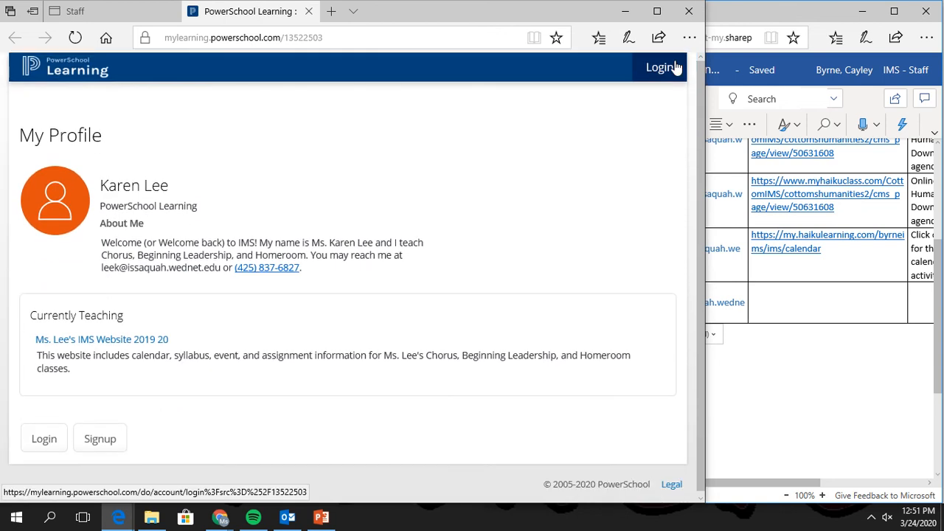
{"action": "left_click", "coordinate": [102, 340]}
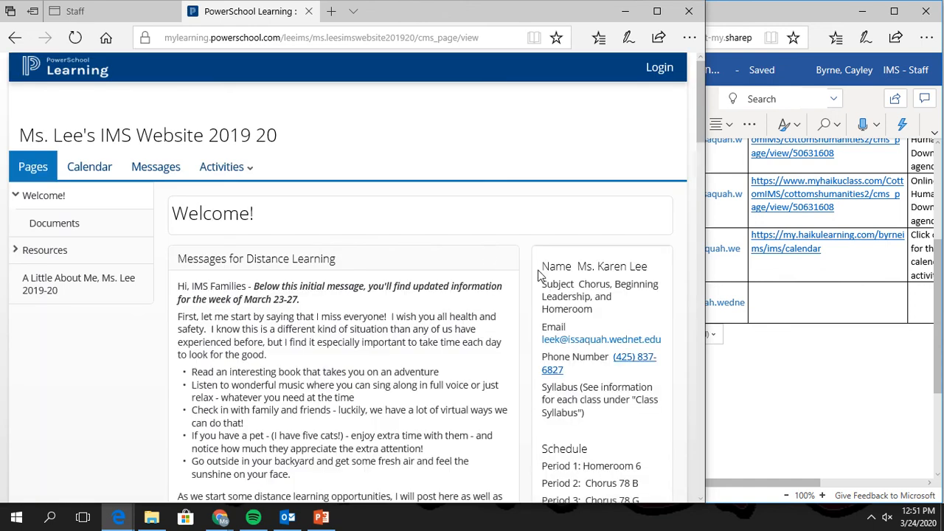
{"action": "scroll", "coordinate": [442, 256], "scroll_direction": "down", "scroll_amount": 1}
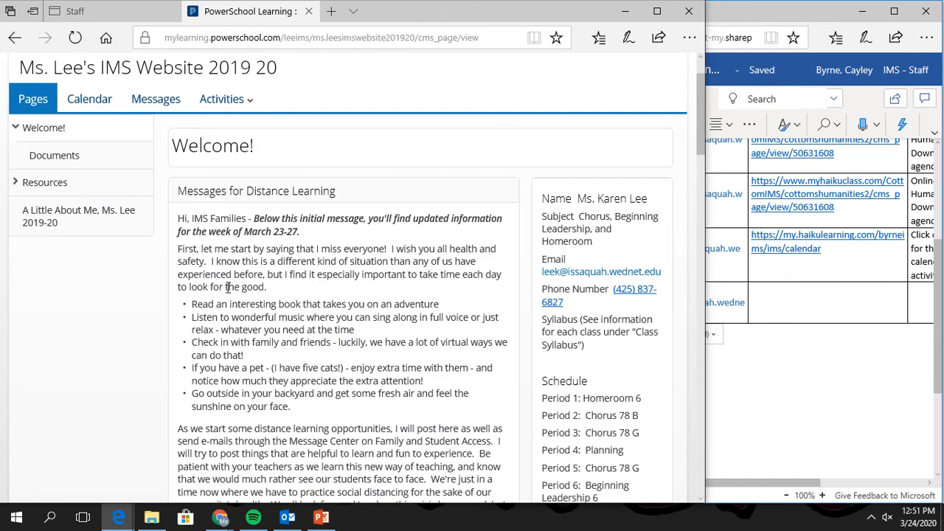
{"action": "scroll", "coordinate": [378, 280], "scroll_direction": "down", "scroll_amount": 1}
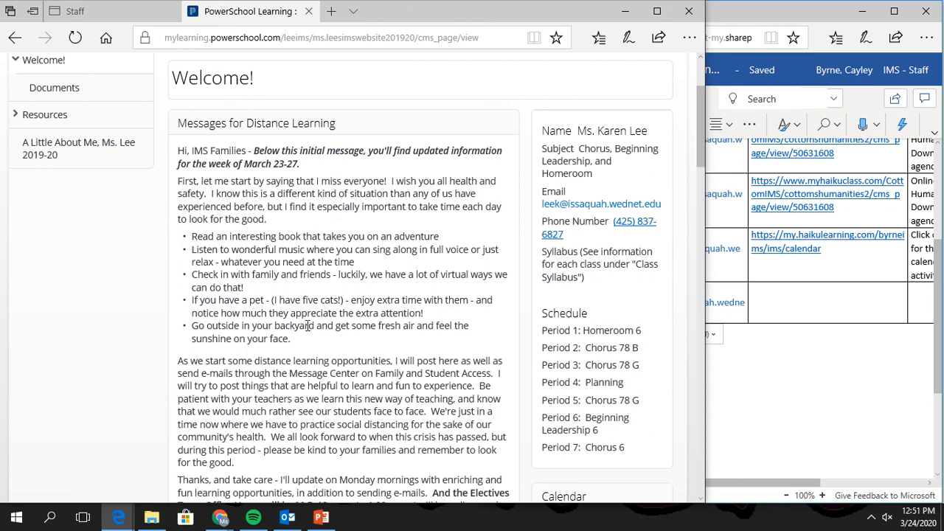
{"action": "scroll", "coordinate": [348, 357], "scroll_direction": "down", "scroll_amount": 2}
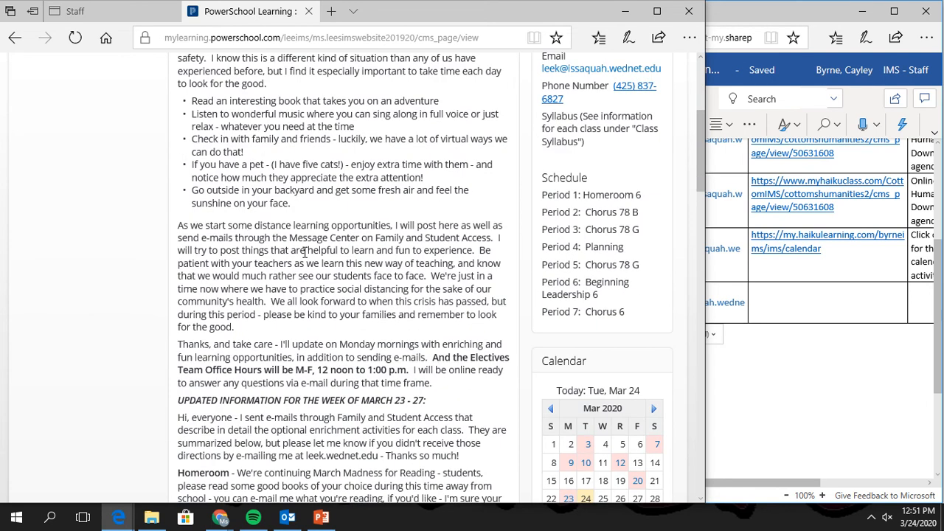
{"action": "scroll", "coordinate": [305, 252], "scroll_direction": "down", "scroll_amount": 2}
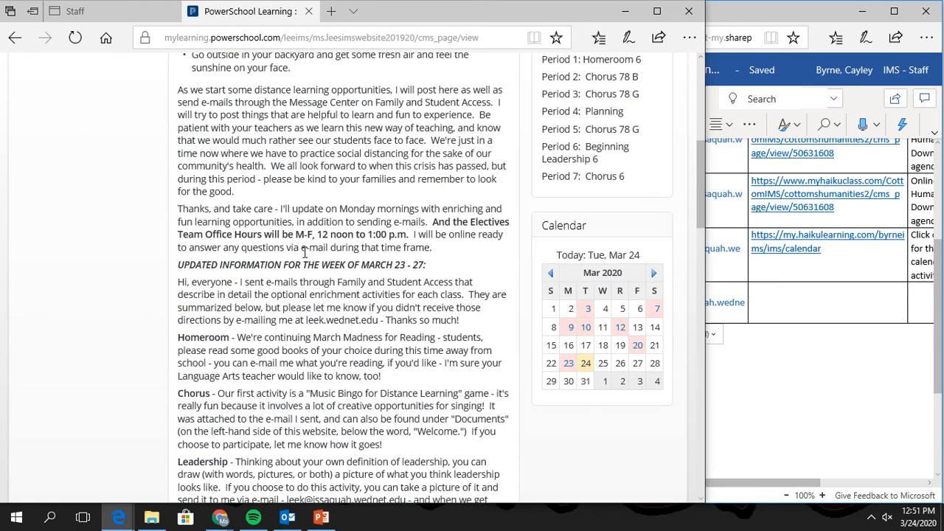
{"action": "scroll", "coordinate": [374, 319], "scroll_direction": "down", "scroll_amount": 1}
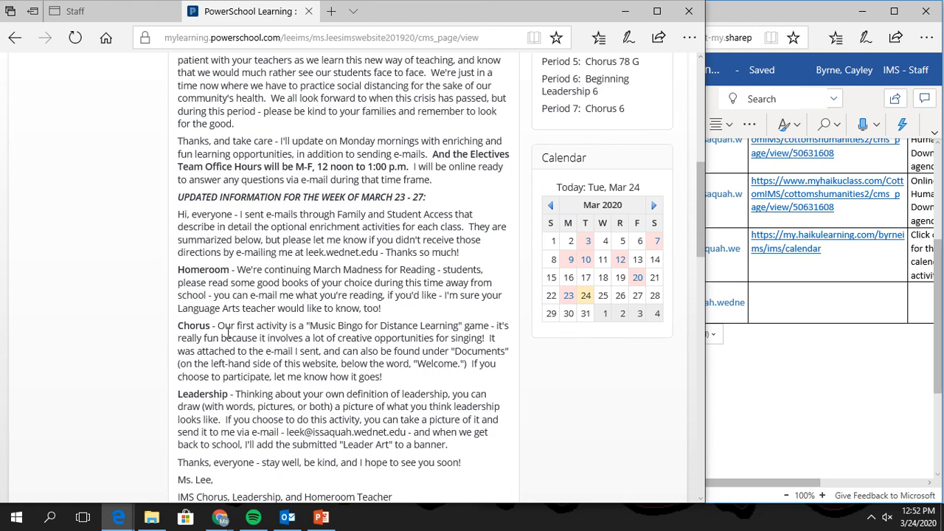
{"action": "left_click_drag", "start_coordinate": [222, 353], "coordinate": [380, 354]}
{"action": "left_click", "coordinate": [433, 354]}
View the Messages page, return to Welcome, and select the page's web address.
{"action": "scroll", "coordinate": [317, 397], "scroll_direction": "down", "scroll_amount": 6}
{"action": "scroll", "coordinate": [322, 394], "scroll_direction": "up", "scroll_amount": 12}
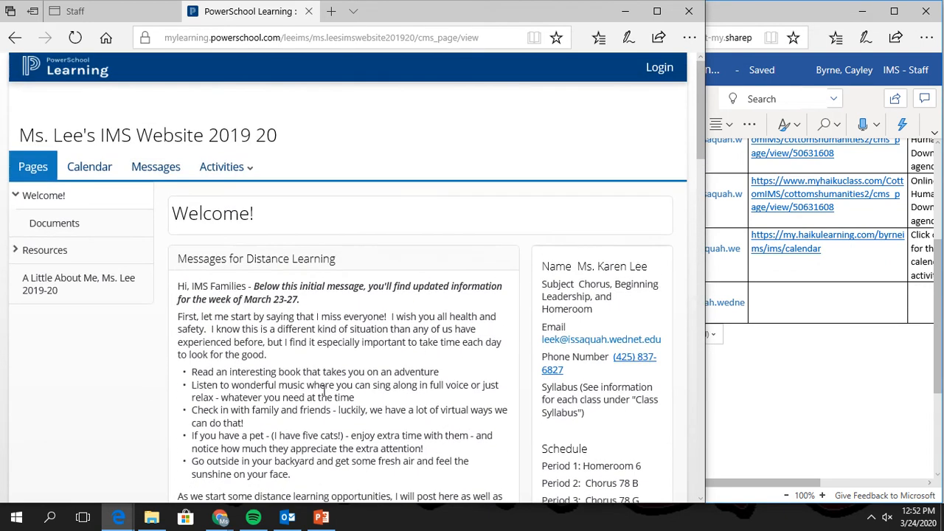
{"action": "left_click", "coordinate": [147, 168]}
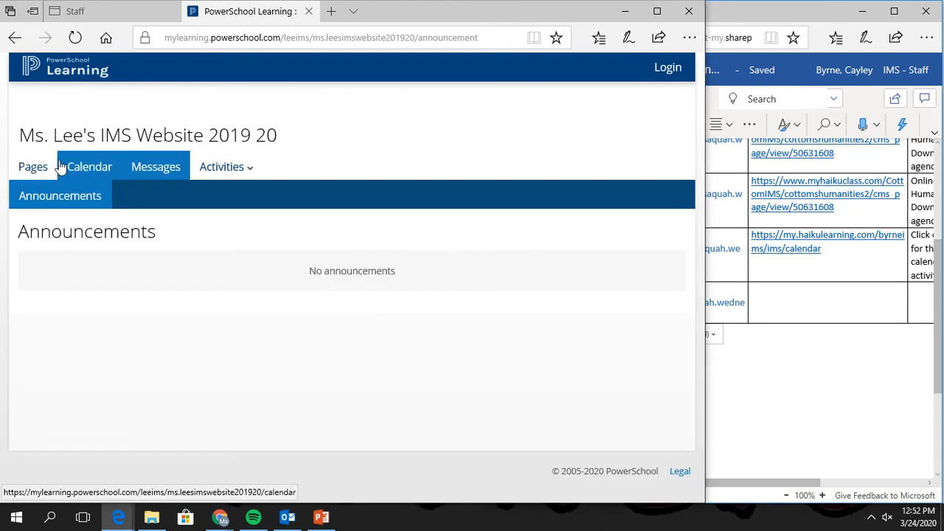
{"action": "left_click", "coordinate": [43, 168]}
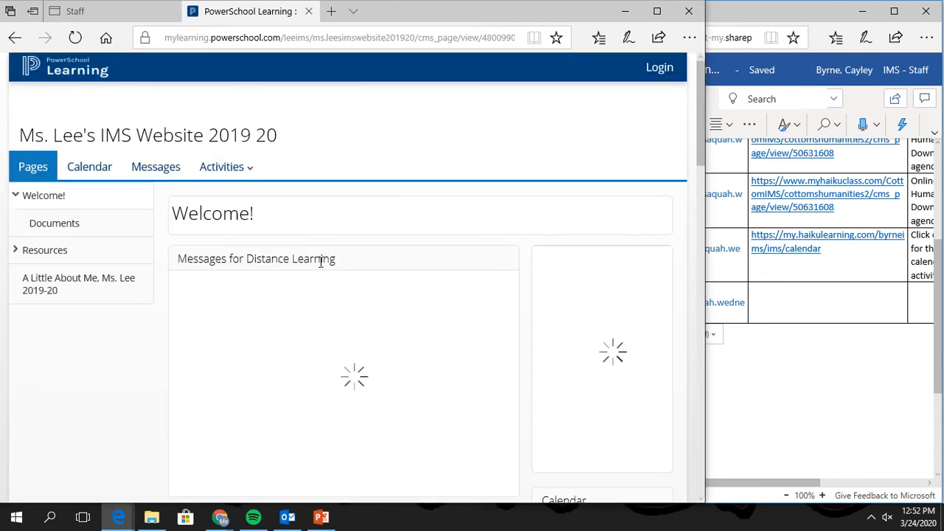
{"action": "left_click", "coordinate": [226, 38]}
{"action": "key", "text": "ctrl+c"}
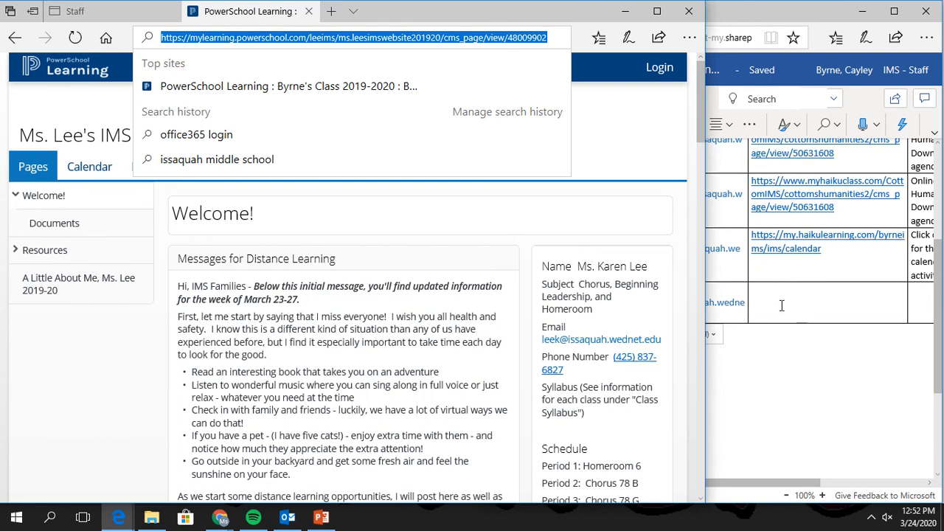
Paste the PowerSchool Welcome page link into the 7th-period Chorus Website cell.
{"action": "left_click", "coordinate": [762, 283]}
{"action": "type", "text": "https://mylearning.powerschool.com/leeims/ms.leeimswebsite201920/cms_page/view/48009902"}
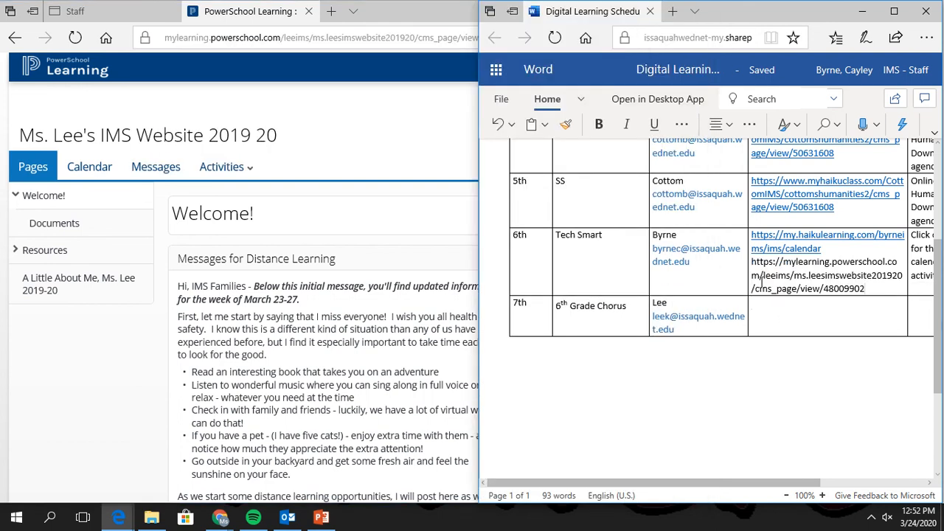
{"action": "key", "text": "ctrl+z"}
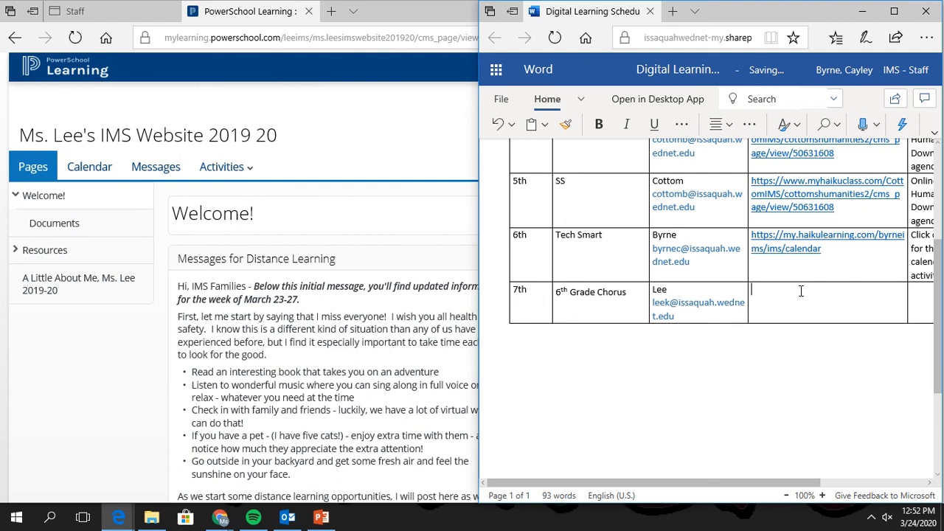
{"action": "key", "text": "ctrl+v"}
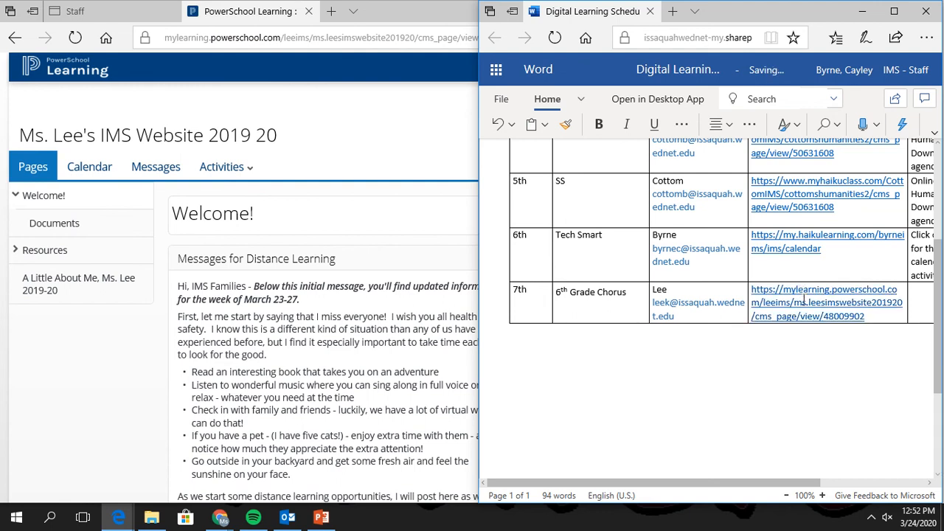
Type 'Go to welcome page, find chorus, do activity' in the Chorus Directions cell.
{"action": "left_click", "coordinate": [124, 364]}
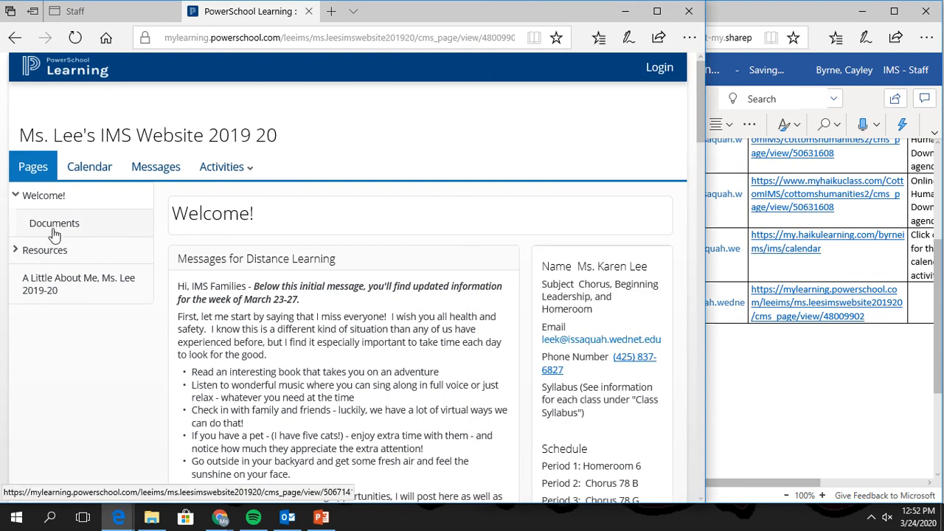
{"action": "left_click", "coordinate": [889, 384]}
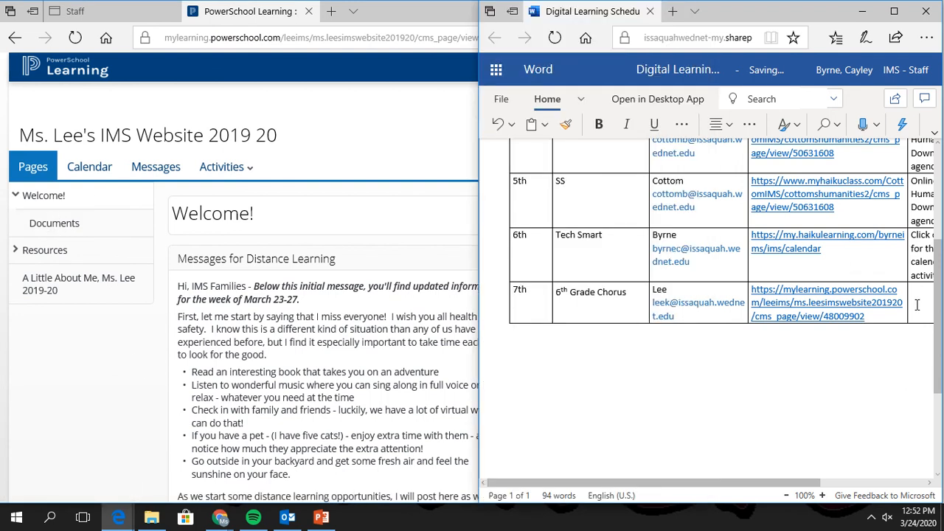
{"action": "left_click", "coordinate": [917, 306]}
{"action": "type", "text": "Go to "}
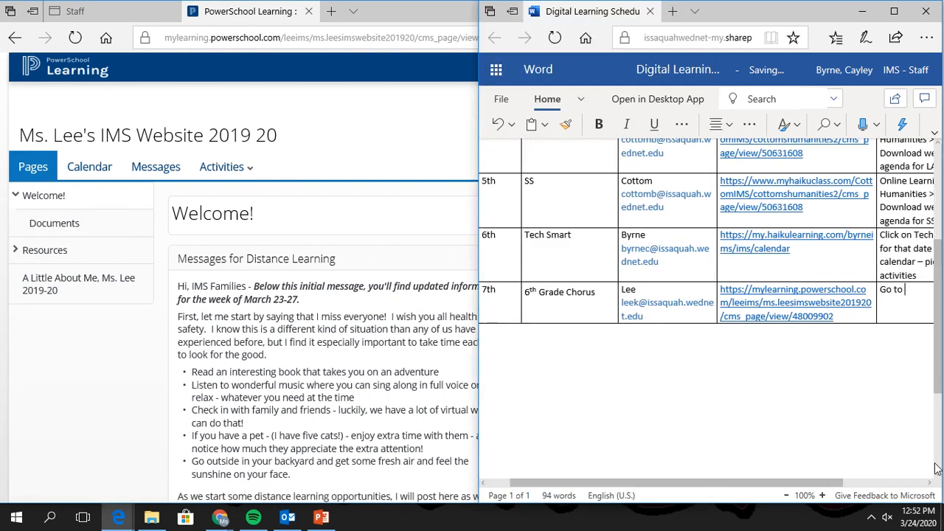
{"action": "type", "text": "welc"}
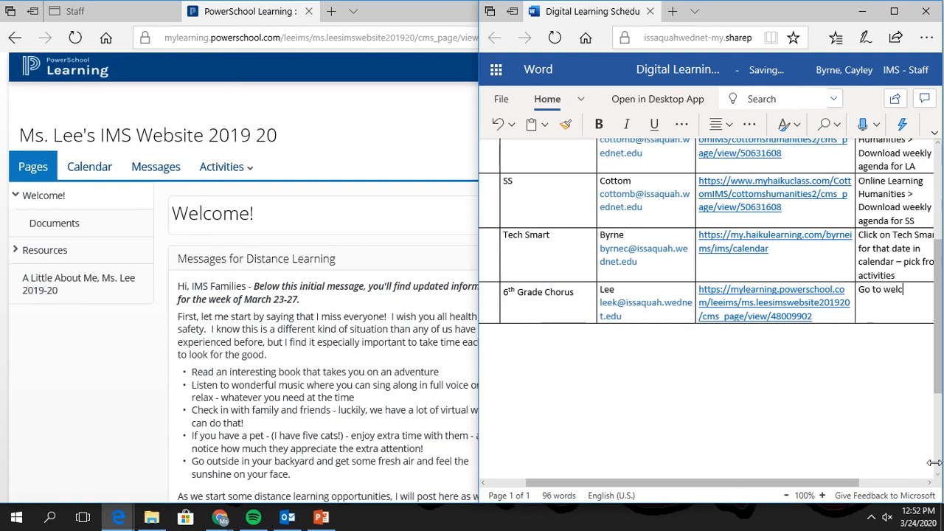
{"action": "type", "text": "ome page, find choru"}
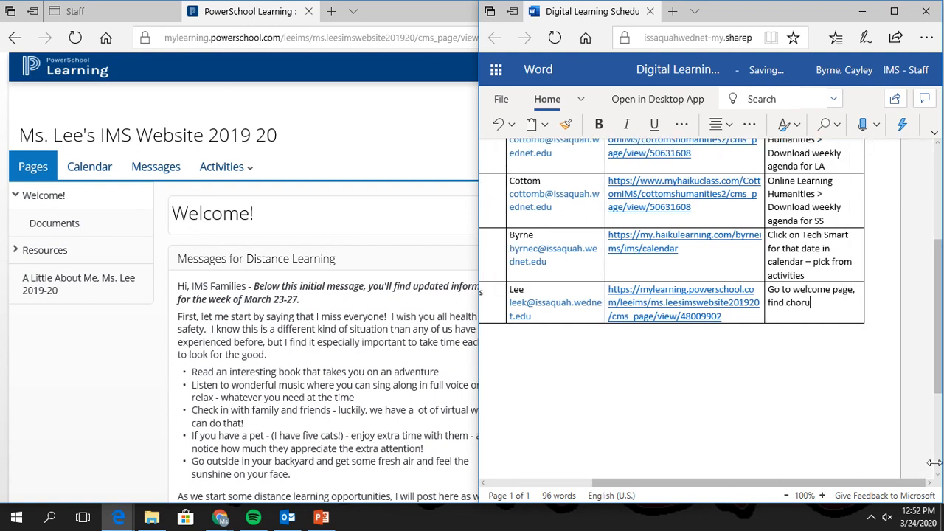
{"action": "type", "text": "s, "}
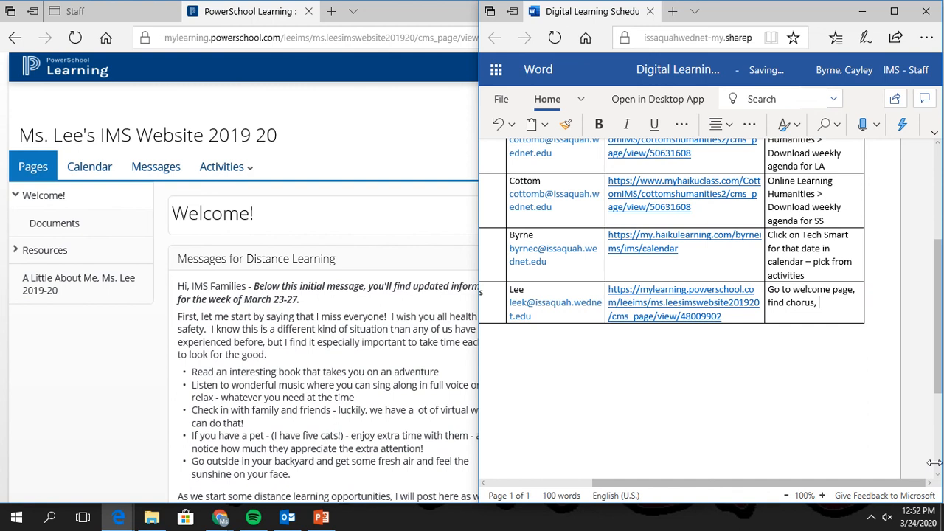
{"action": "type", "text": "do activity"}
Download Music Bingo for Distance Learning.xlsx from the chorus Documents page and open it in Excel.
{"action": "left_click", "coordinate": [20, 251]}
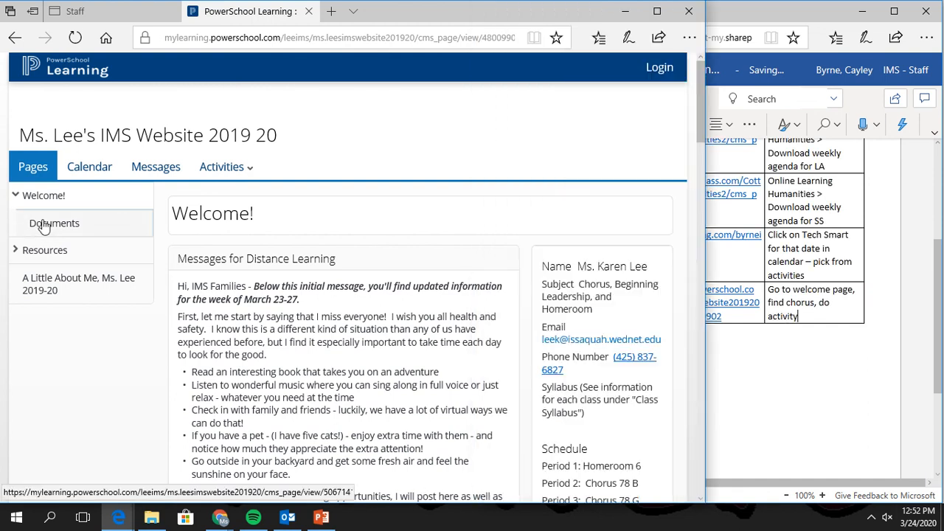
{"action": "left_click", "coordinate": [43, 223]}
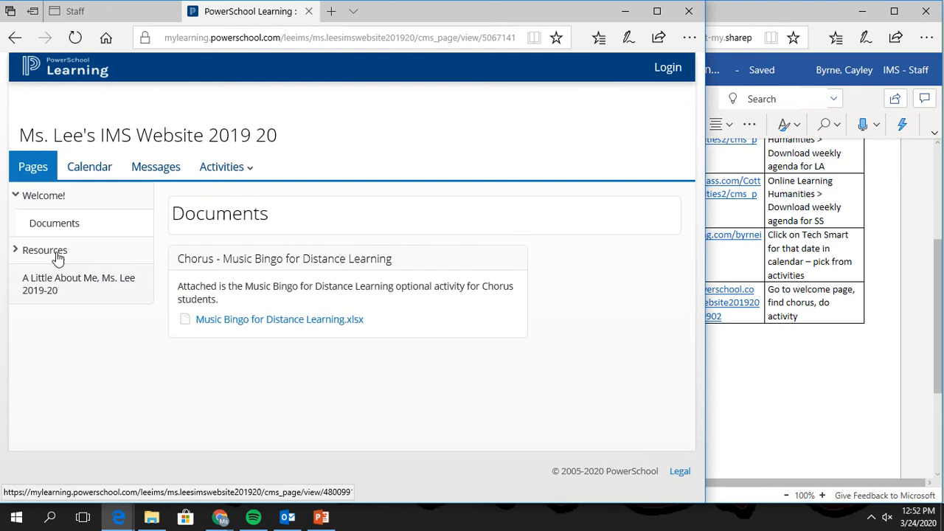
{"action": "left_click", "coordinate": [250, 325]}
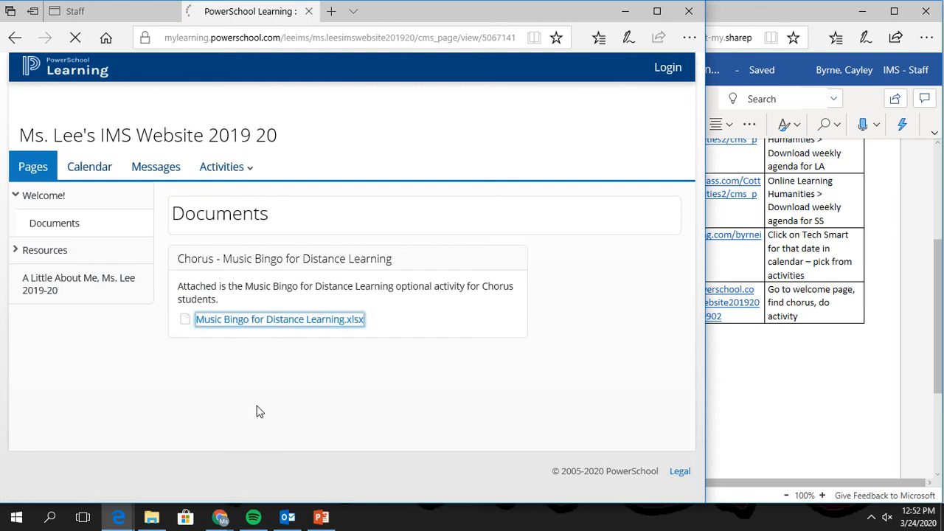
{"action": "left_click", "coordinate": [404, 476]}
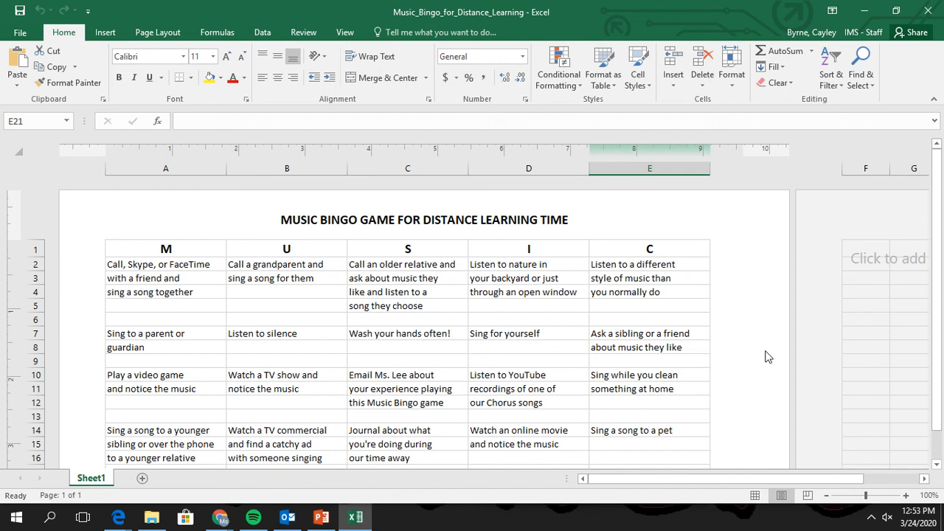
Scroll through the Music Bingo activity grid, then close Excel.
{"action": "scroll", "coordinate": [768, 357], "scroll_direction": "down", "scroll_amount": 3}
{"action": "scroll", "coordinate": [768, 357], "scroll_direction": "up", "scroll_amount": 1}
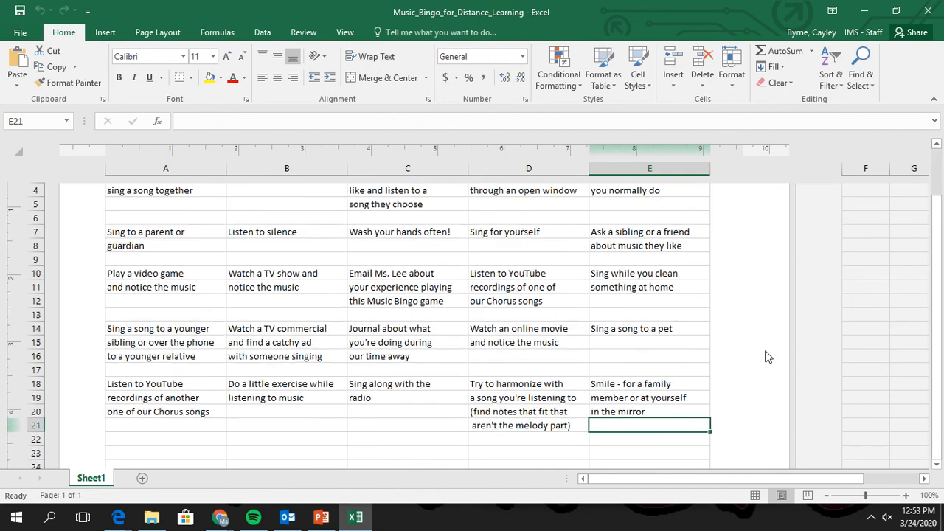
{"action": "scroll", "coordinate": [767, 357], "scroll_direction": "up", "scroll_amount": 1}
{"action": "scroll", "coordinate": [767, 357], "scroll_direction": "down", "scroll_amount": 1}
{"action": "scroll", "coordinate": [719, 405], "scroll_direction": "down", "scroll_amount": 1}
{"action": "scroll", "coordinate": [718, 397], "scroll_direction": "up", "scroll_amount": 3}
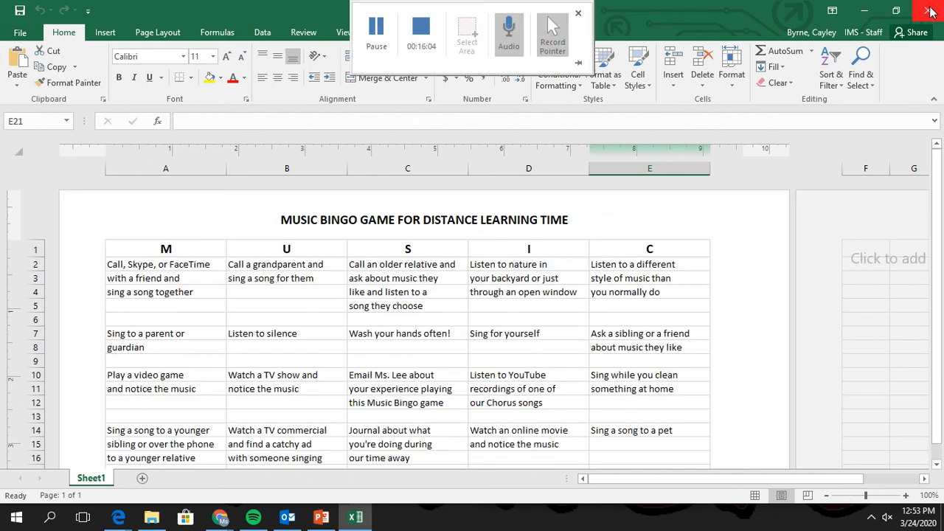
{"action": "scroll", "coordinate": [361, 360], "scroll_direction": "down", "scroll_amount": 1}
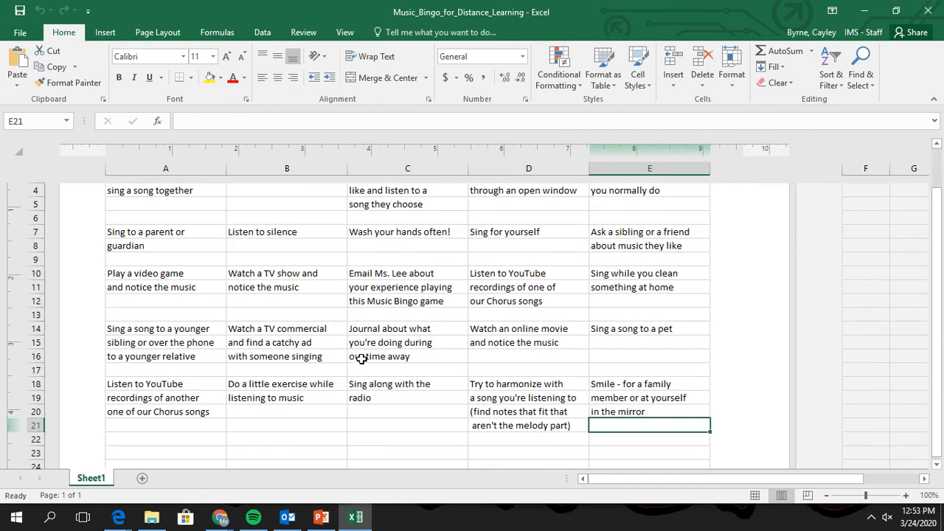
{"action": "scroll", "coordinate": [362, 357], "scroll_direction": "up", "scroll_amount": 1}
{"action": "left_click", "coordinate": [928, 10]}
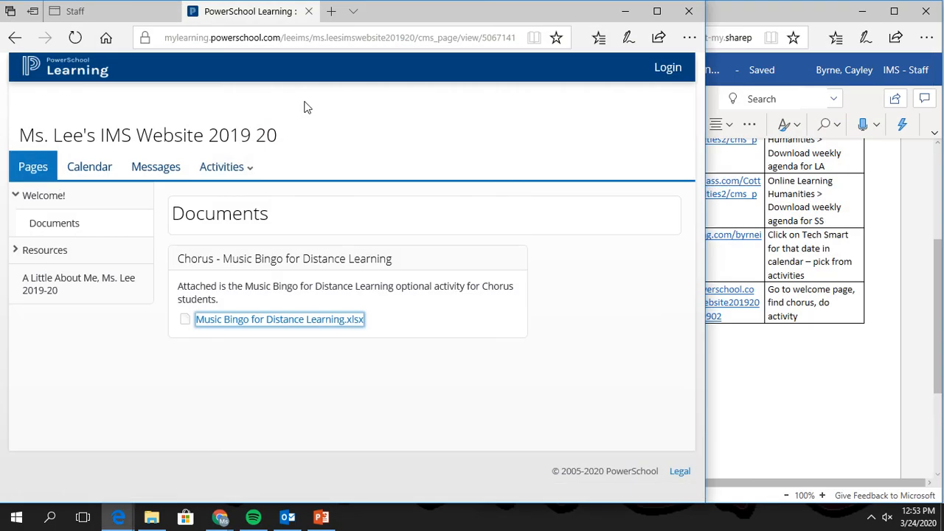
Close all tabs in the PowerSchool Edge window and maximize the Digital Learning Schedule.
{"action": "left_click", "coordinate": [761, 411]}
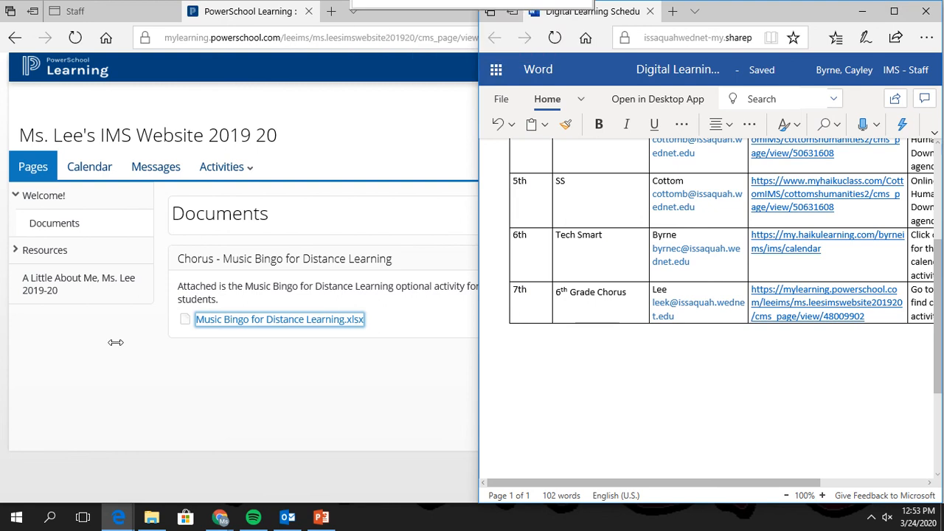
{"action": "mouse_move", "coordinate": [416, 14]}
{"action": "left_click", "coordinate": [388, 104]}
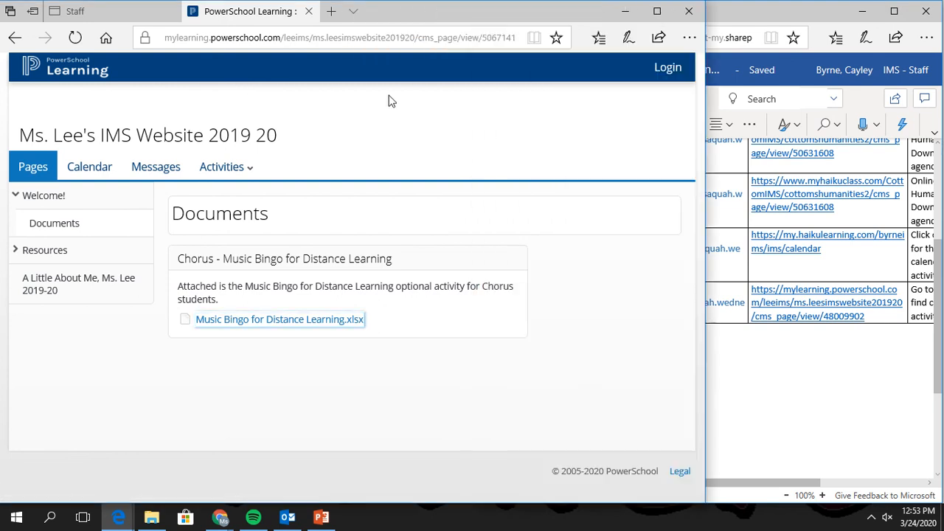
{"action": "left_click", "coordinate": [689, 10]}
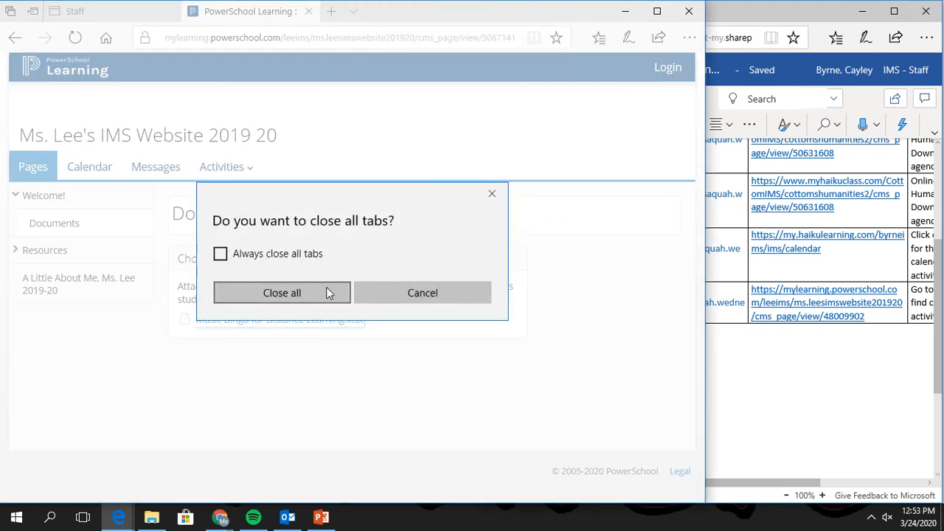
{"action": "left_click", "coordinate": [327, 291]}
{"action": "left_click", "coordinate": [894, 11]}
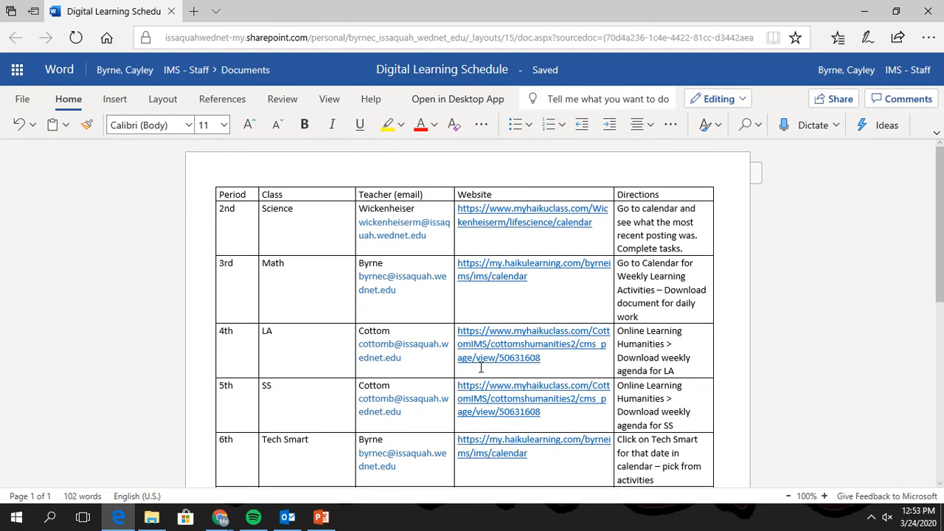
{"action": "scroll", "coordinate": [490, 398], "scroll_direction": "down", "scroll_amount": 1}
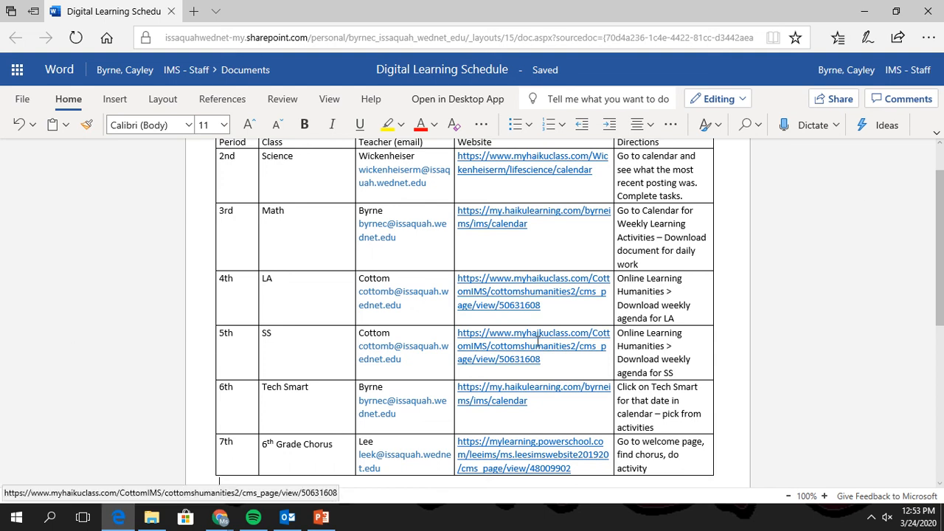
{"action": "scroll", "coordinate": [508, 319], "scroll_direction": "up", "scroll_amount": 1}
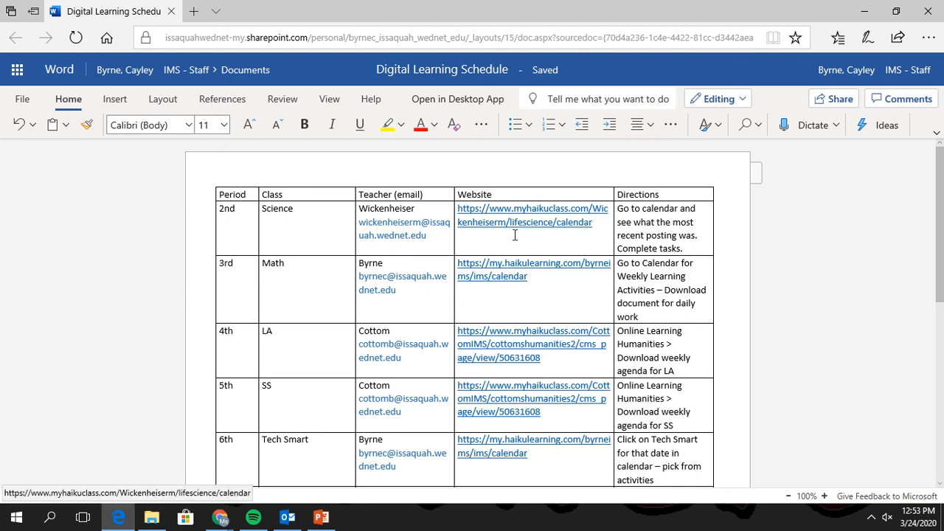
{"action": "scroll", "coordinate": [455, 287], "scroll_direction": "down", "scroll_amount": 1}
{"action": "scroll", "coordinate": [454, 221], "scroll_direction": "up", "scroll_amount": 1}
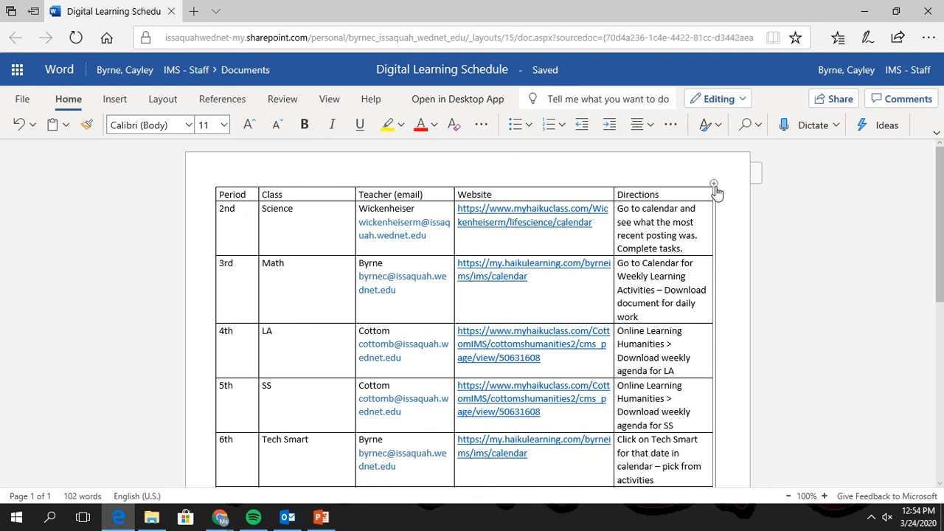
{"action": "scroll", "coordinate": [754, 307], "scroll_direction": "down", "scroll_amount": 1}
{"action": "scroll", "coordinate": [756, 307], "scroll_direction": "down", "scroll_amount": 4}
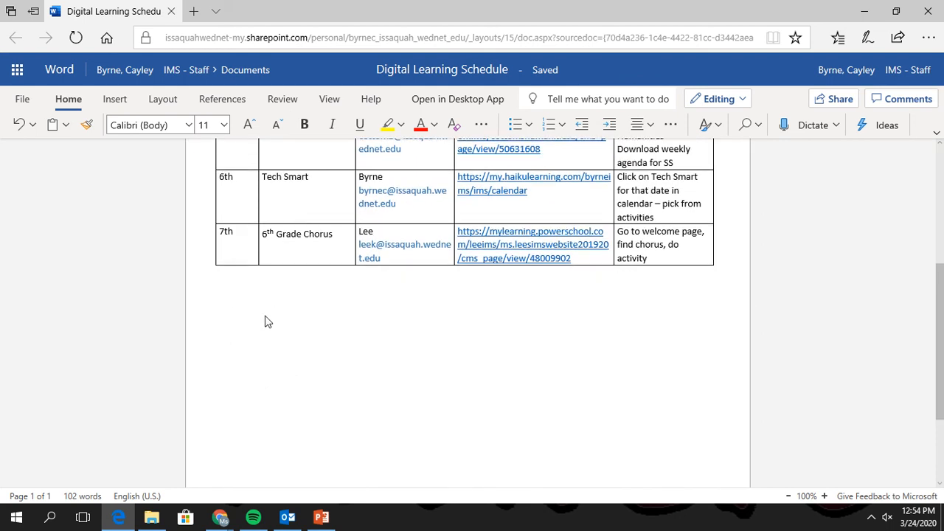
Add a 'Daily Goals:' heading on a new line below the table.
{"action": "key", "text": "Return"}
{"action": "type", "text": "Daily Goals:"}
{"action": "key", "text": "Return"}
Start a Wingdings square-bulleted item reading 'Make my bed'.
{"action": "left_click", "coordinate": [529, 125]}
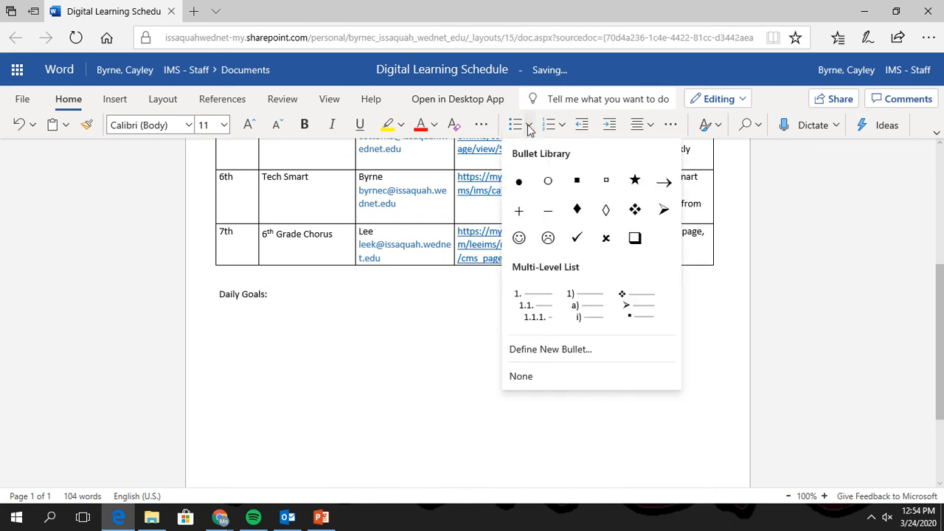
{"action": "left_click", "coordinate": [635, 236]}
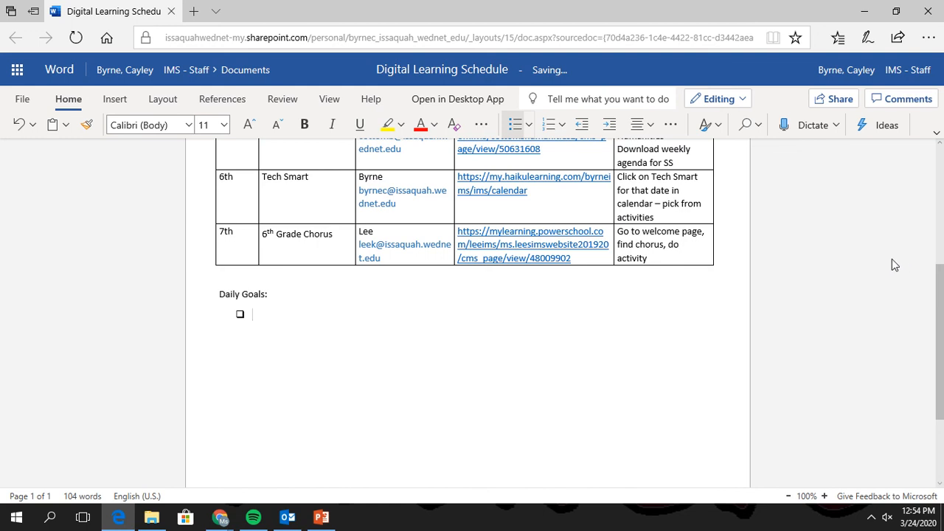
{"action": "type", "text": "Make my bed"}
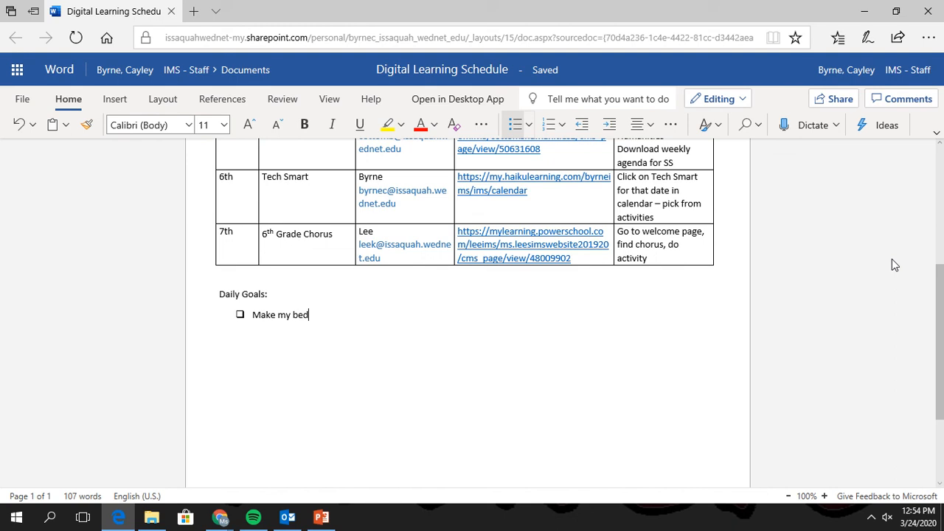
Add checklist items 'Have breakfast', 'complete one project' and 'Do something creative' below 'Make my bed'.
{"action": "key", "text": "Return"}
{"action": "type", "text": "Have breakfast"}
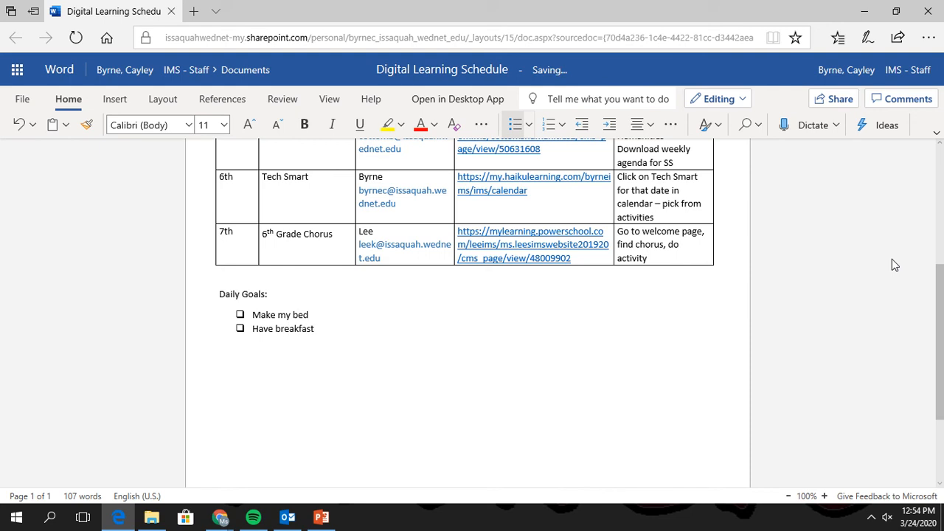
{"action": "key", "text": "Return"}
{"action": "type", "text": "complete one project"}
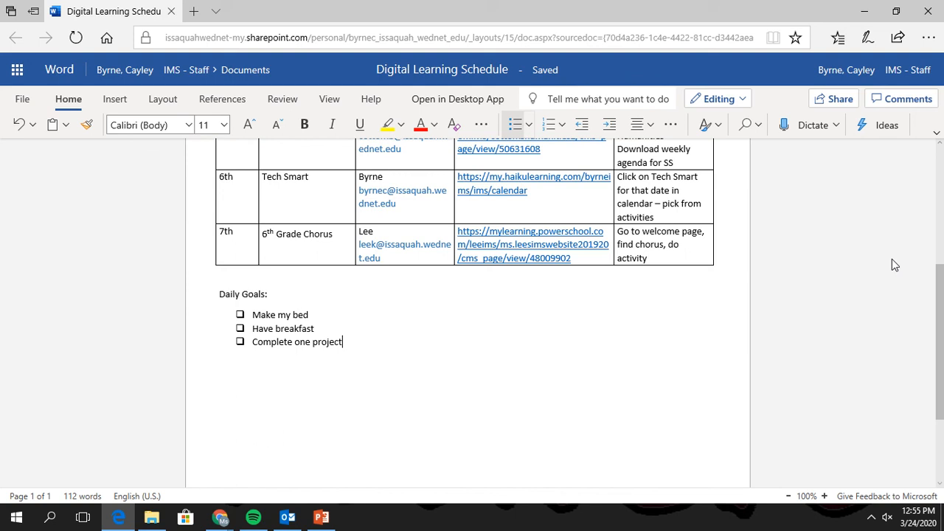
{"action": "key", "text": "Return"}
{"action": "type", "text": "Do something creative"}
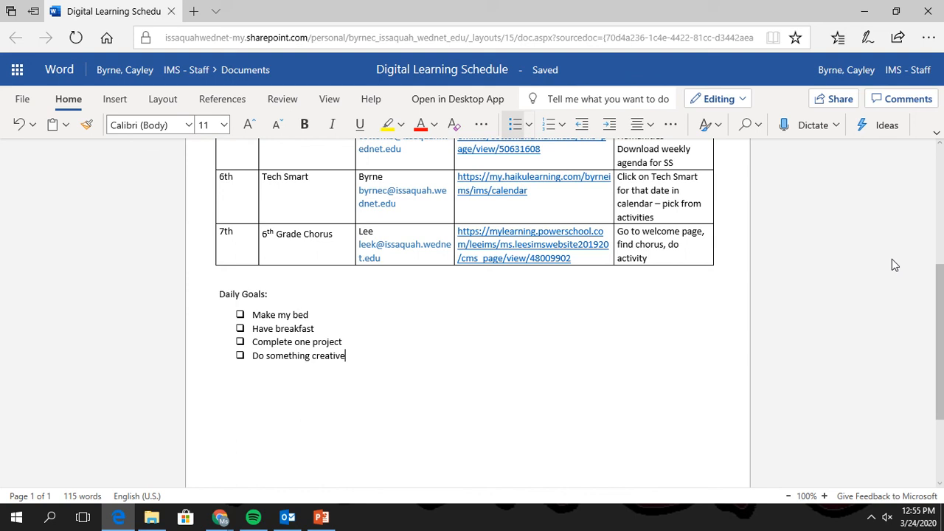
Add the items 'Check my emails', 'Do something for my masters' and 'Check in on someone'.
{"action": "key", "text": "Return"}
{"action": "type", "text": "Check my emails"}
{"action": "key", "text": "Return"}
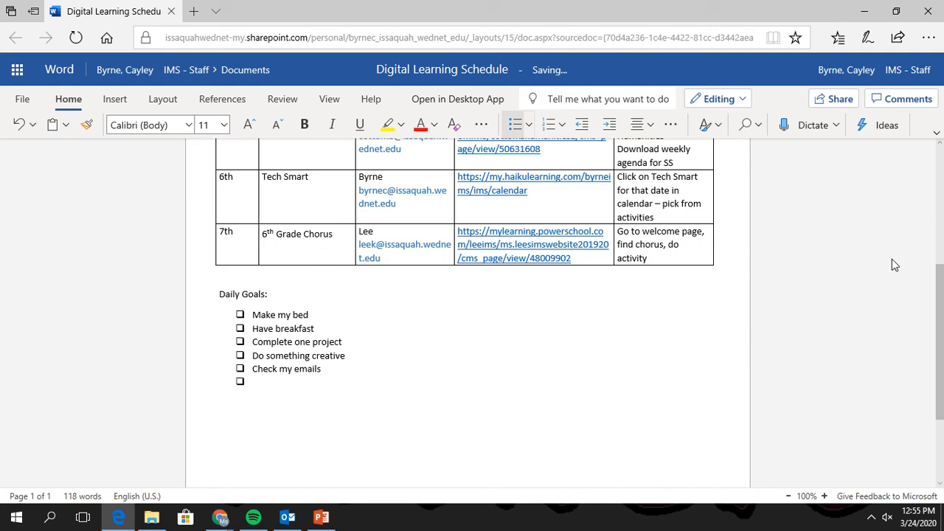
{"action": "type", "text": "Do something for my "}
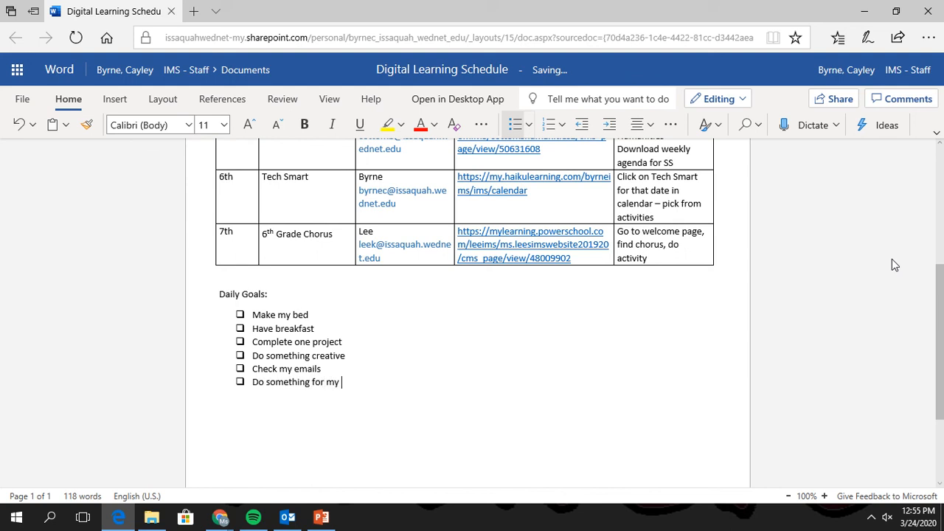
{"action": "type", "text": "masters"}
{"action": "key", "text": "Return"}
{"action": "type", "text": "Check in  on someone"}
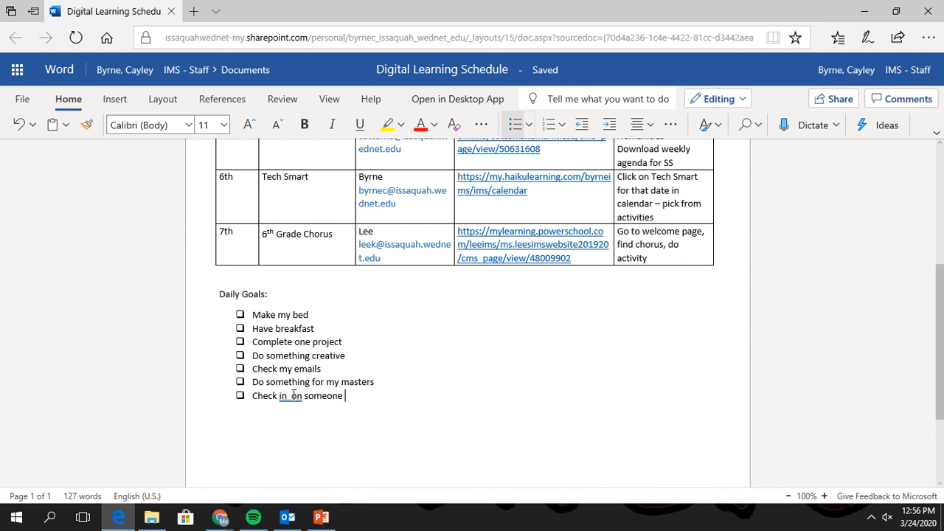
{"action": "key", "text": "BackSpace"}
{"action": "left_click", "coordinate": [359, 396]}
{"action": "scroll", "coordinate": [430, 377], "scroll_direction": "down", "scroll_amount": 1}
{"action": "scroll", "coordinate": [426, 382], "scroll_direction": "up", "scroll_amount": 1}
{"action": "scroll", "coordinate": [364, 413], "scroll_direction": "up", "scroll_amount": 3}
{"action": "scroll", "coordinate": [365, 414], "scroll_direction": "down", "scroll_amount": 4}
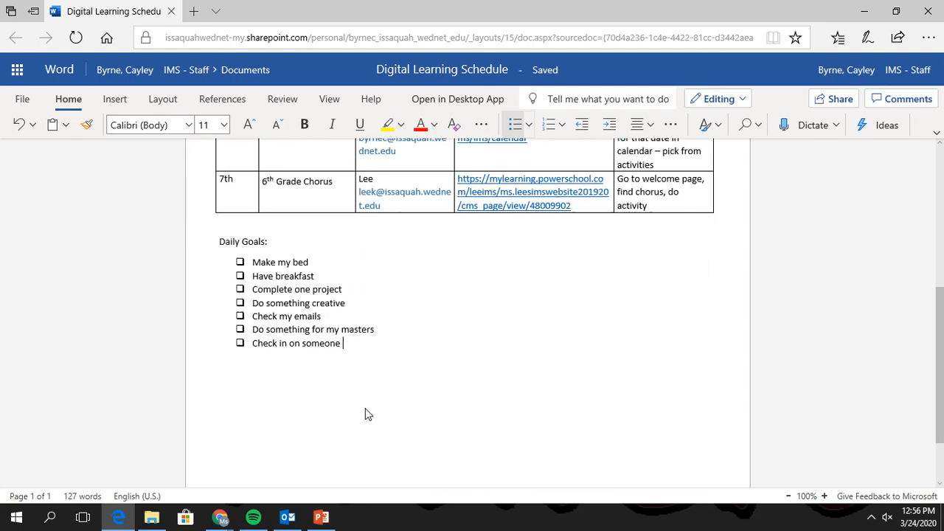
{"action": "scroll", "coordinate": [365, 413], "scroll_direction": "up", "scroll_amount": 5}
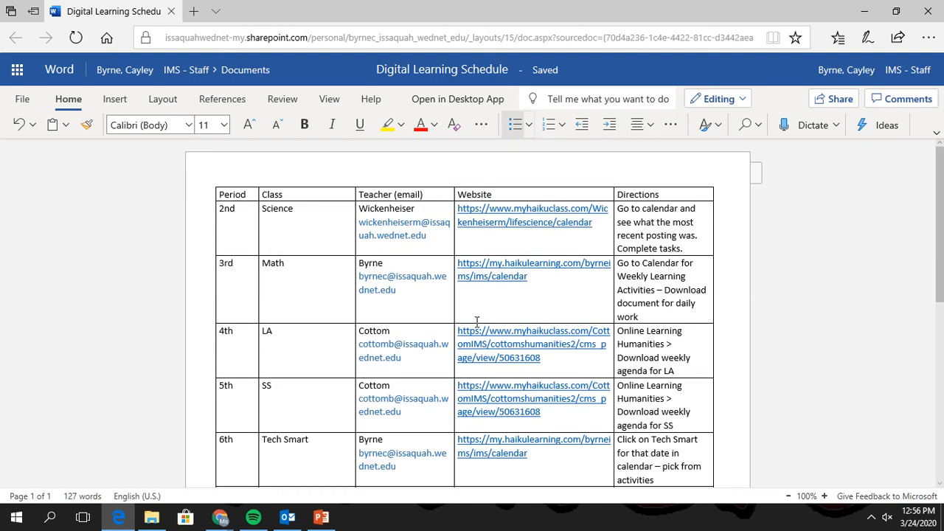
{"action": "scroll", "coordinate": [452, 381], "scroll_direction": "down", "scroll_amount": 1}
{"action": "scroll", "coordinate": [178, 357], "scroll_direction": "down", "scroll_amount": 3}
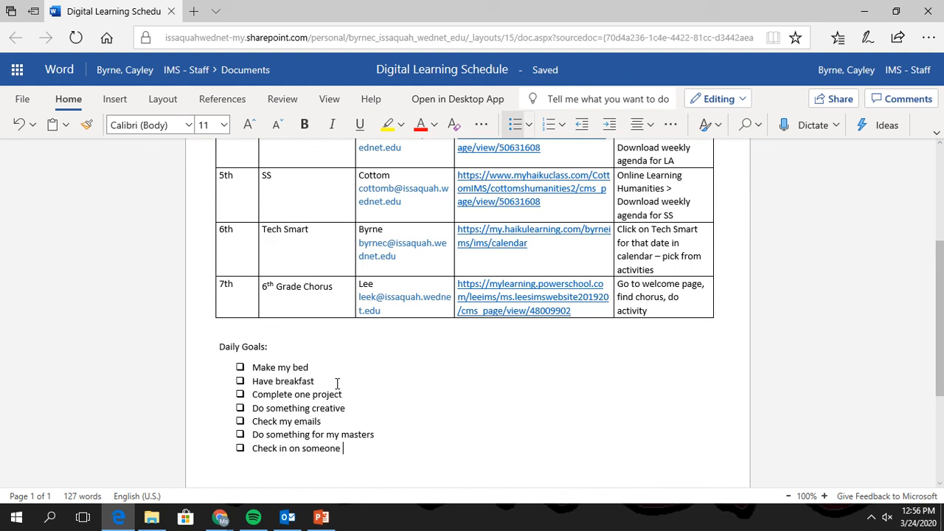
{"action": "mouse_move", "coordinate": [416, 4]}
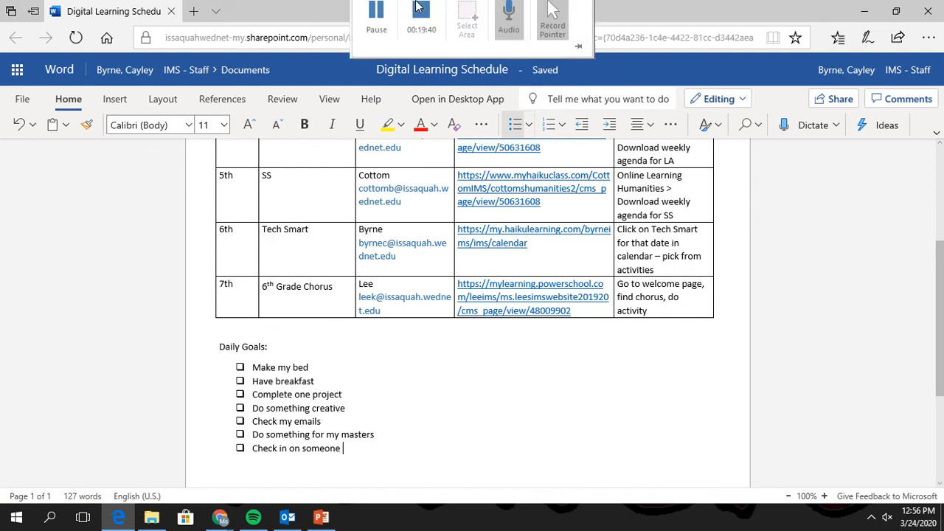